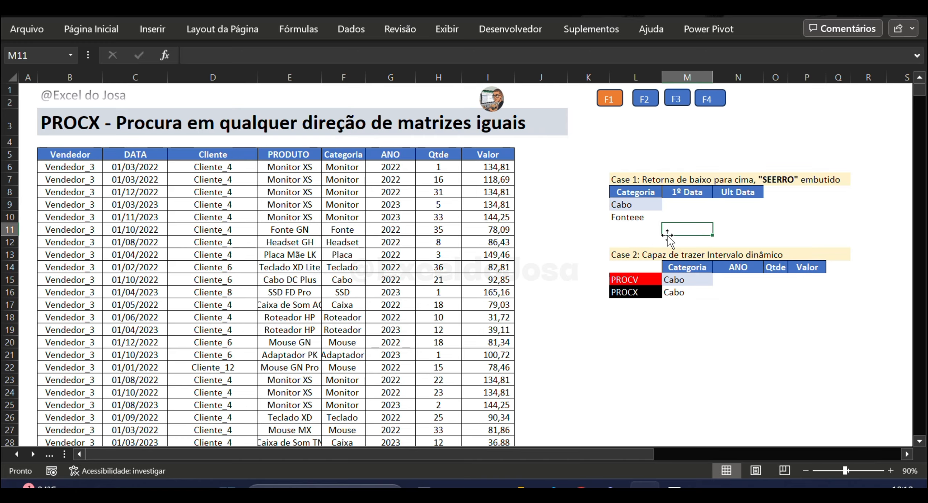
# - Begin a PROCX formula in M9, under 1º Data, that looks up category L9 in the whole of column F
pyautogui.click(682, 203)
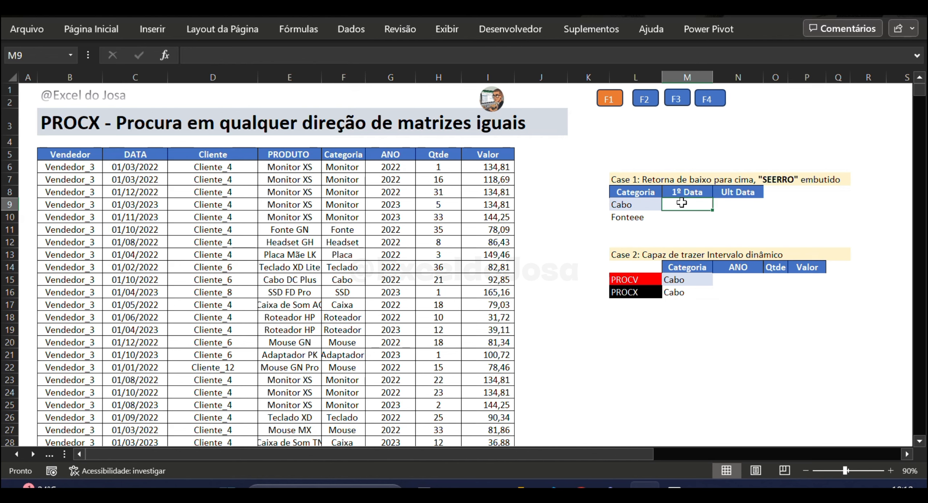
pyautogui.write('=')
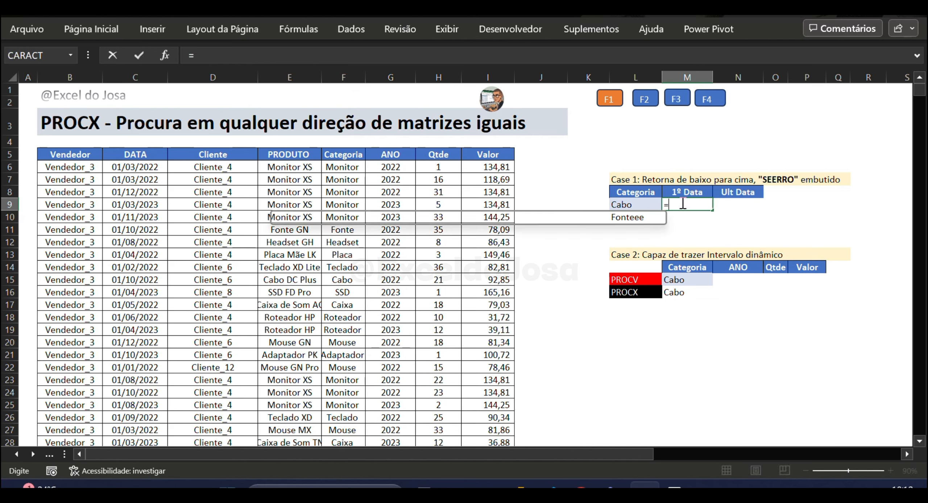
pyautogui.write('procx')
pyautogui.press('Tab')
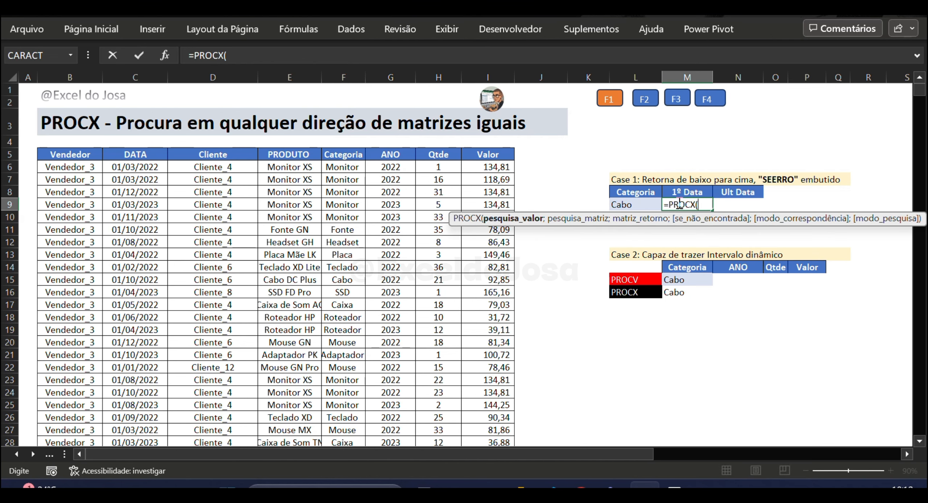
pyautogui.click(637, 204)
pyautogui.write(';')
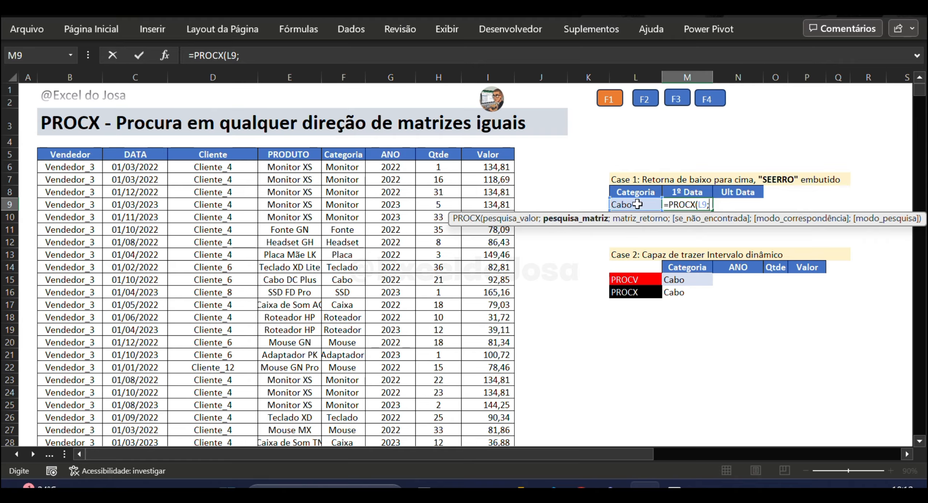
pyautogui.click(340, 187)
pyautogui.hotkey('ctrl', 'space')
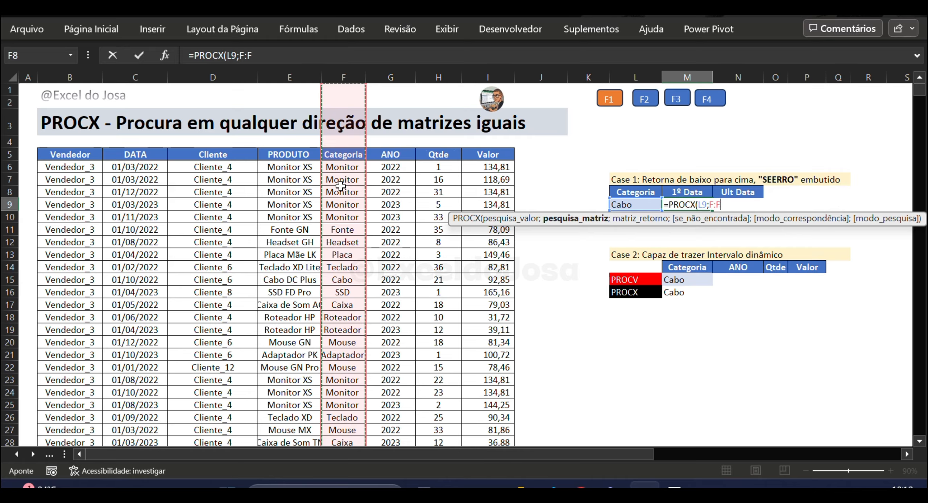
pyautogui.write(';')
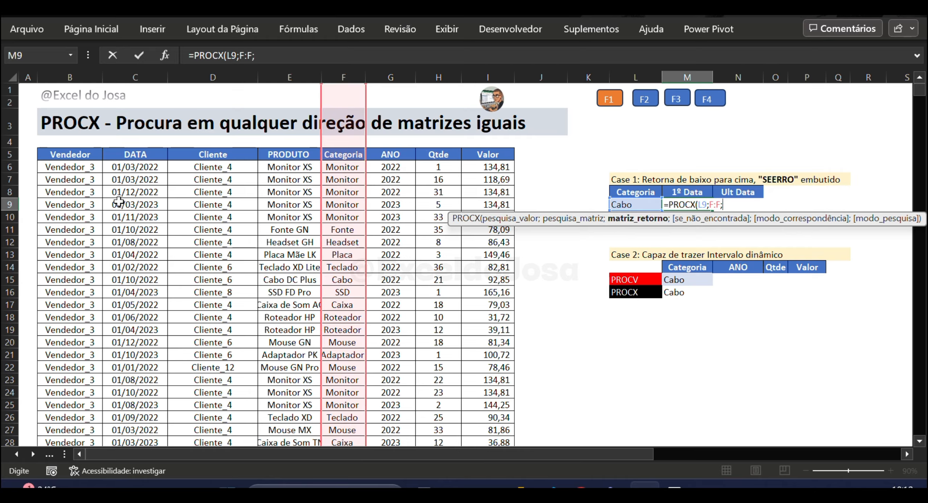
# - Complete the M9 formula with column C as the return array and "Não tem" as the not-found text
pyautogui.click(129, 194)
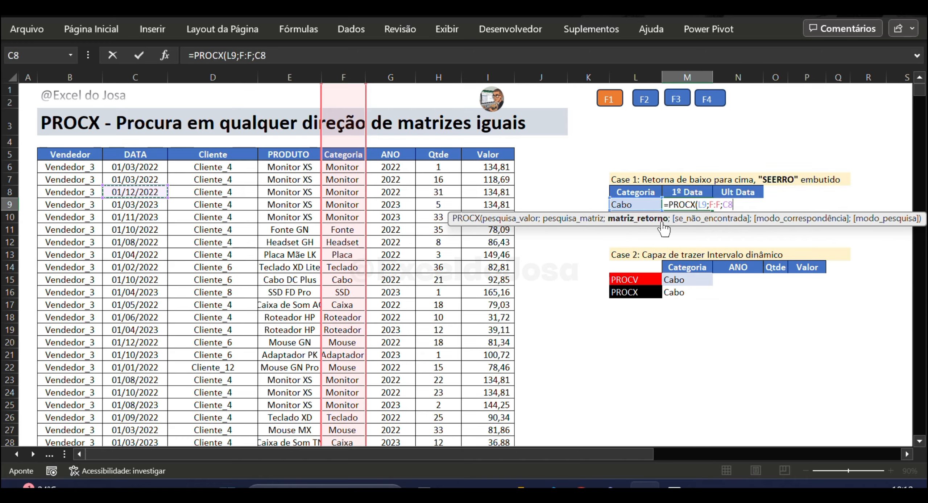
pyautogui.hotkey('ctrl', 'space')
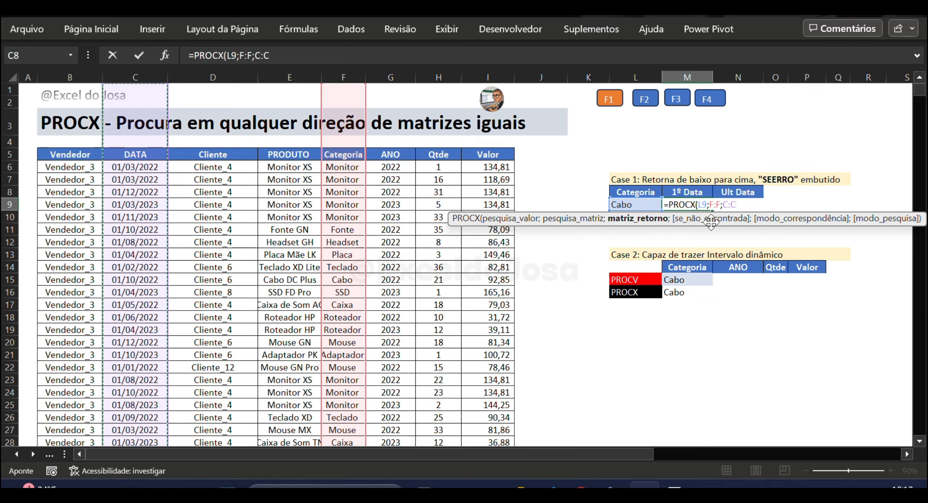
pyautogui.moveTo(710, 222); pyautogui.dragTo(652, 233)
pyautogui.write(';')
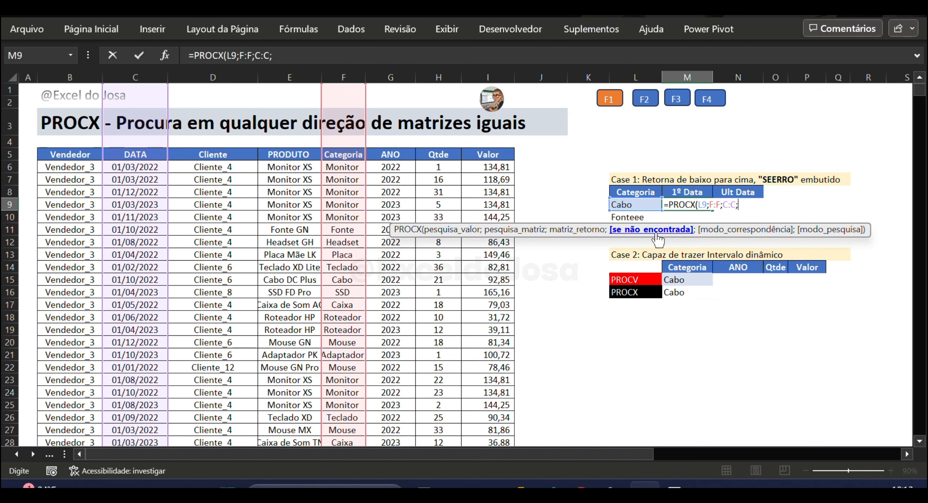
pyautogui.write('"Não tem"')
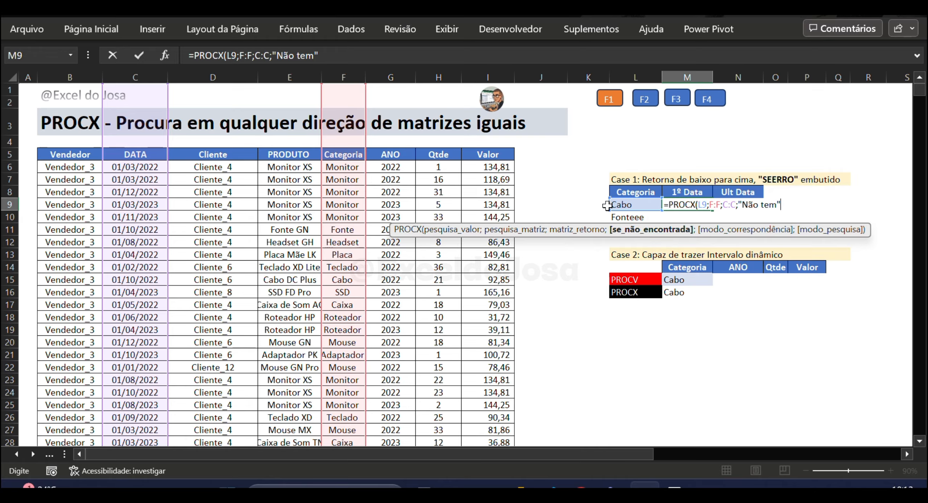
pyautogui.moveTo(624, 203); pyautogui.dragTo(699, 206)
pyautogui.click(689, 207)
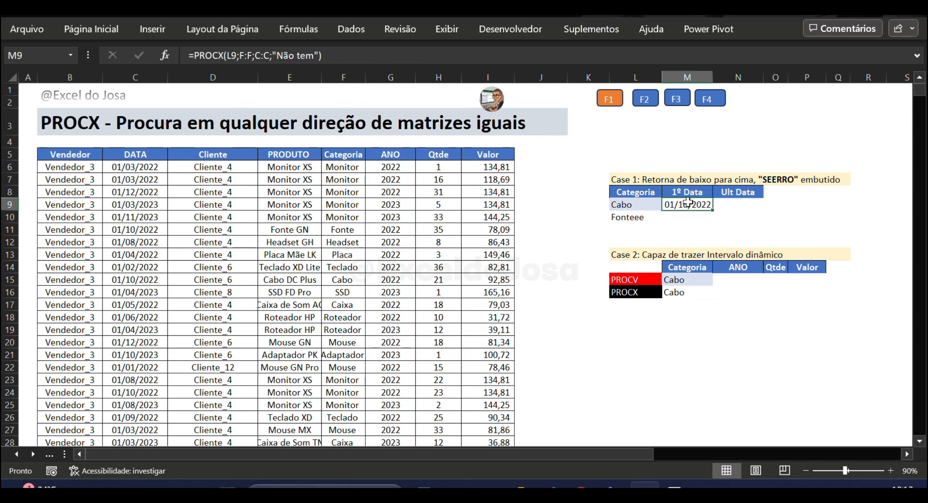
# - Review the M9 formula and compare its date with the first Cabo row of the sales table
pyautogui.press('F2')
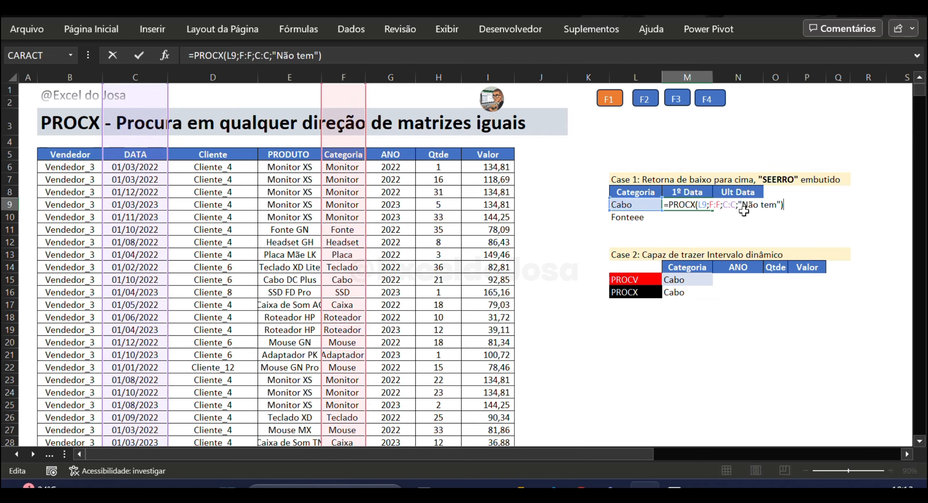
pyautogui.press('Escape')
pyautogui.press('F2')
pyautogui.press('Escape')
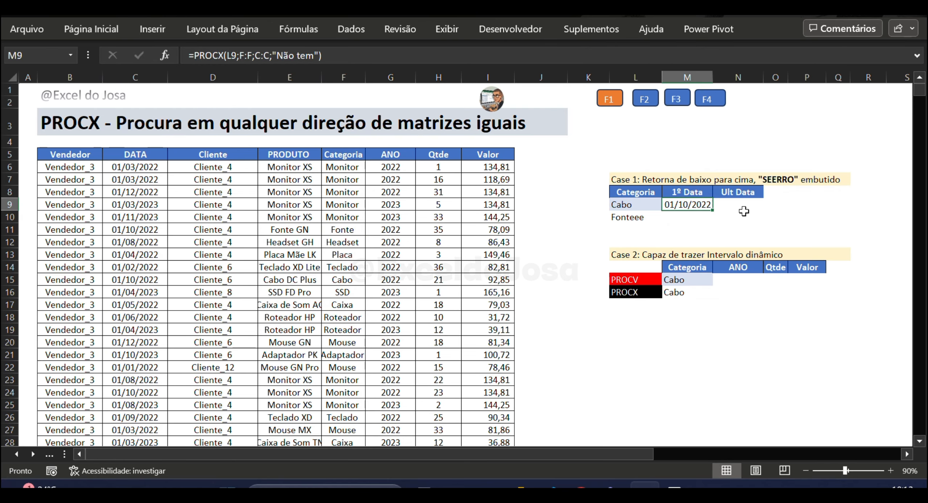
pyautogui.press('Left')
pyautogui.click(340, 280)
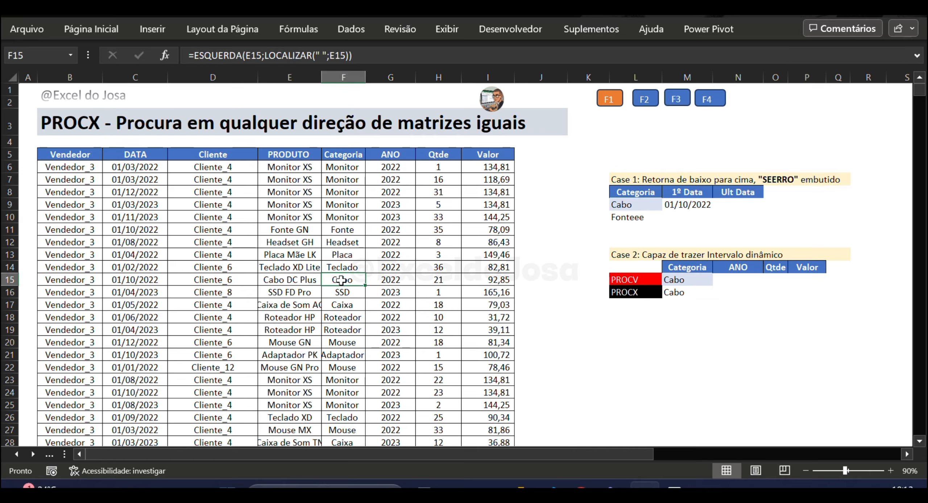
pyautogui.keyDown('ctrl'); pyautogui.click(128, 278); pyautogui.keyUp('ctrl')
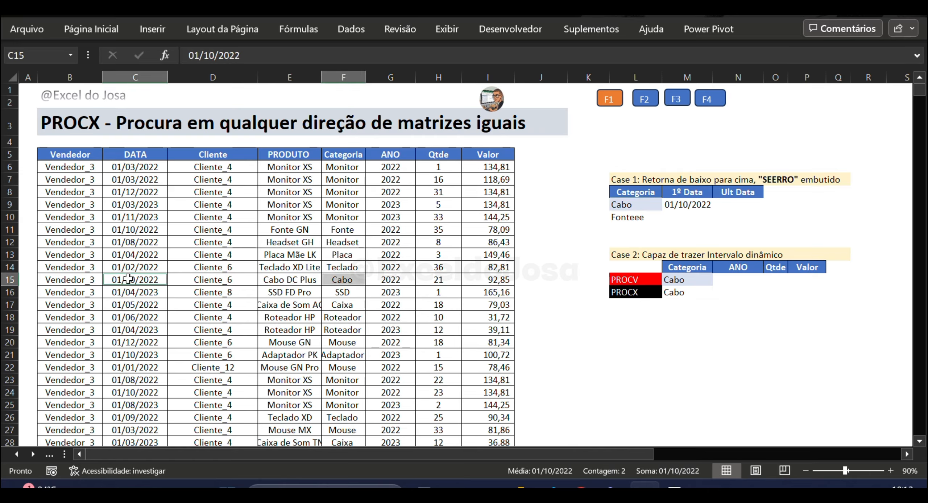
# - Extend the PROCX formula in M9 with empty match mode and search mode arguments
pyautogui.doubleClick(681, 204)
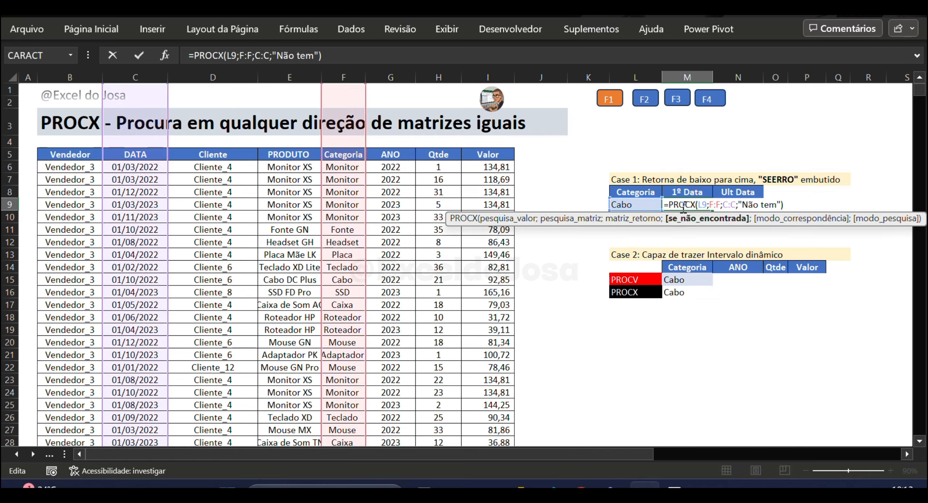
pyautogui.write(';;')
pyautogui.press('Return')
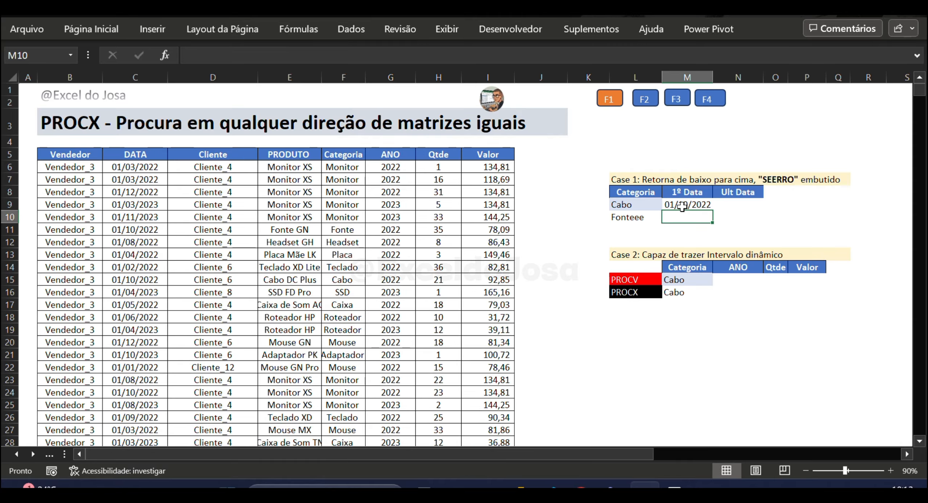
# - Copy the PROCX formula from M9 to M10 for the Fonteee category
pyautogui.click(681, 206)
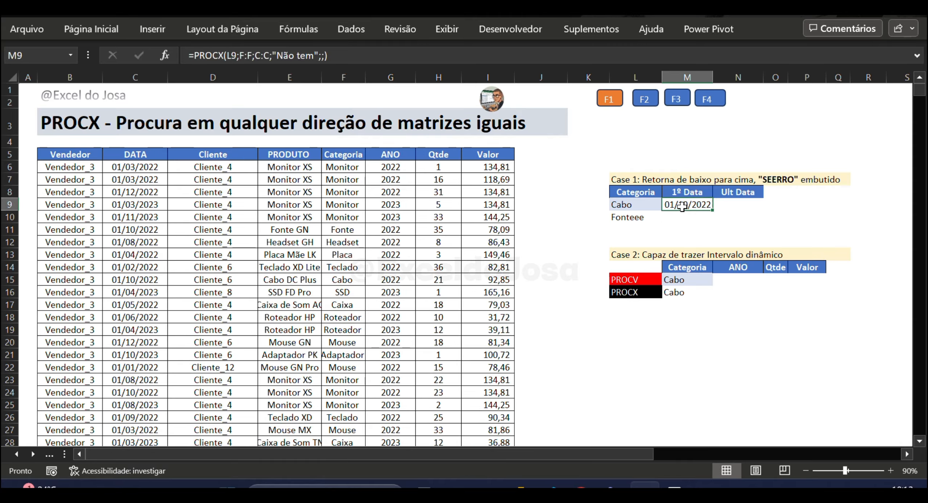
pyautogui.hotkey('ctrl', 'c')
pyautogui.press('Down')
pyautogui.hotkey('ctrl', 'v')
pyautogui.press('Escape')
# - Inspect the formula in M10 against its lookup category in L10, and compare it with the Cabo row above
pyautogui.press('F2')
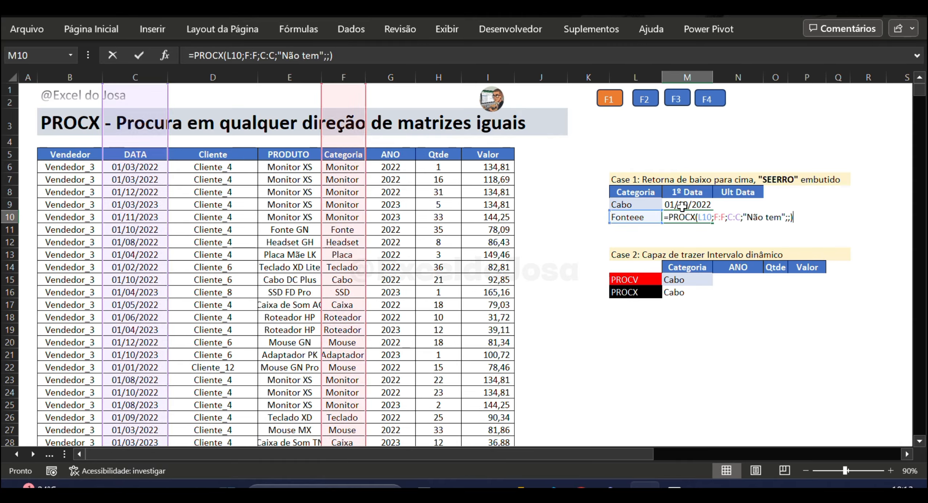
pyautogui.press('Escape')
pyautogui.press('Left')
pyautogui.press('F2')
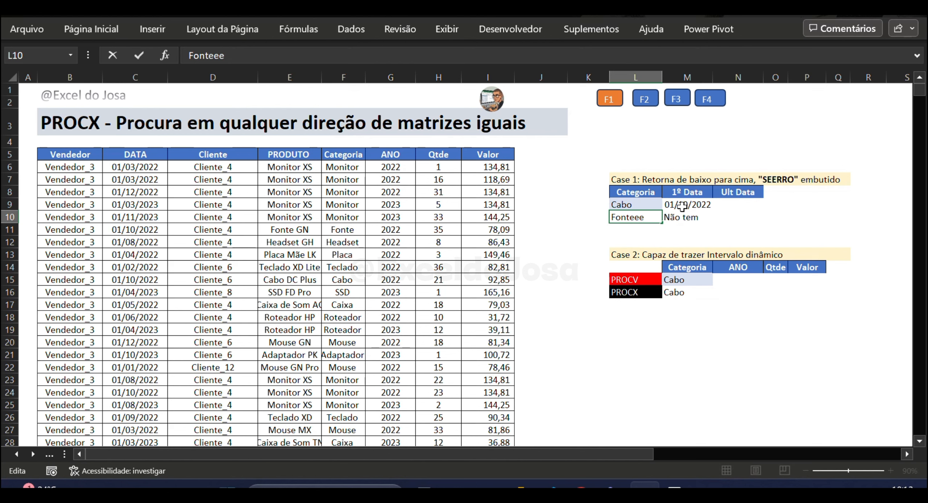
pyautogui.click(686, 220)
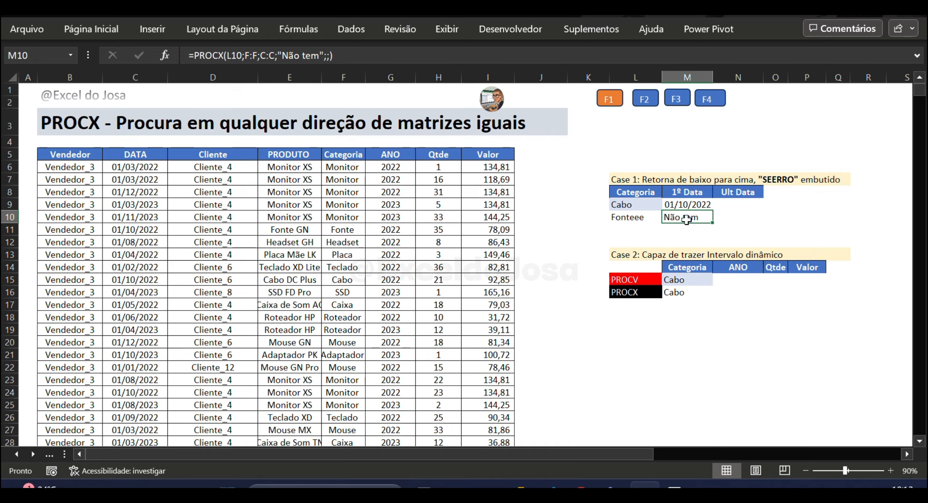
pyautogui.press('Up')
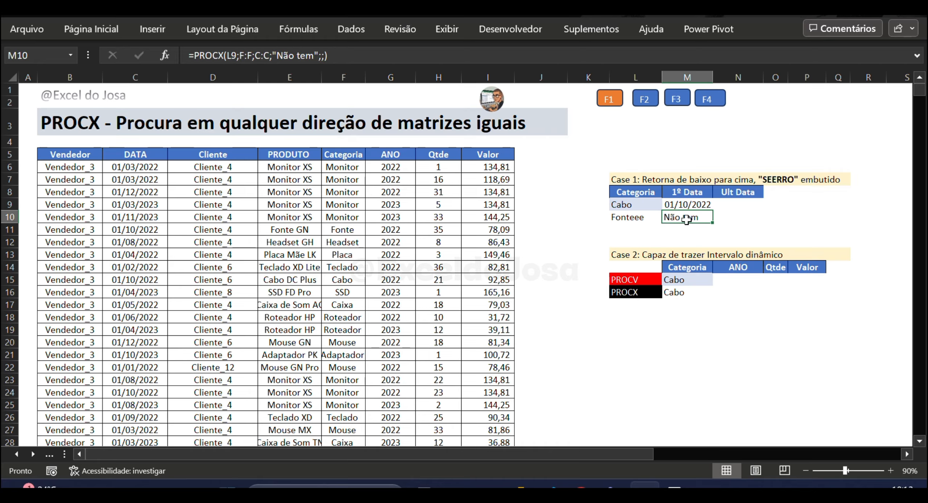
pyautogui.press('Right')
pyautogui.press('Left')
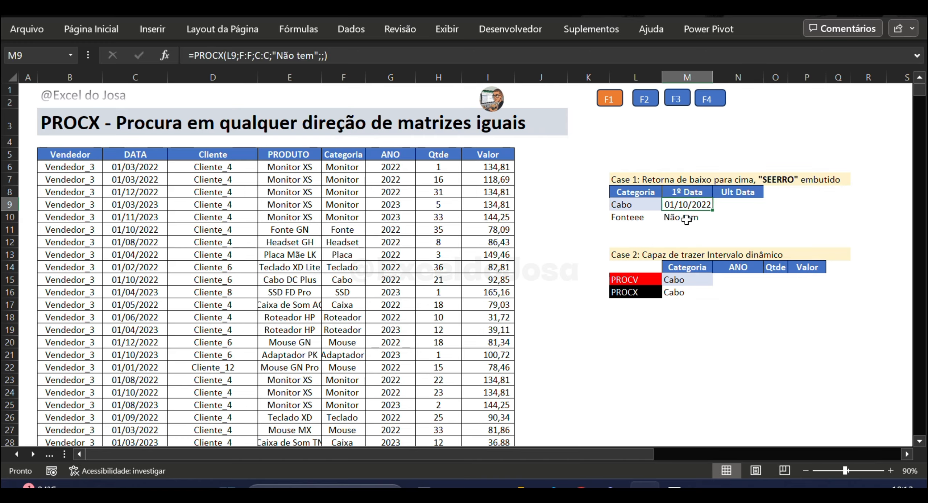
pyautogui.press('Left')
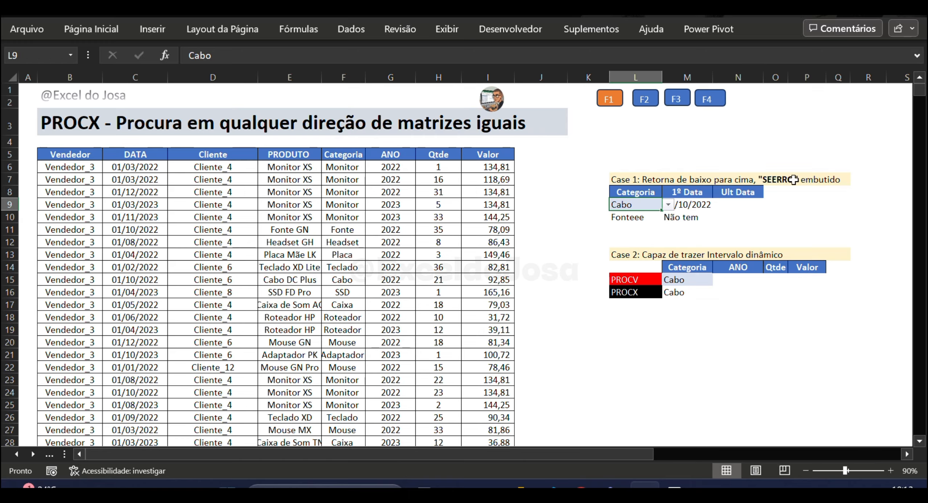
# - Begin a PROCX formula in N9, under Ult Data, that looks up category L9 in the whole of column F
pyautogui.doubleClick(732, 201)
pyautogui.write('=procx')
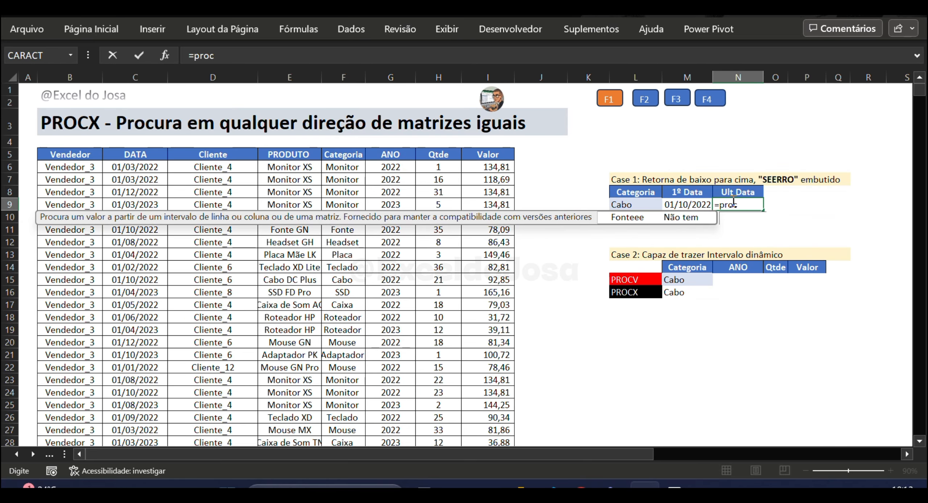
pyautogui.press('Tab')
pyautogui.press('Left')
pyautogui.press('Left')
pyautogui.write(';')
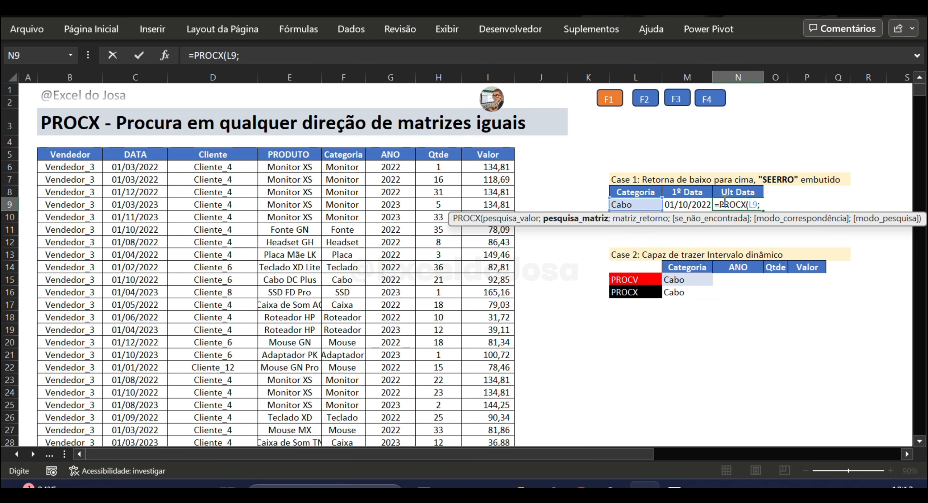
pyautogui.click(343, 228)
pyautogui.hotkey('ctrl', 'space')
pyautogui.write(';')
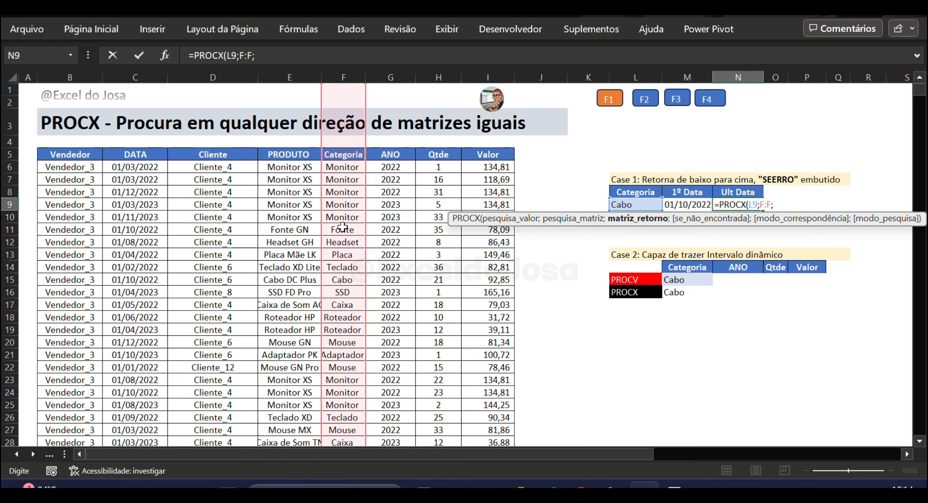
# - Complete the N9 formula returning column C, with not-found and match mode left empty and search mode -1 (last to first)
pyautogui.click(140, 217)
pyautogui.hotkey('ctrl', 'space')
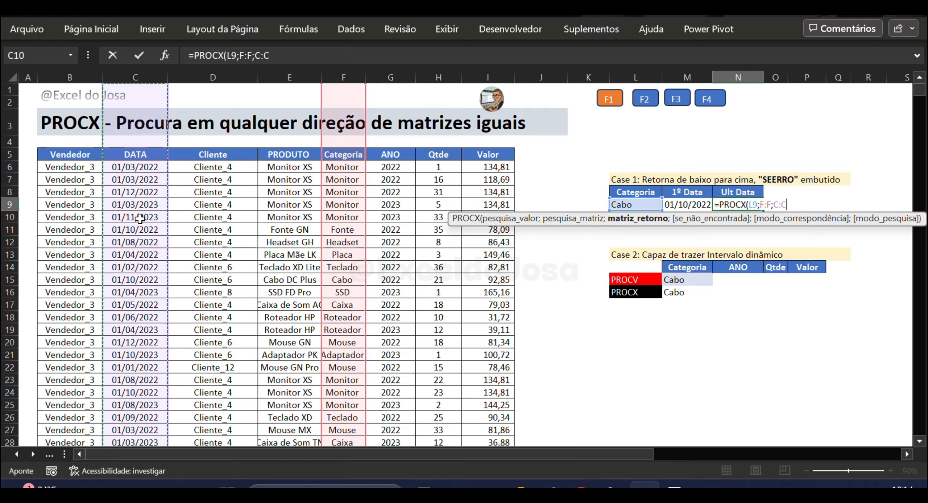
pyautogui.write(';')
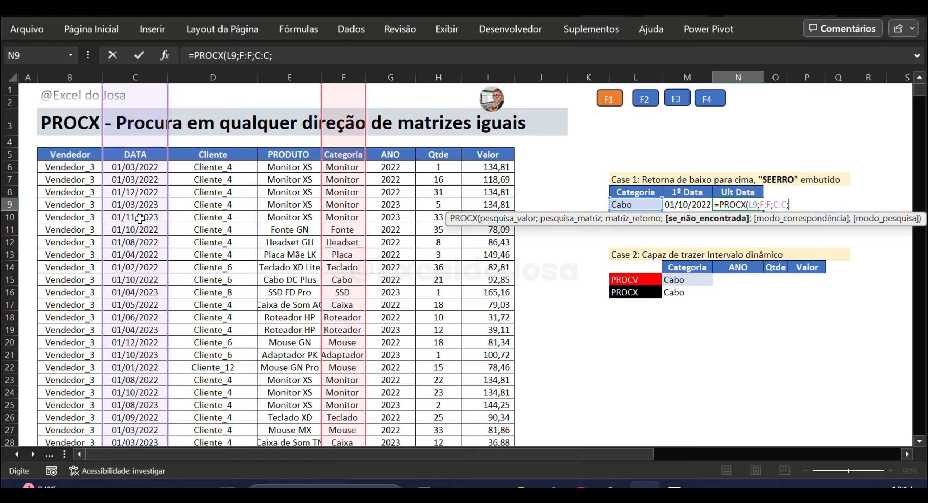
pyautogui.write(';')
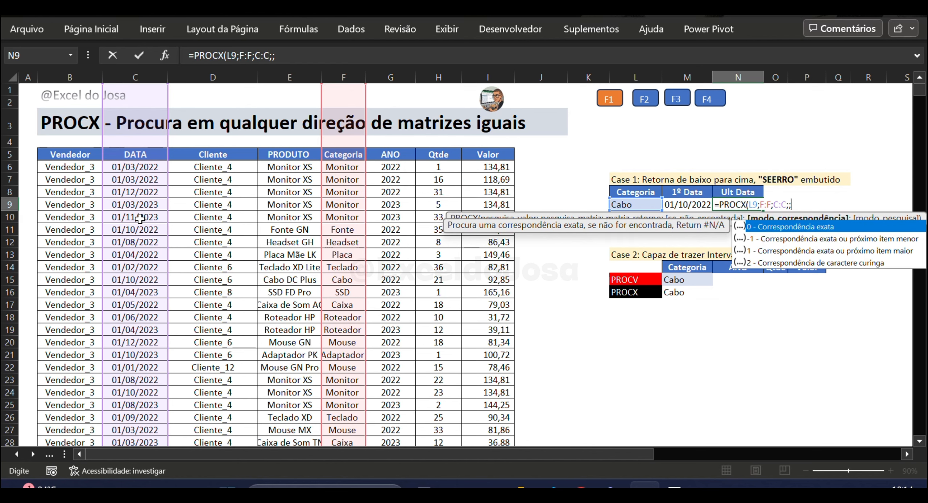
pyautogui.write(';')
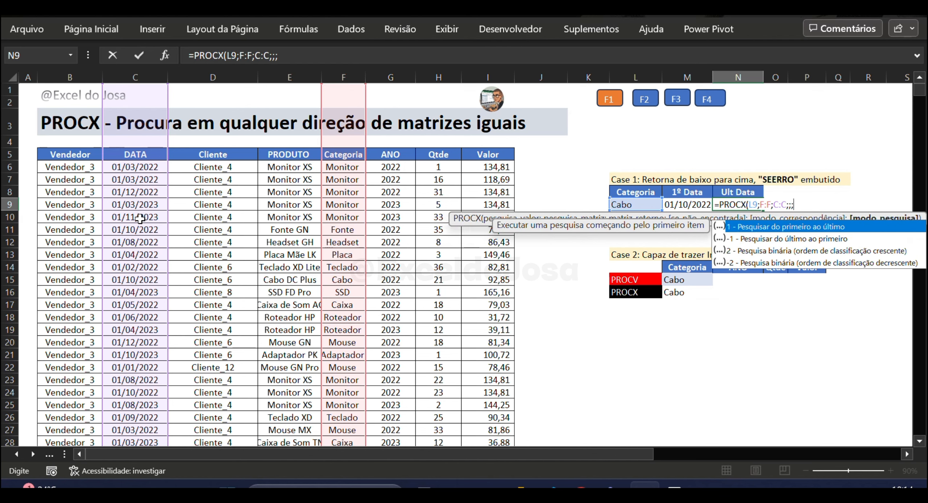
pyautogui.doubleClick(740, 239)
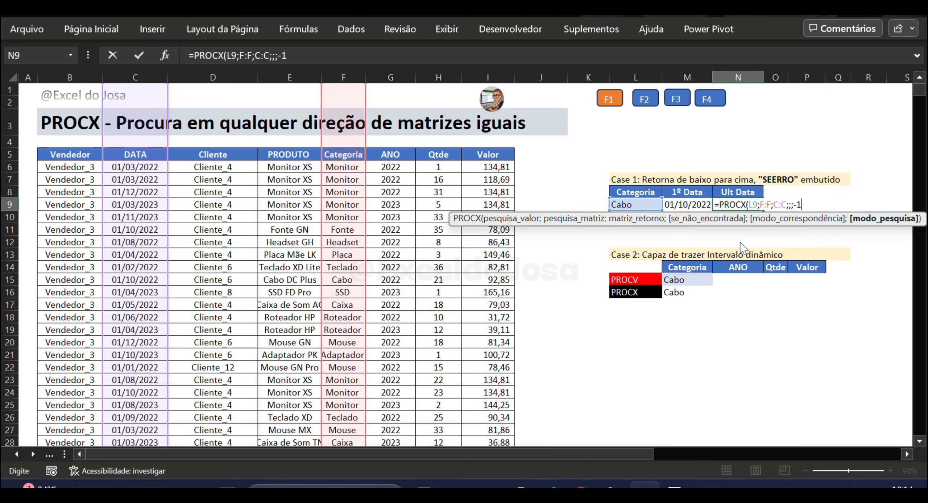
pyautogui.press('Return')
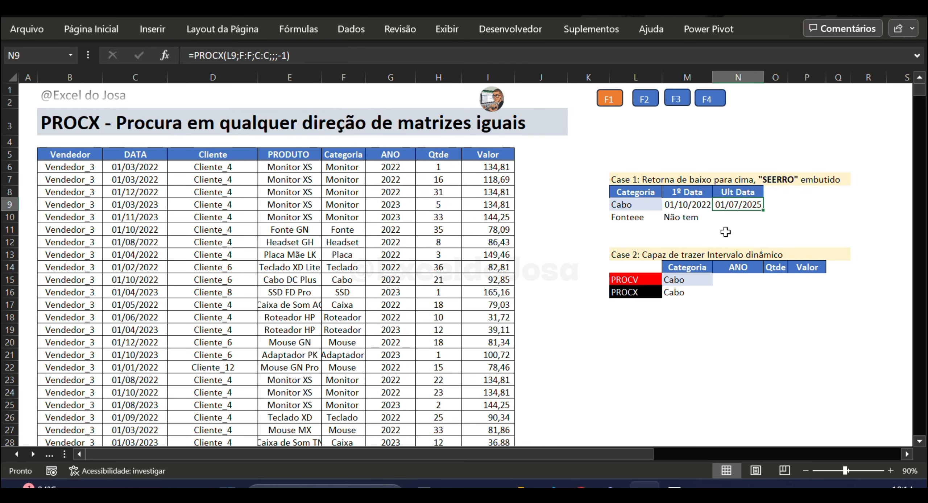
# - Check the Ult Data result for Cabo against the last Cabo row at the end of the sales table
pyautogui.click(637, 205)
pyautogui.click(737, 204)
pyautogui.click(346, 231)
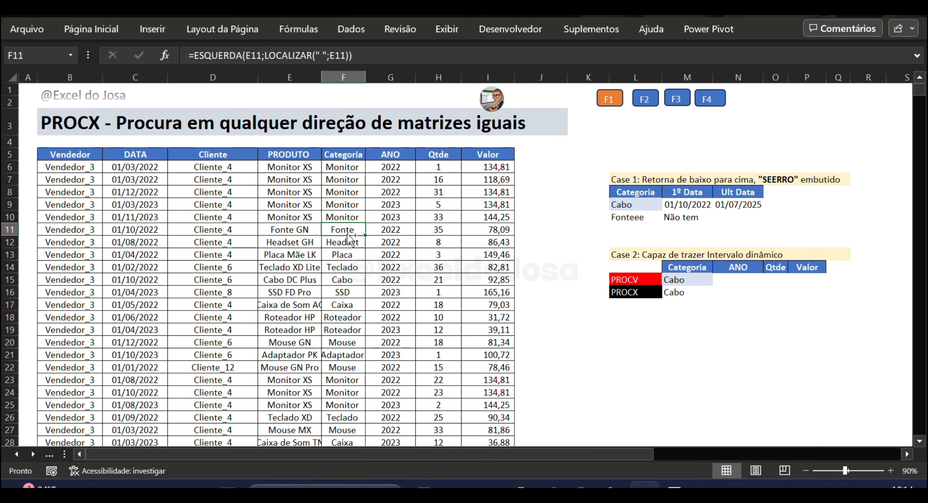
pyautogui.hotkey('ctrl', 'Down')
pyautogui.press('Up')
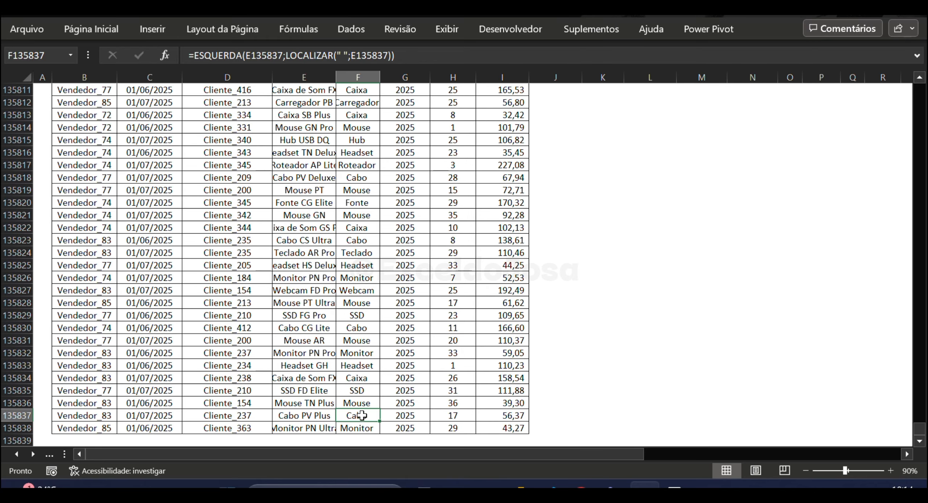
# - Copy the Ult Data formula from N9 into N10 for the Fonteee row
pyautogui.keyDown('ctrl'); pyautogui.click(134, 415); pyautogui.keyUp('ctrl')
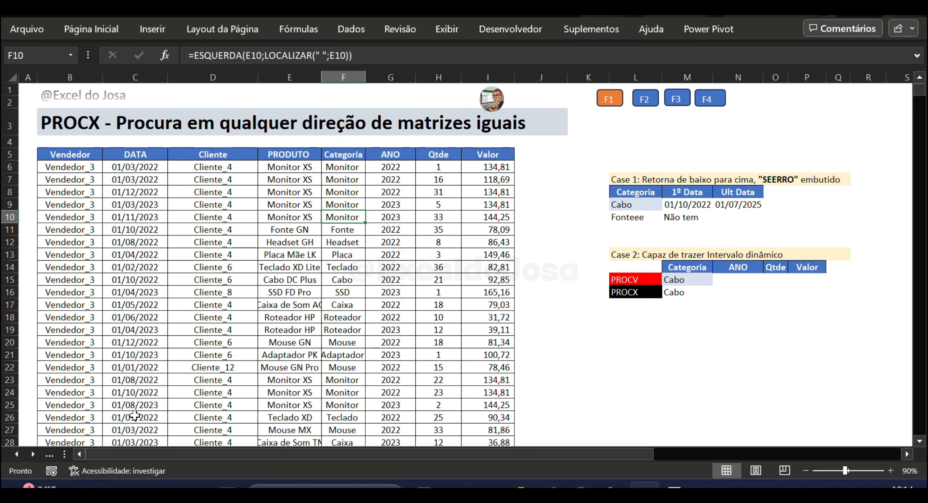
pyautogui.press('Right')
pyautogui.press('Right')
pyautogui.press('Right')
pyautogui.press('Right')
pyautogui.press('Right')
pyautogui.press('Right')
pyautogui.press('Right')
pyautogui.press('Right')
pyautogui.press('Up')
pyautogui.hotkey('ctrl', 'c')
pyautogui.press('Down')
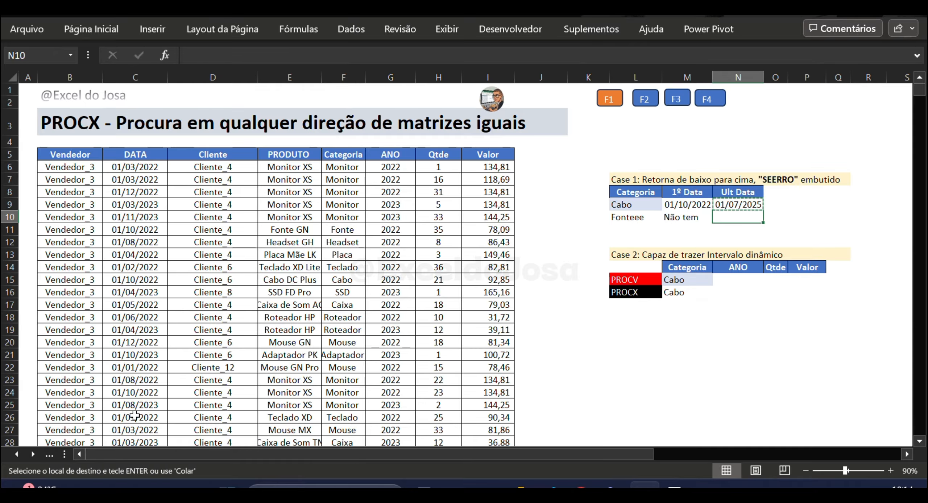
pyautogui.hotkey('ctrl', 'v')
pyautogui.press('Escape')
# - Compare the PROCX formulas in N10 and M10, checking the not-found argument and the lookup category in L10
pyautogui.press('F2')
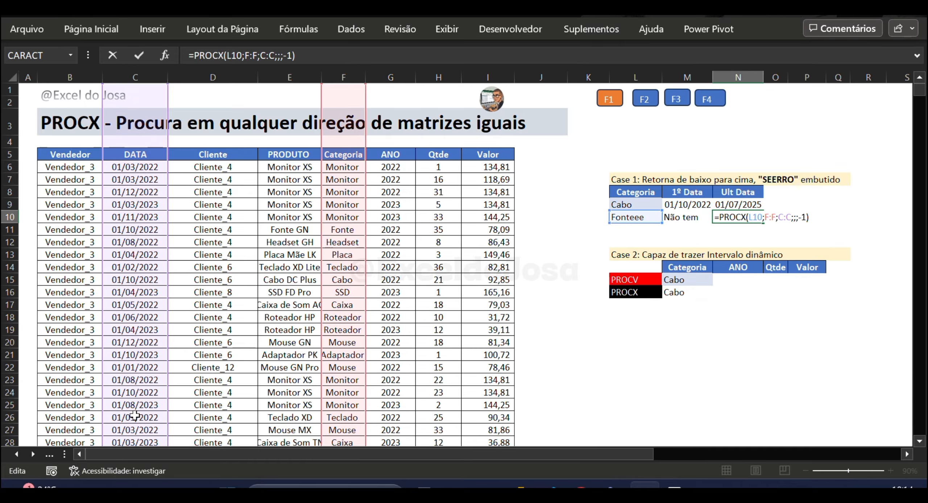
pyautogui.press('Escape')
pyautogui.press('Left')
pyautogui.press('Left')
pyautogui.press('F2')
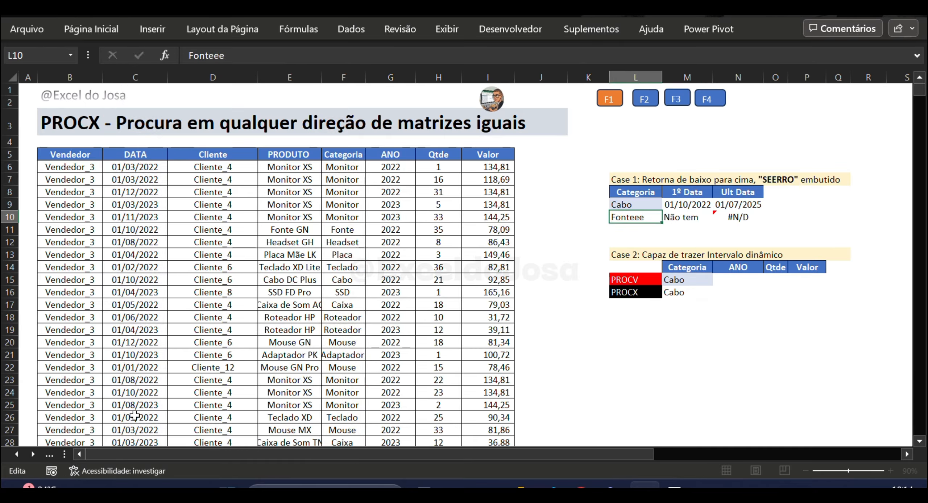
pyautogui.press('Escape')
pyautogui.press('Right')
pyautogui.press('Right')
pyautogui.press('F2')
pyautogui.press('Escape')
pyautogui.press('Left')
pyautogui.press('F2')
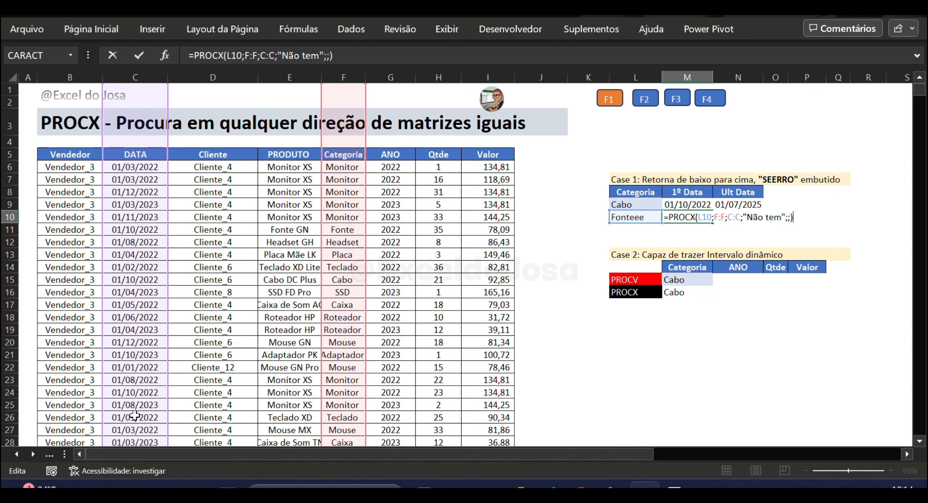
pyautogui.press('Escape')
# - Begin a PROCV formula in N15, under ANO in Case 2, that looks up category M15
pyautogui.press('Down')
pyautogui.press('Down')
pyautogui.press('Down')
pyautogui.press('Down')
pyautogui.press('Down')
pyautogui.press('Right')
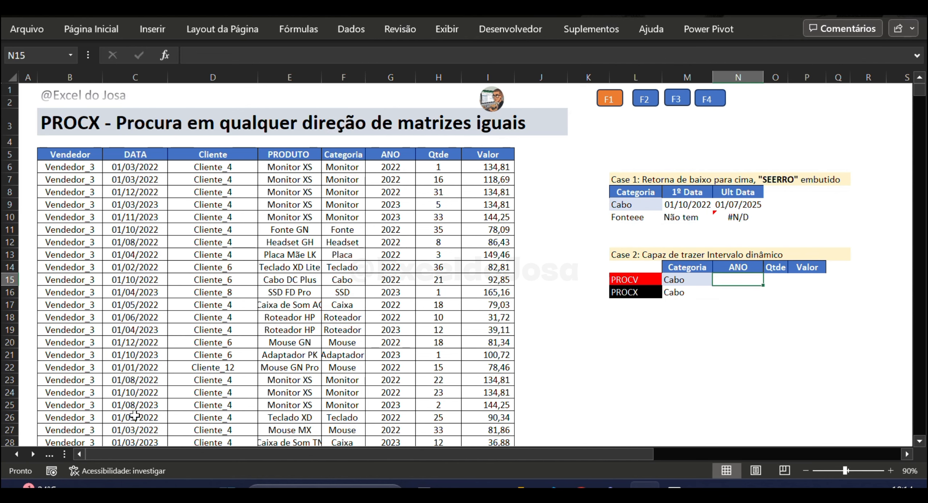
pyautogui.write('=procv')
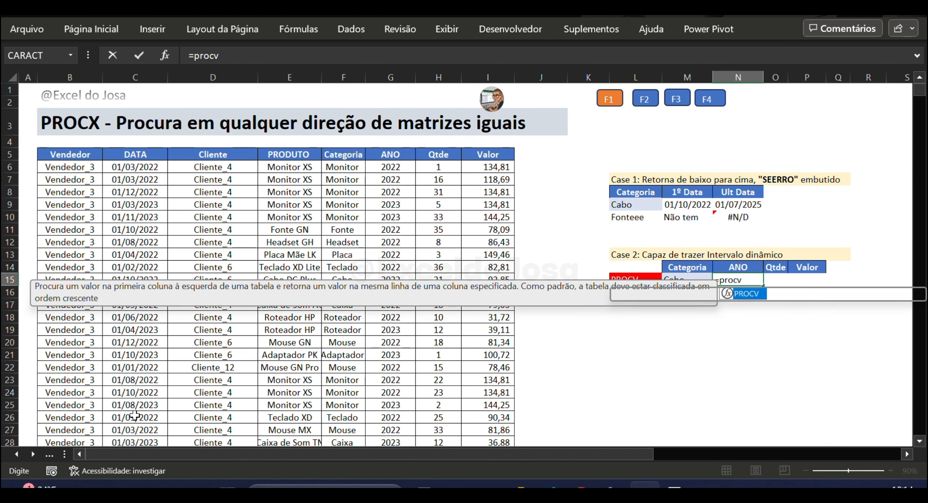
pyautogui.press('Tab')
pyautogui.press('Left')
pyautogui.write(';')
# - Give the N15 formula the table range from Categoria to Valor as the absolute reference $F$5:$I$135838
pyautogui.press('Left')
pyautogui.press('Left')
pyautogui.press('Left')
pyautogui.press('Left')
pyautogui.press('Left')
pyautogui.press('Left')
pyautogui.press('Left')
pyautogui.press('Left')
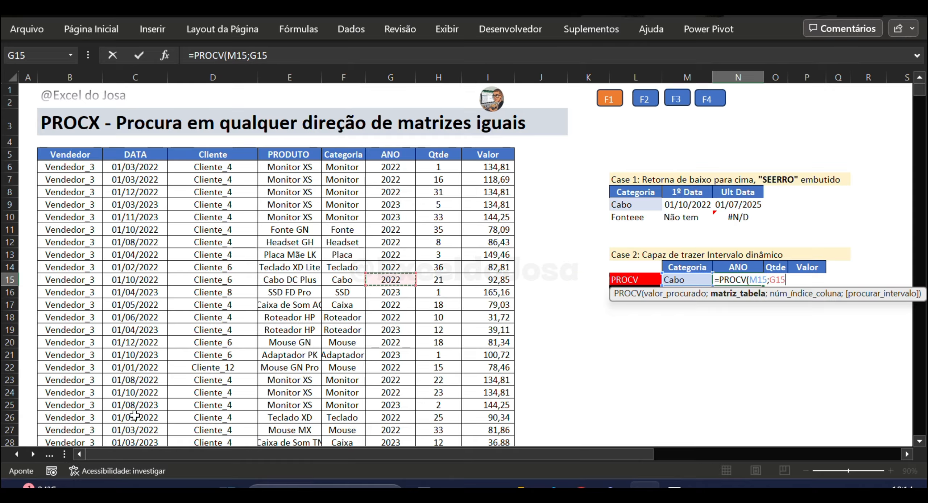
pyautogui.hotkey('ctrl', 'Up')
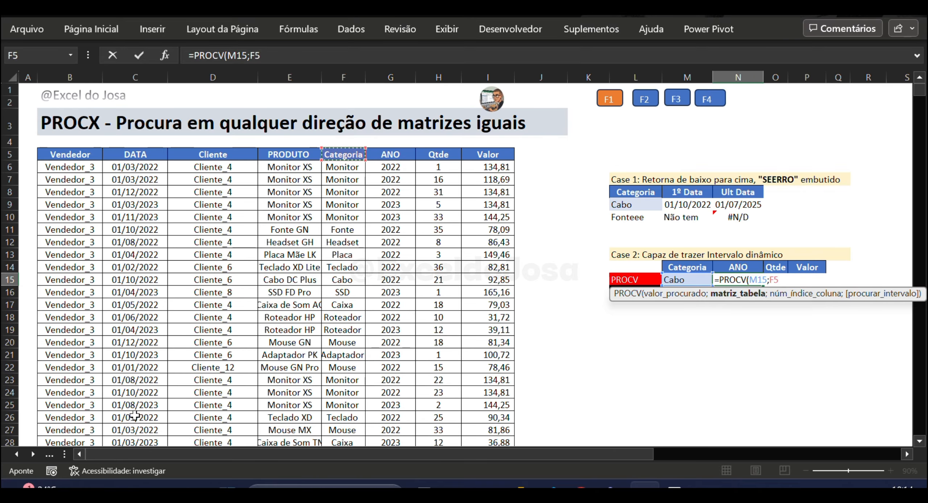
pyautogui.hotkey('ctrl', 'shift', 'Down')
pyautogui.hotkey('ctrl', 'shift', 'Right')
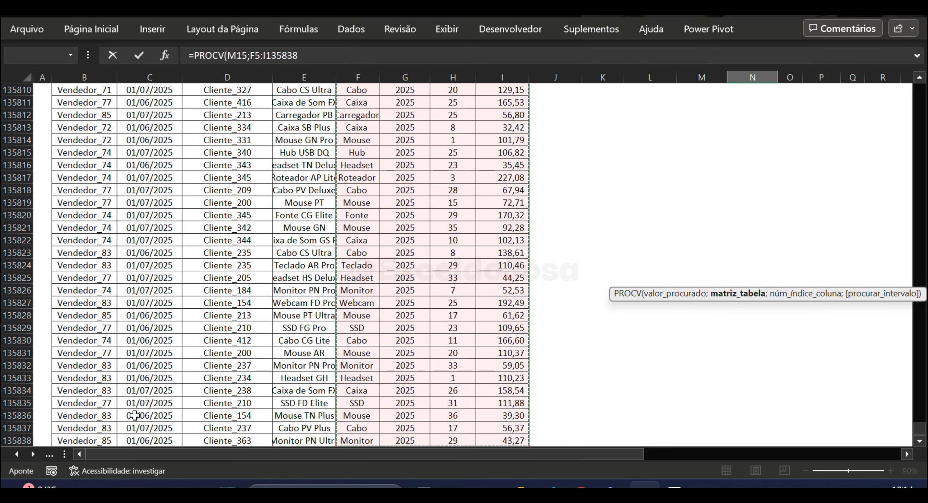
pyautogui.press('F4')
pyautogui.write(';')
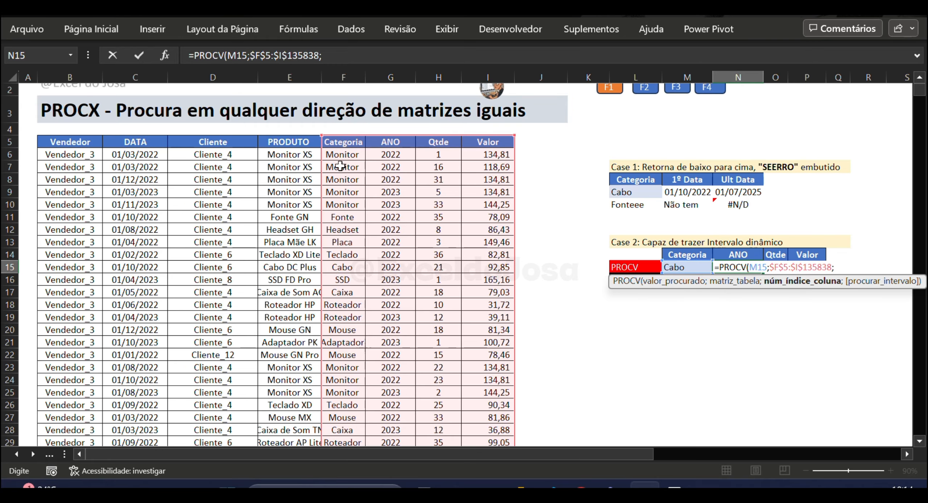
# - Complete the N15 PROCV formula with column index 2 and exact match 0
pyautogui.write('2;0')
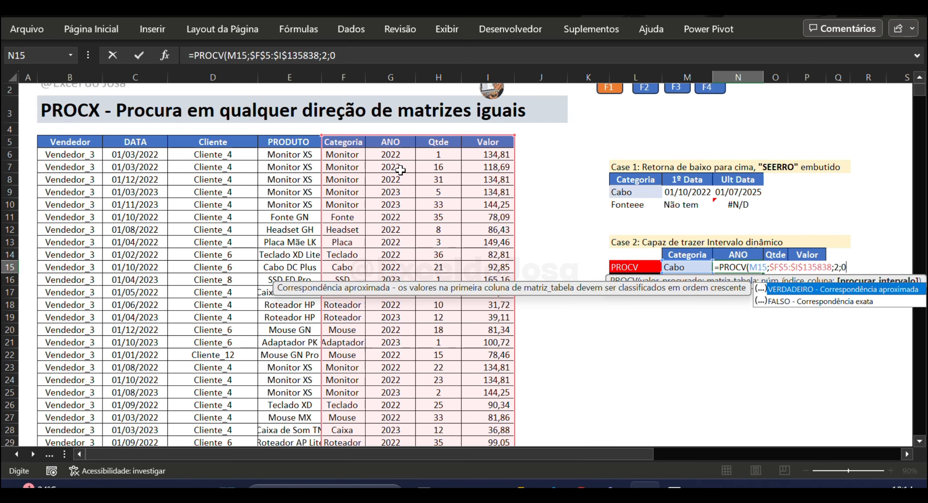
pyautogui.press('Return')
pyautogui.press('Up')
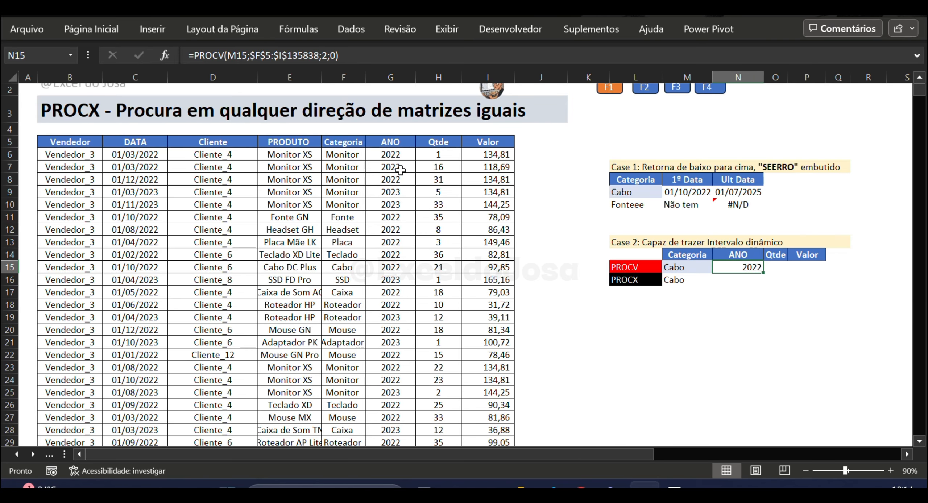
# - Try the N15 PROCV with its table range extended to begin at the DATA column, $C$5:$I$135838
pyautogui.click(126, 142)
pyautogui.doubleClick(748, 269)
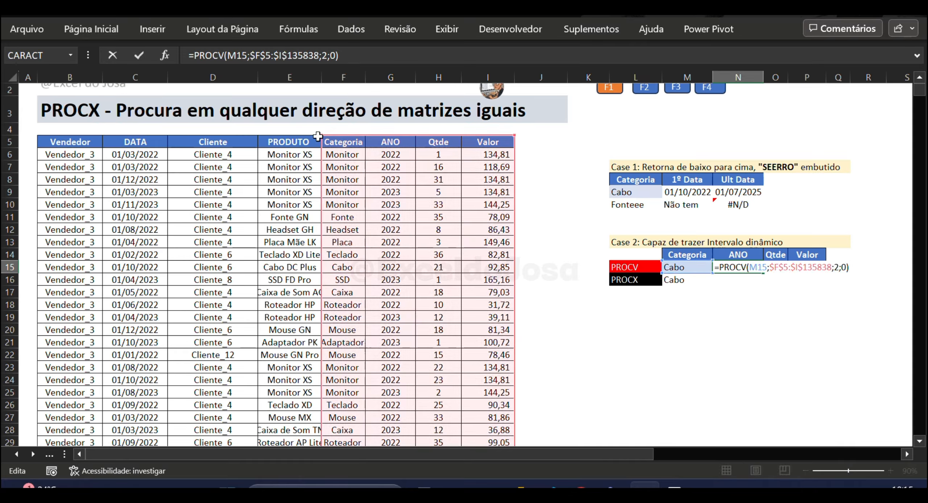
pyautogui.moveTo(321, 136); pyautogui.dragTo(115, 139)
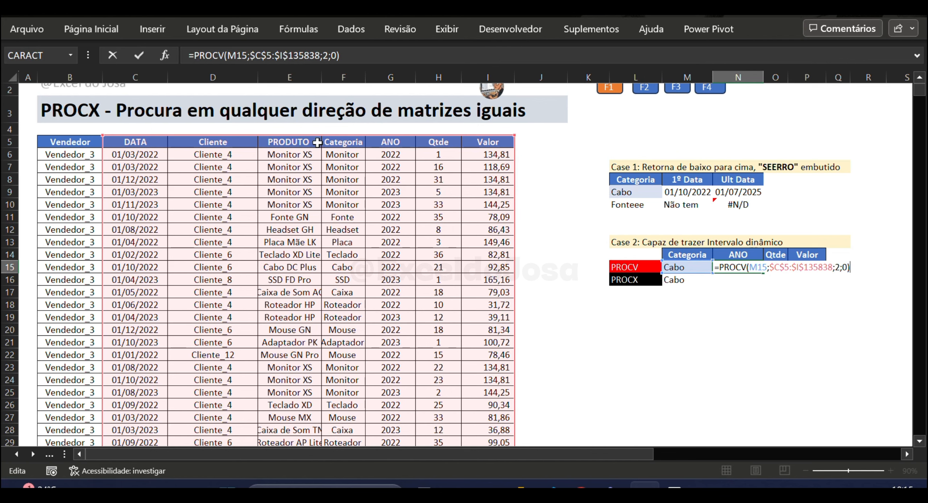
pyautogui.press('Return')
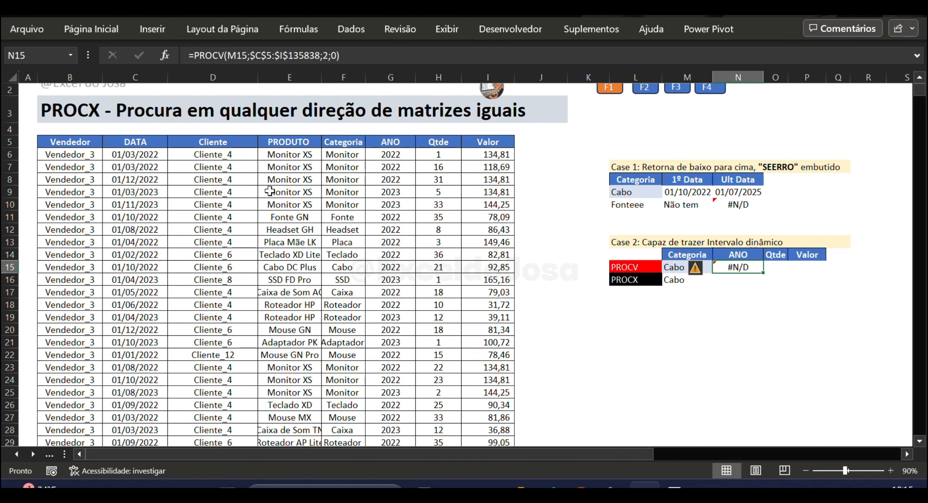
pyautogui.press('Up')
pyautogui.press('F2')
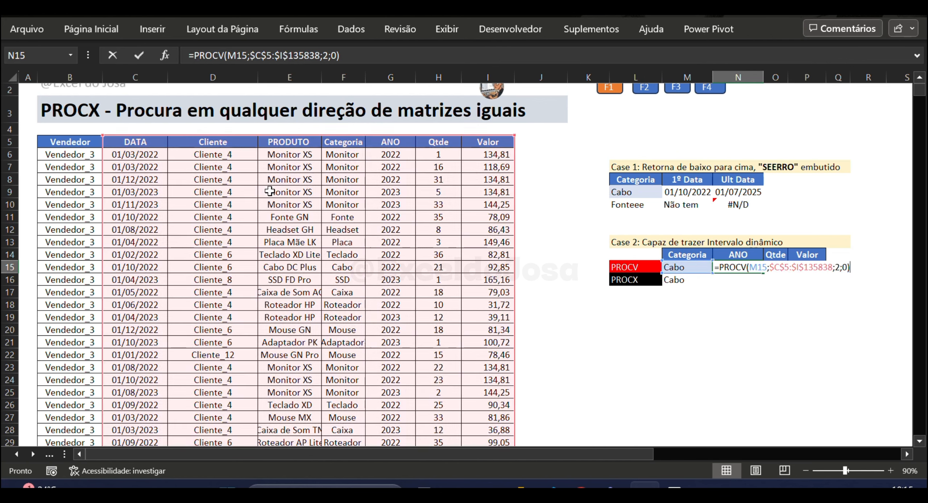
# - Undo the N15 table range change and check the formula's highlighted range
pyautogui.press('Escape')
pyautogui.hotkey('ctrl', 'z')
pyautogui.press('F2')
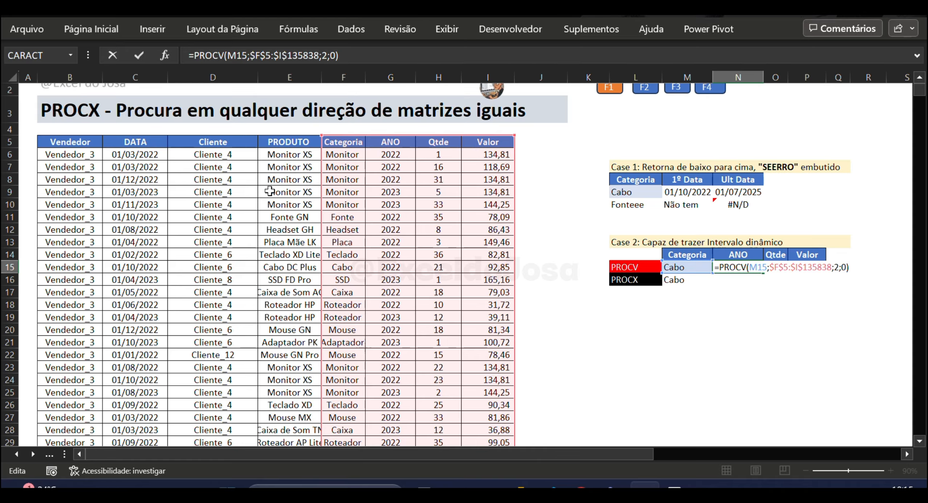
pyautogui.hotkey('ctrl', 'Return')
# - Check the Qtde and Valor headings still lacking lookups against the PROCV formula in N15
pyautogui.click(775, 254)
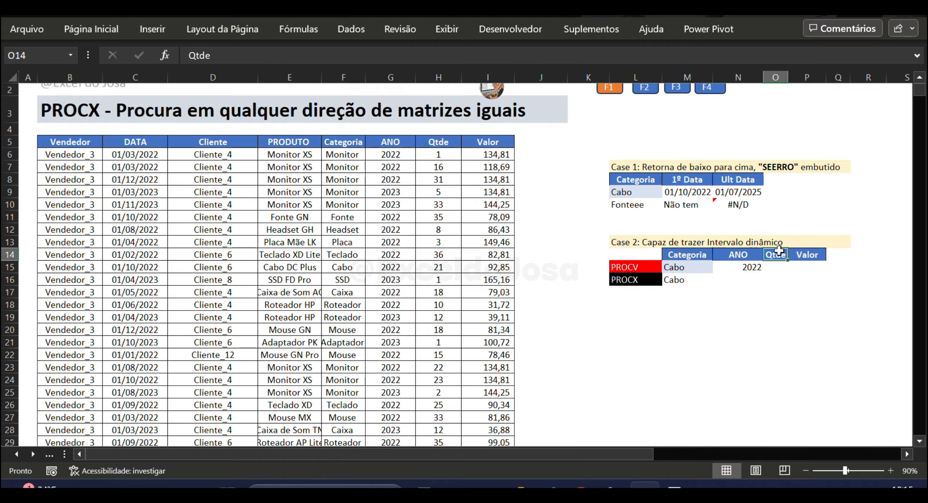
pyautogui.click(805, 256)
pyautogui.doubleClick(735, 271)
pyautogui.press('Escape')
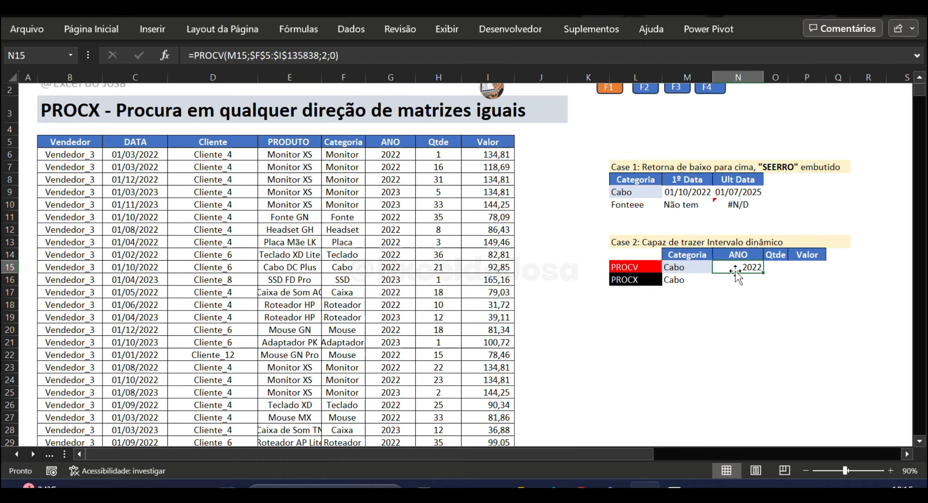
# - Try locking the column of the N15 lookup reference as $M15, and undo that change
pyautogui.press('F2')
pyautogui.click(759, 269)
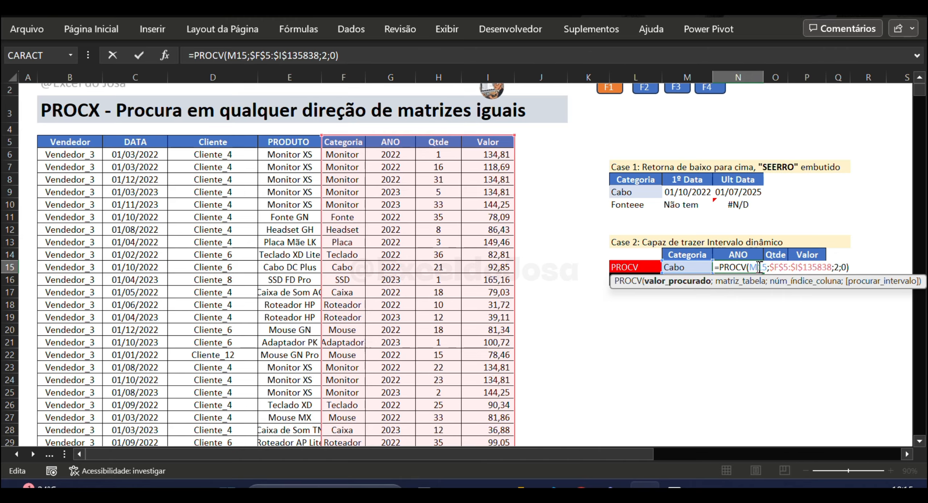
pyautogui.press('F4')
pyautogui.press('F4')
pyautogui.press('F4')
pyautogui.doubleClick(758, 267)
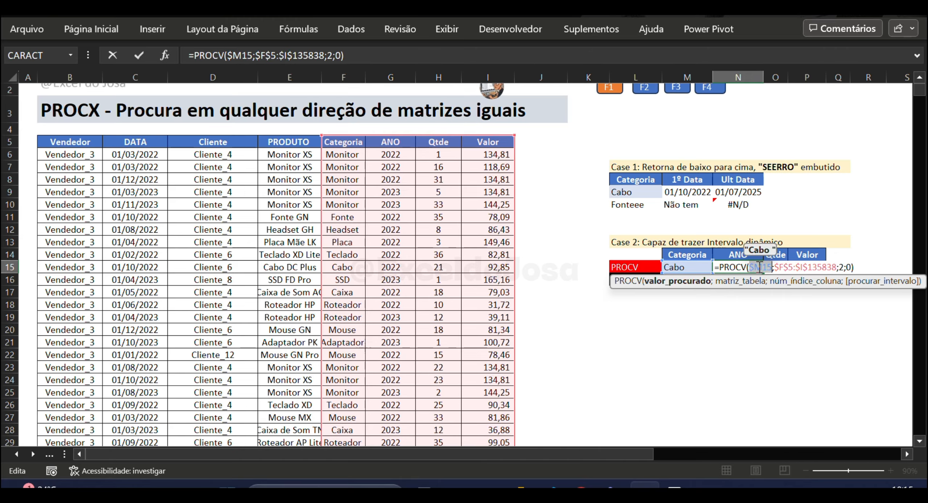
pyautogui.press('Escape')
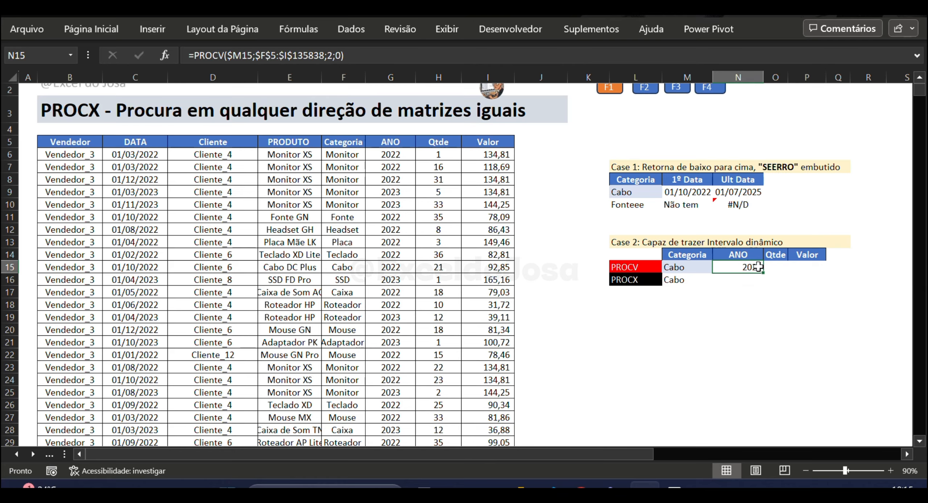
pyautogui.hotkey('ctrl', 'z')
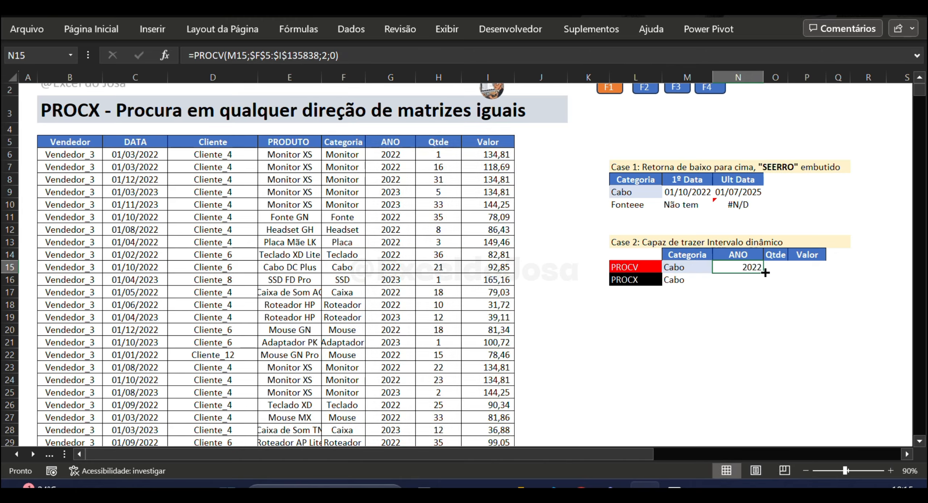
# - Fill the N15 PROCV formula across the Qtde and Valor cells O15:P15
pyautogui.moveTo(763, 272); pyautogui.dragTo(808, 270)
pyautogui.press('F2')
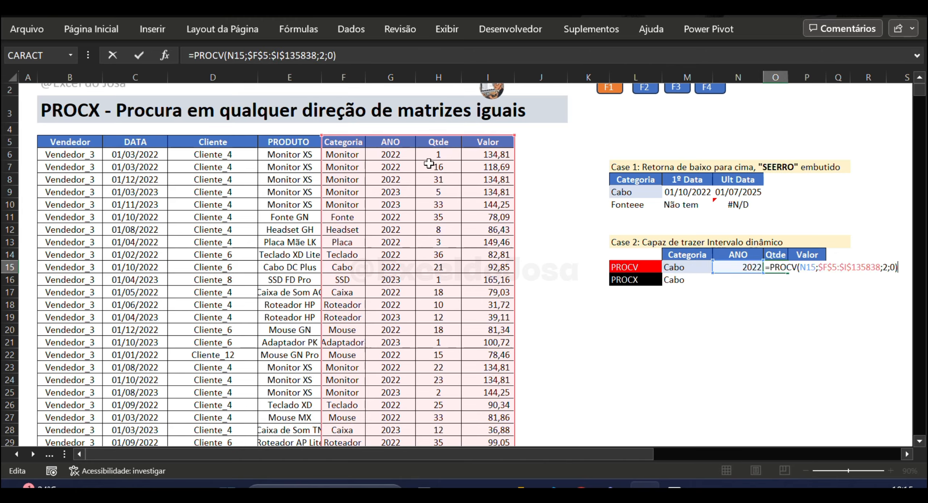
pyautogui.moveTo(741, 272); pyautogui.dragTo(690, 272)
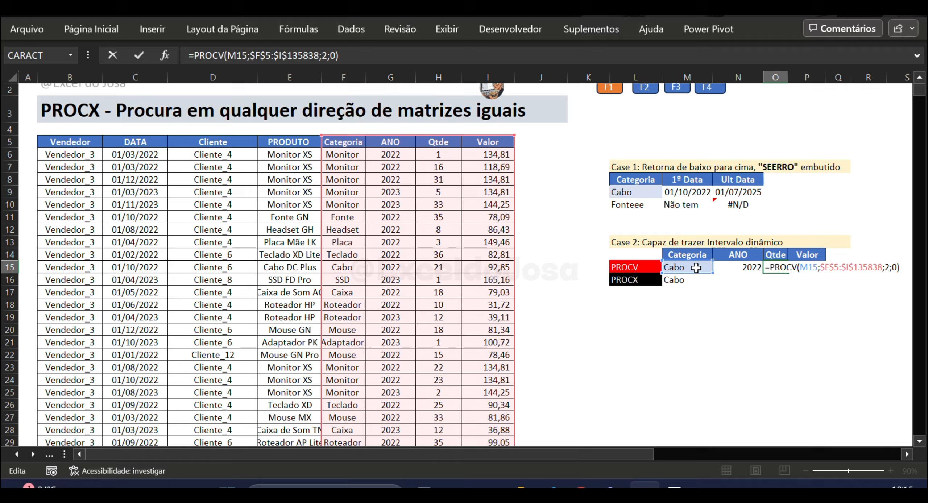
pyautogui.click(888, 268)
pyautogui.press('BackSpace')
pyautogui.write('3')
pyautogui.press('Return')
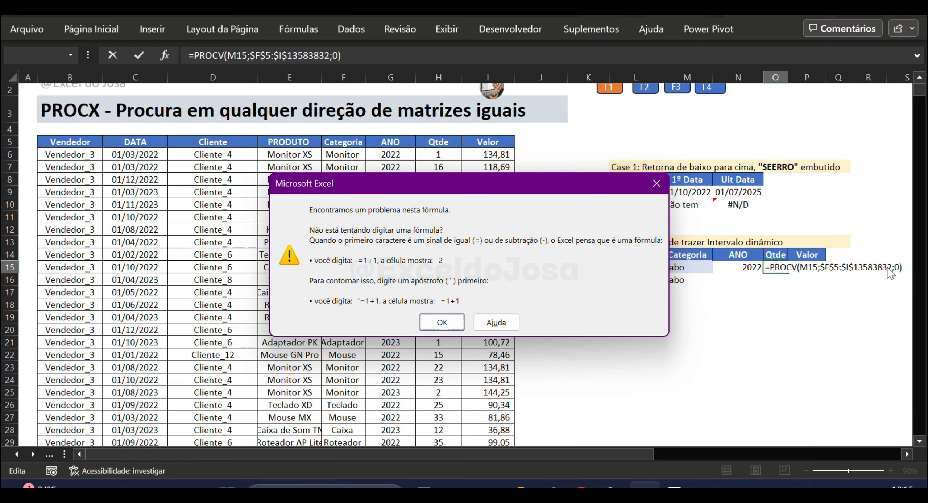
pyautogui.press('Escape')
pyautogui.press('Escape')
# - Correct the Qtde formula in O15 to look up M15 and return column index 3
pyautogui.press('F2')
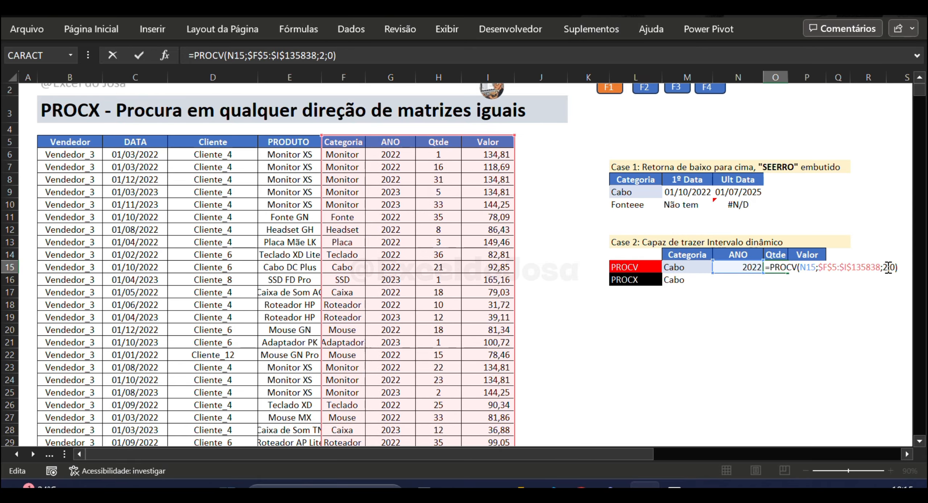
pyautogui.moveTo(761, 276); pyautogui.dragTo(710, 275)
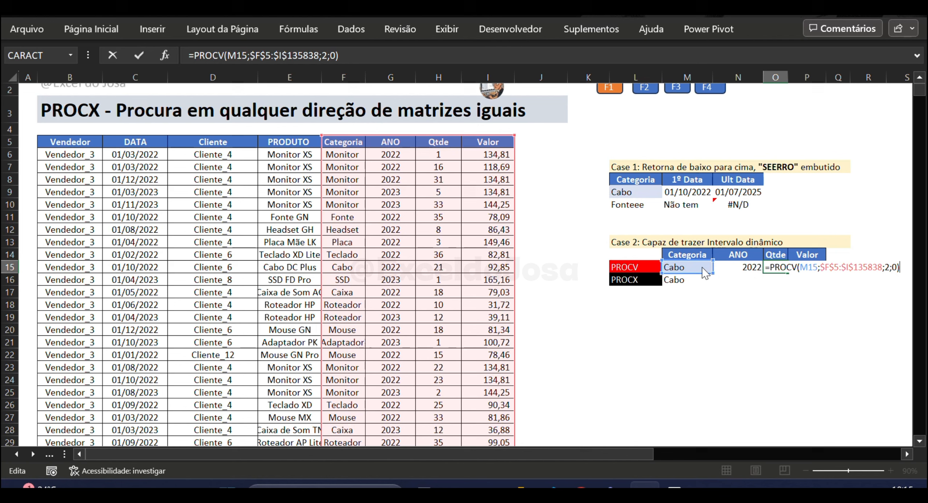
pyautogui.click(889, 267)
pyautogui.write('3')
pyautogui.hotkey('ctrl', 'Return')
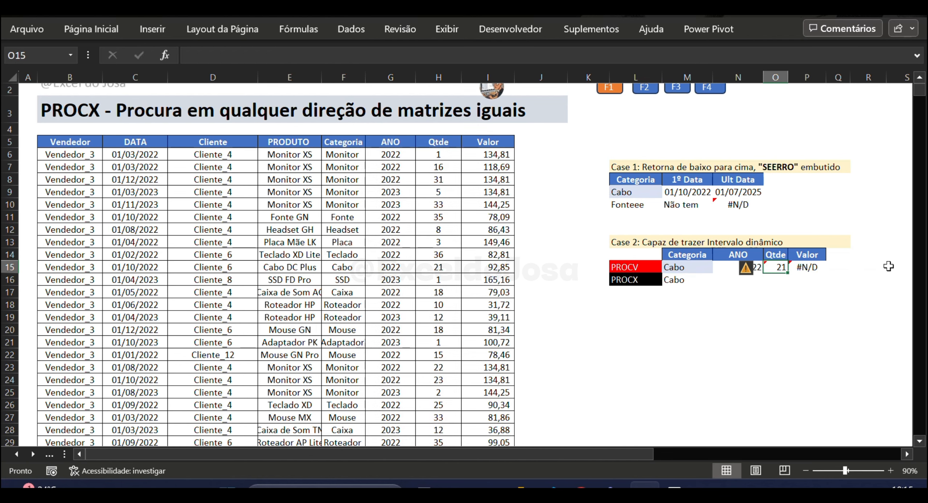
# - Correct the Valor formula in P15 to look up M15 and return column index 4
pyautogui.press('Right')
pyautogui.press('F2')
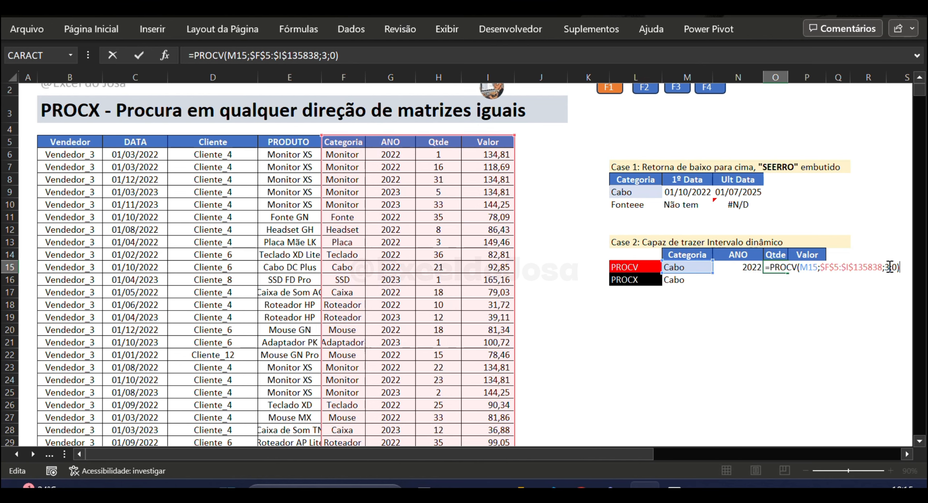
pyautogui.press('Escape')
pyautogui.press('F2')
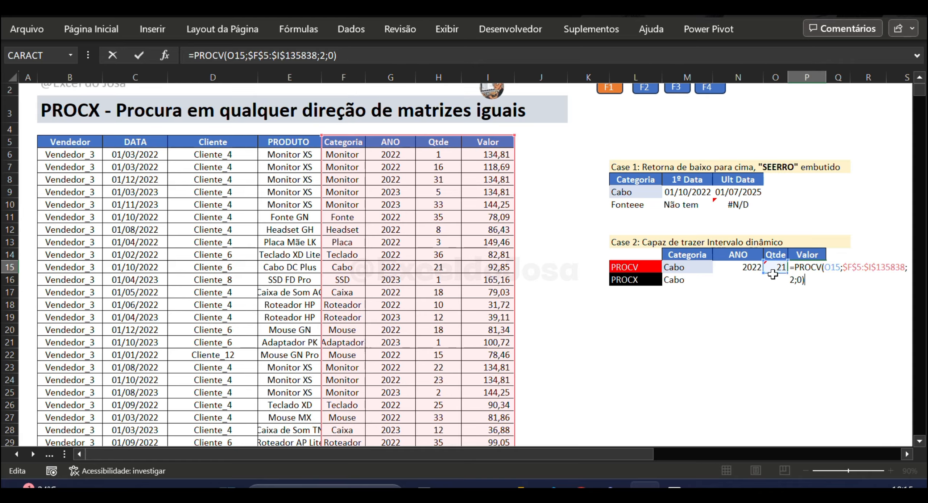
pyautogui.moveTo(774, 274); pyautogui.dragTo(681, 275)
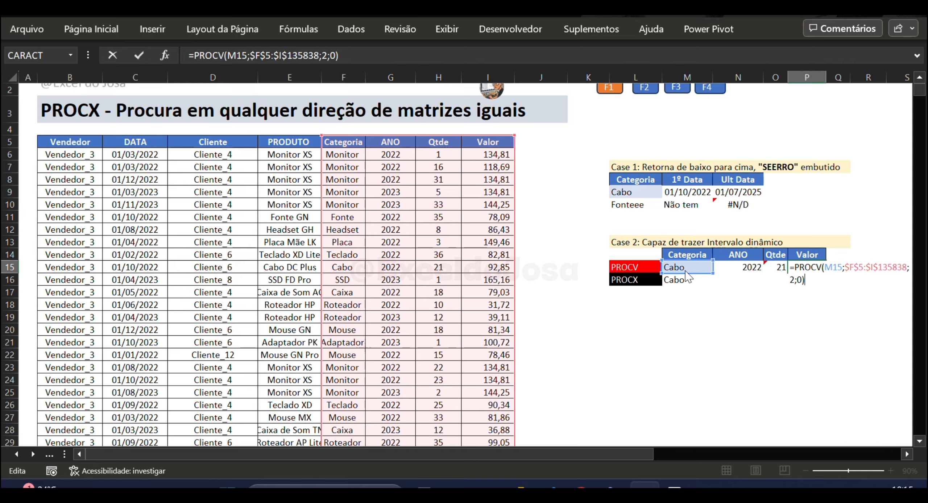
pyautogui.click(792, 281)
pyautogui.press('Return')
pyautogui.press('Up')
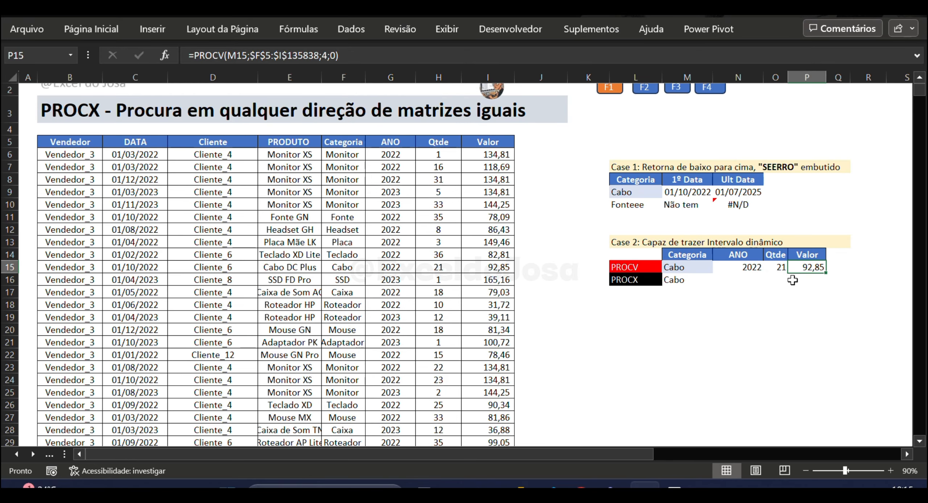
# - Start a PROCX formula in N16 that looks up M16 in the whole Categoria column F:F
pyautogui.hotkey('shift', 'Left')
pyautogui.hotkey('shift', 'Left')
pyautogui.press('Down')
pyautogui.press('Left')
pyautogui.press('Right')
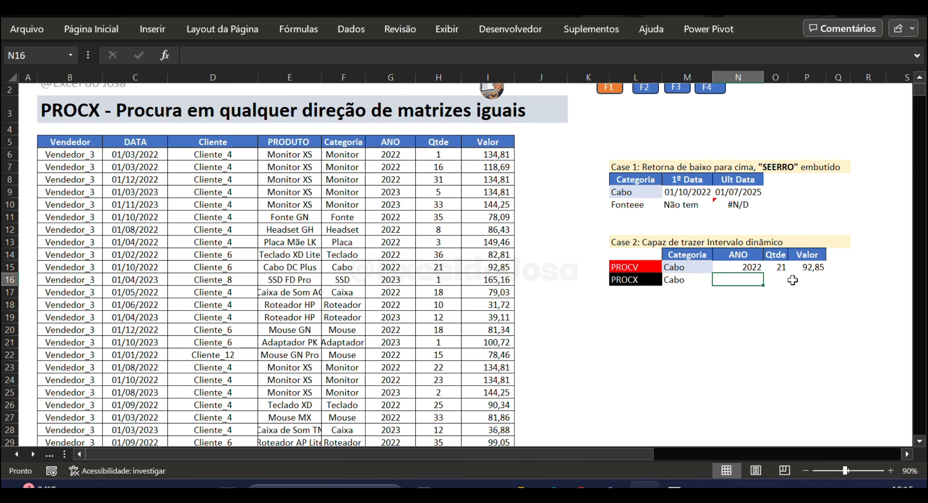
pyautogui.write('=PROCX(')
pyautogui.press('Left')
pyautogui.write(';')
pyautogui.press('Left')
pyautogui.press('Left')
pyautogui.press('Left')
pyautogui.press('Left')
pyautogui.press('Left')
pyautogui.press('Left')
pyautogui.press('Left')
pyautogui.press('Left')
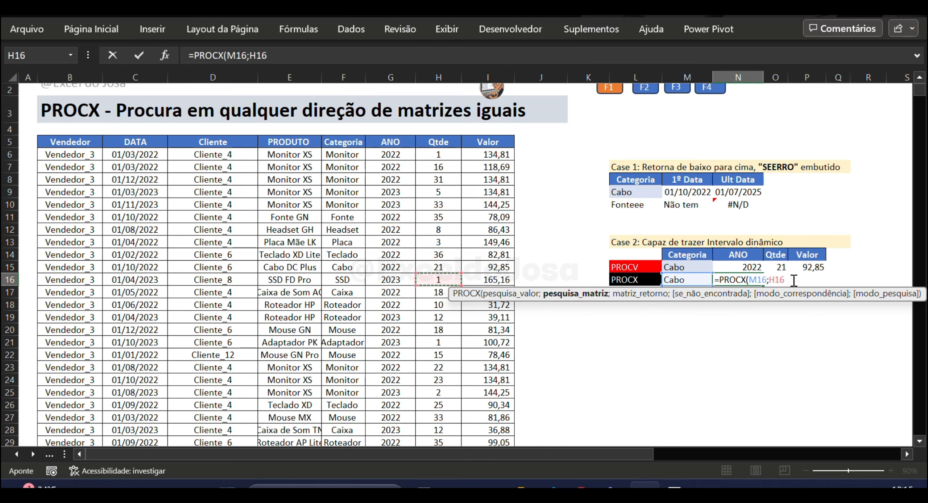
pyautogui.hotkey('ctrl', 'space')
pyautogui.write(';')
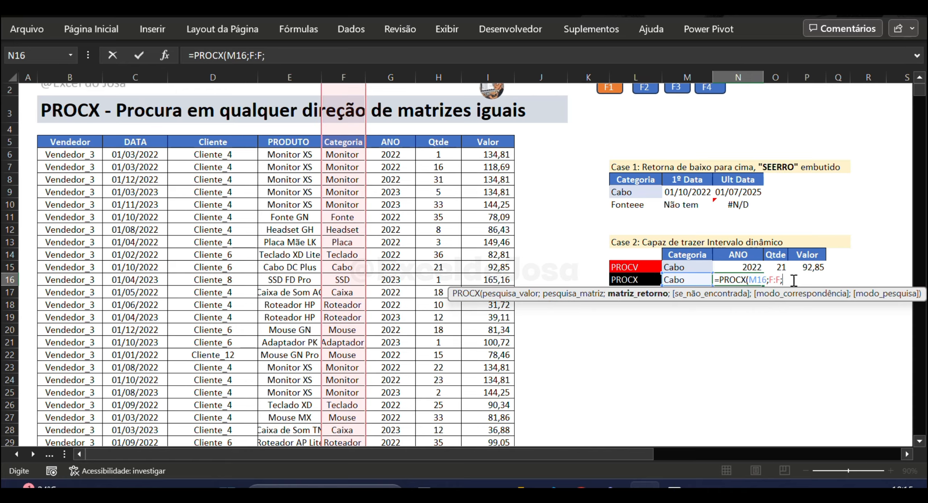
# - Complete the N16 PROCX formula with columns G:I as the return range, filling ANO, Qtde and Valor
pyautogui.click(402, 262)
pyautogui.hotkey('ctrl', 'space')
pyautogui.hotkey('shift', 'Right')
pyautogui.hotkey('shift', 'Right')
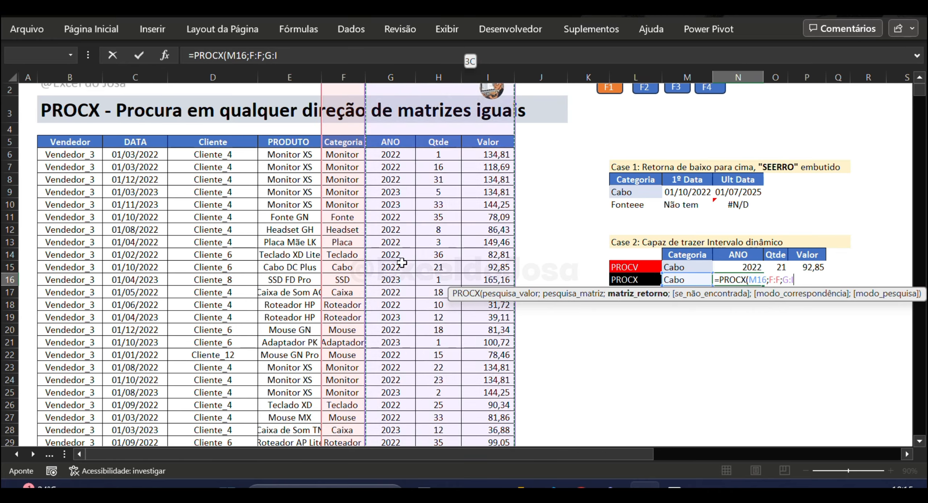
pyautogui.hotkey('ctrl', 'Return')
pyautogui.hotkey('shift', 'Right')
pyautogui.hotkey('shift', 'Right')
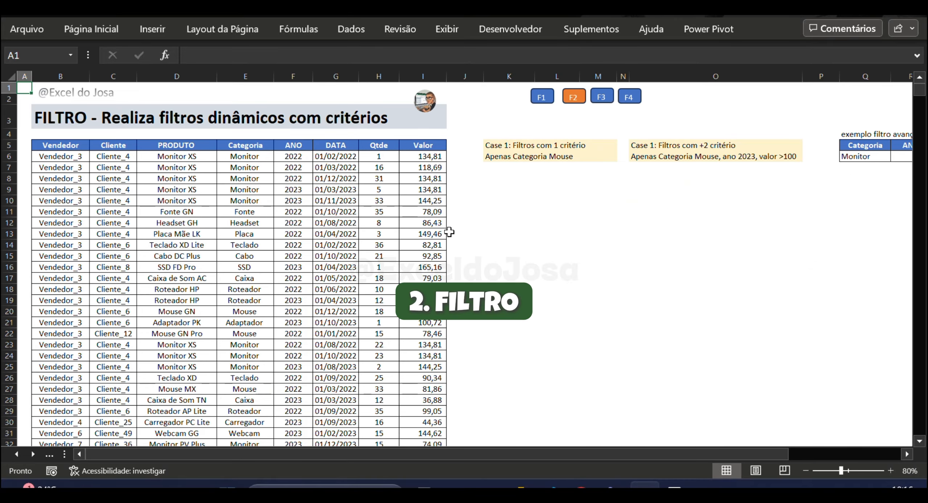
# - Start a FILTRO formula in K7 with the entire PRODUTO column of tVendas, including its header, as the array
pyautogui.click(499, 216)
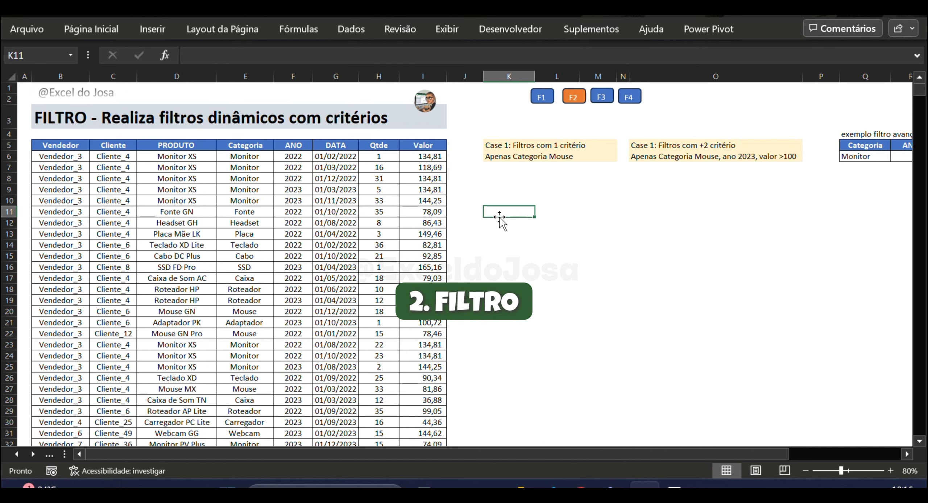
pyautogui.press('Up')
pyautogui.press('Up')
pyautogui.press('Up')
pyautogui.press('Up')
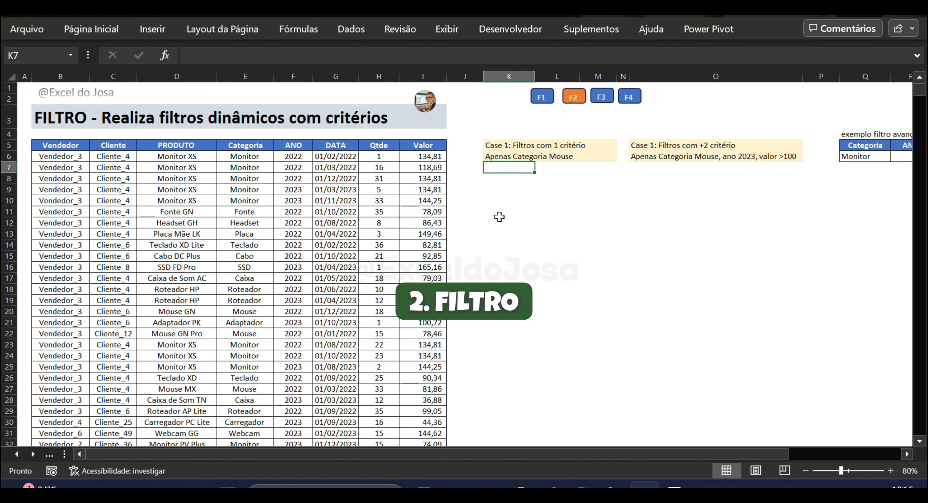
pyautogui.press('Up')
pyautogui.press('Down')
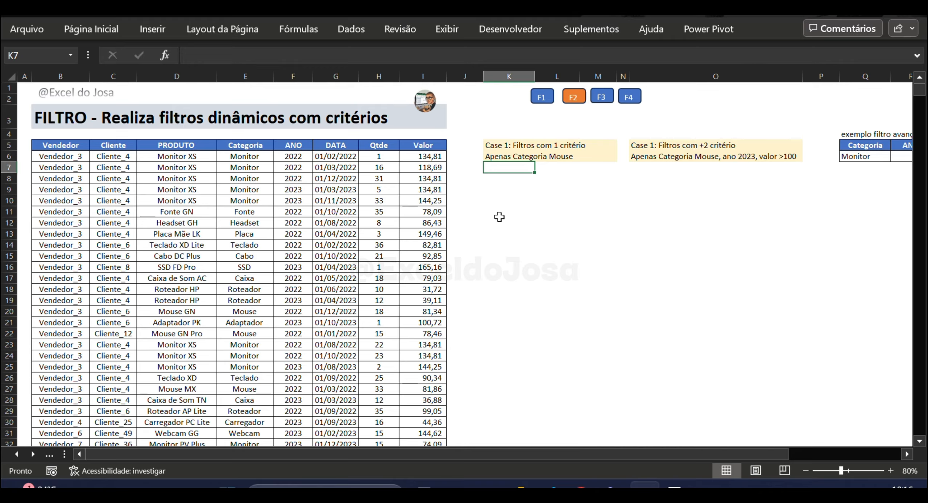
pyautogui.write('=FILTRO(')
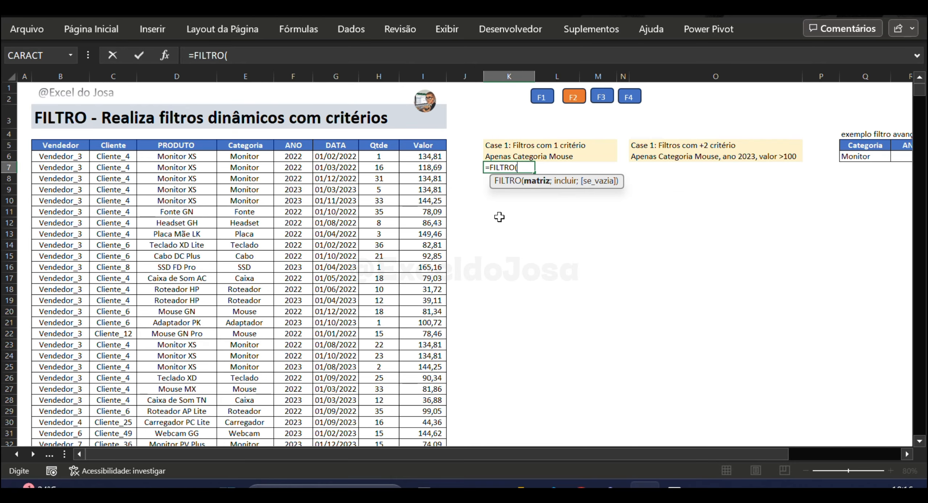
pyautogui.click(63, 146)
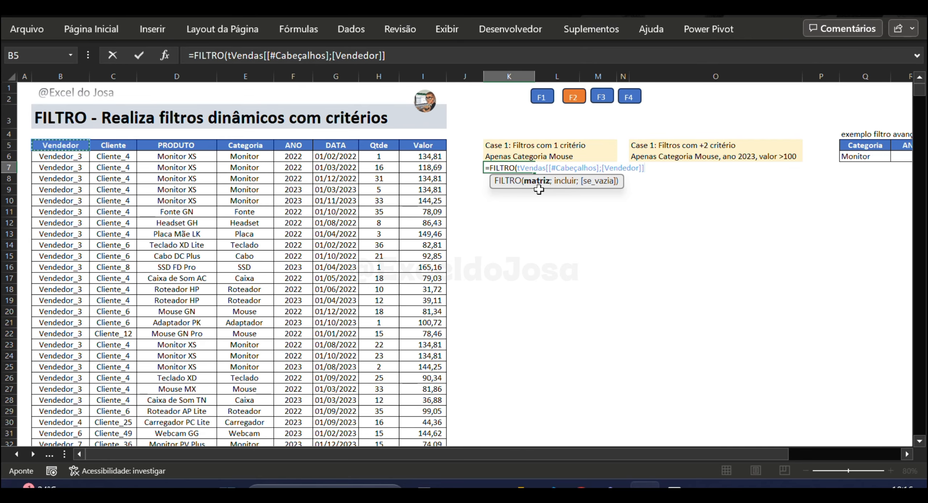
pyautogui.click(190, 149)
pyautogui.hotkey('ctrl', 'shift', 'Down')
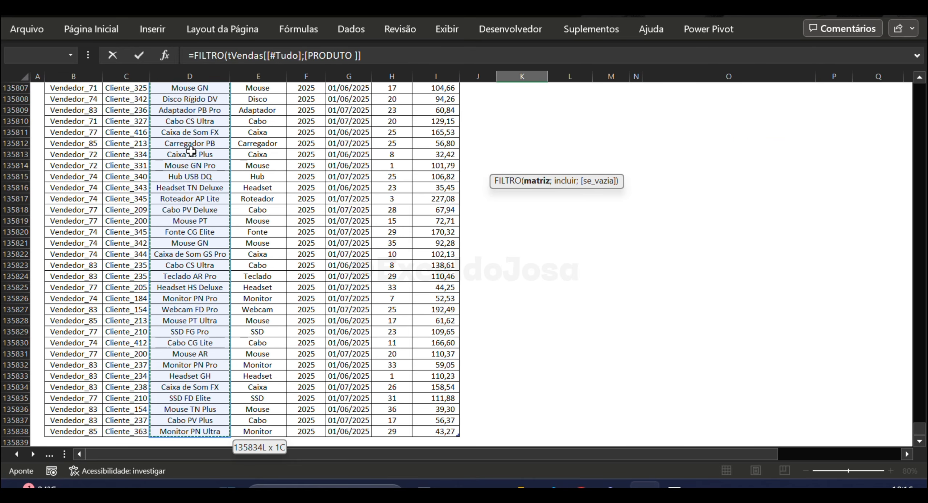
pyautogui.write(';')
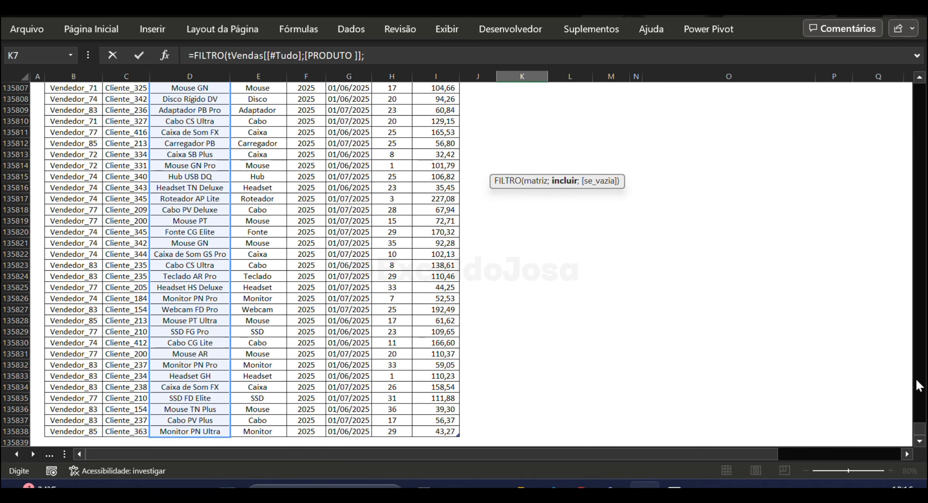
pyautogui.moveTo(919, 431); pyautogui.dragTo(925, 63)
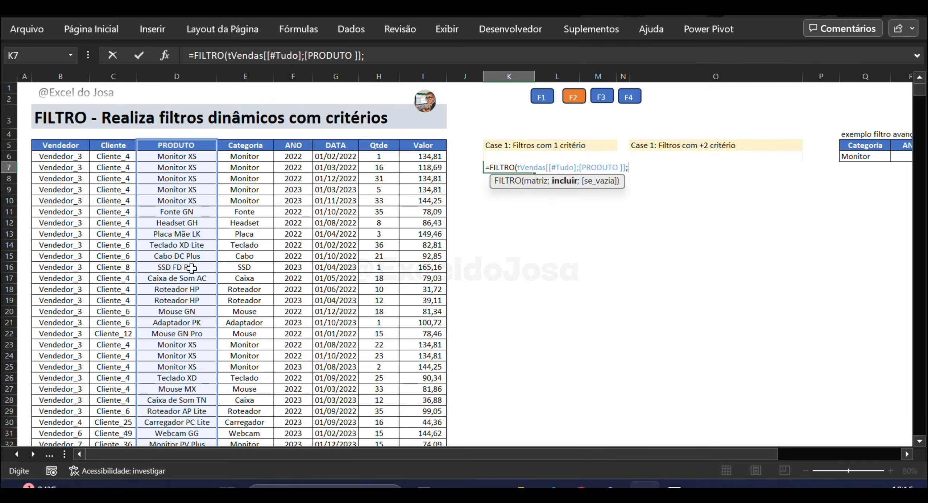
# - Complete the K7 FILTRO formula with the condition that the tVendas Categoria column equals "SSD "
pyautogui.click(247, 147)
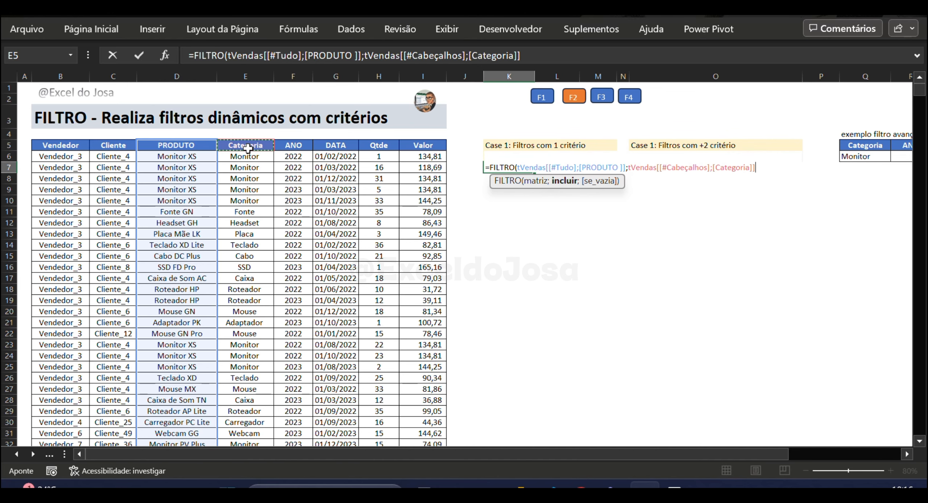
pyautogui.hotkey('ctrl', 'shift', 'Down')
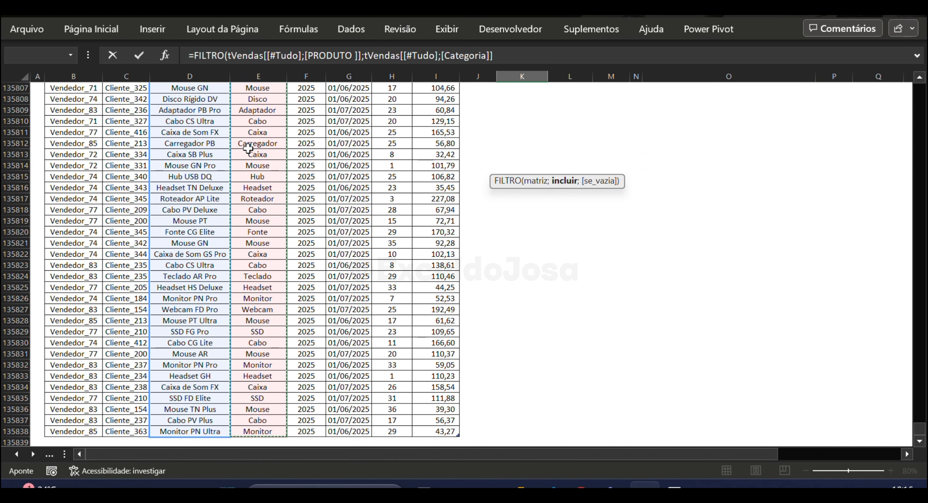
pyautogui.write('="')
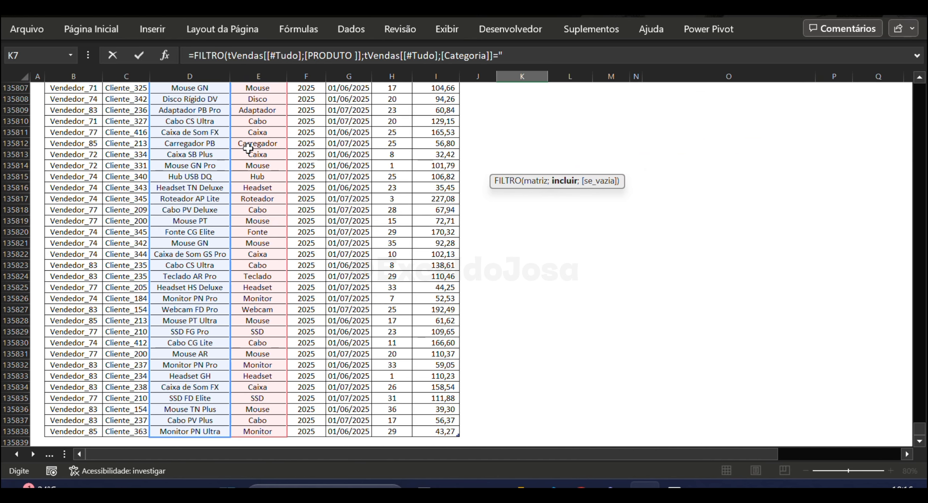
pyautogui.write('SSD"')
pyautogui.press('Return')
pyautogui.press('Up')
pyautogui.press('Up')
pyautogui.press('Up')
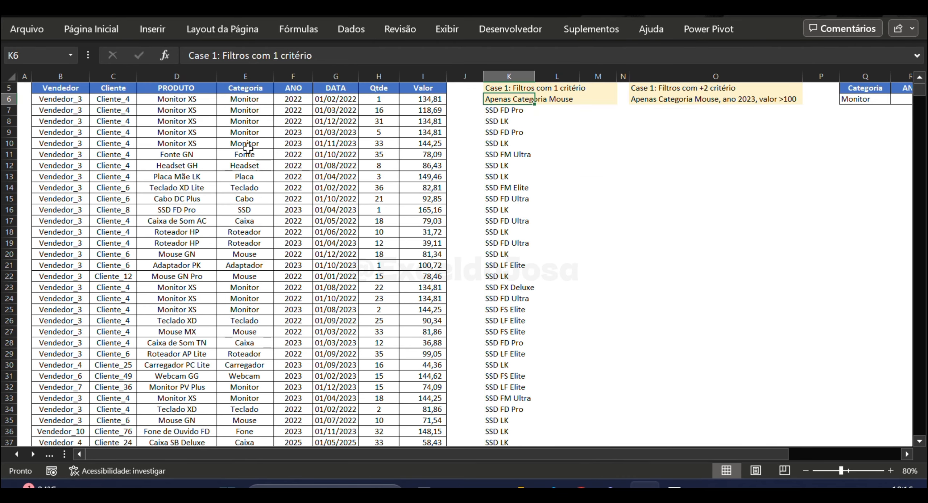
# - Examine the FILTRO formula in K7 and how far its spilled list of SSD products extends
pyautogui.press('Down')
pyautogui.press('Down')
pyautogui.press('F2')
pyautogui.press('Escape')
pyautogui.hotkey('ctrl', 'Down')
pyautogui.hotkey('ctrl', 'Up')
pyautogui.scroll(2, 248, 148)
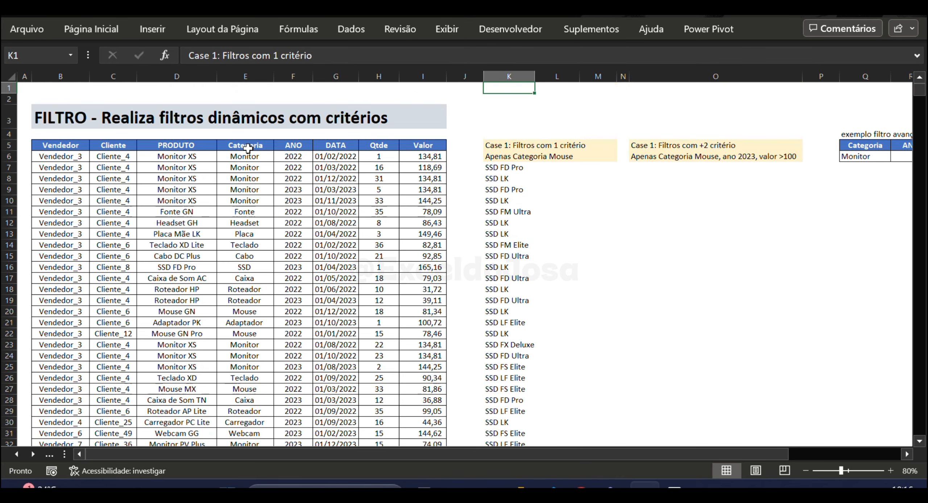
pyautogui.press('Down')
pyautogui.press('F2')
pyautogui.press('Return')
pyautogui.press('F2')
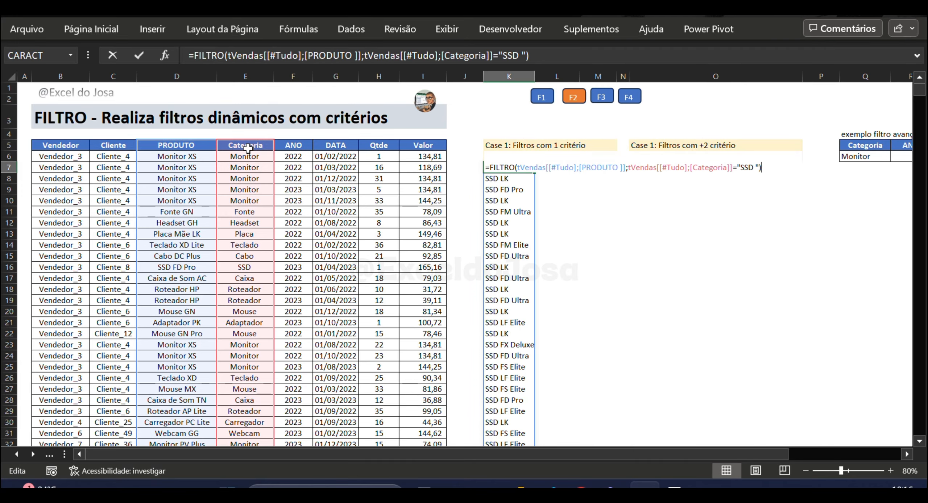
pyautogui.press('Escape')
pyautogui.hotkey('ctrl', 'Down')
pyautogui.hotkey('ctrl', 'Up')
pyautogui.press('Left')
pyautogui.press('Left')
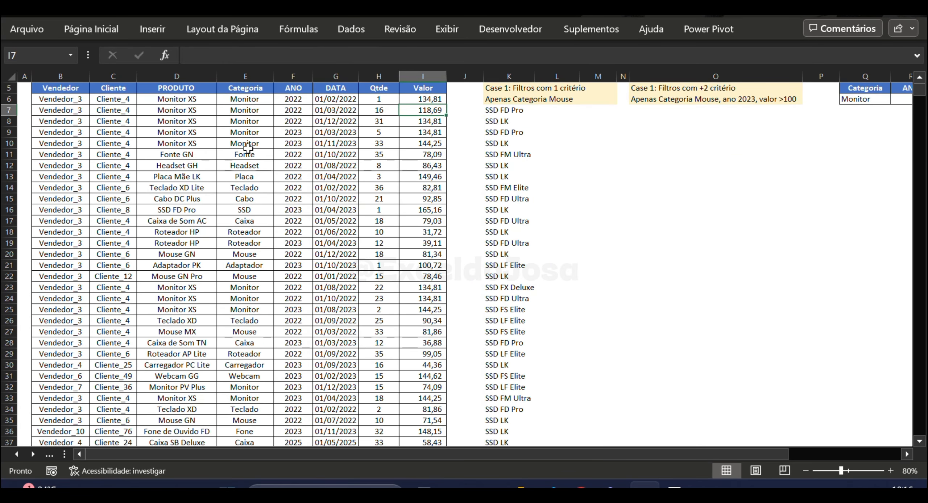
pyautogui.press('Down')
pyautogui.press('Right')
pyautogui.press('Right')
pyautogui.press('F2')
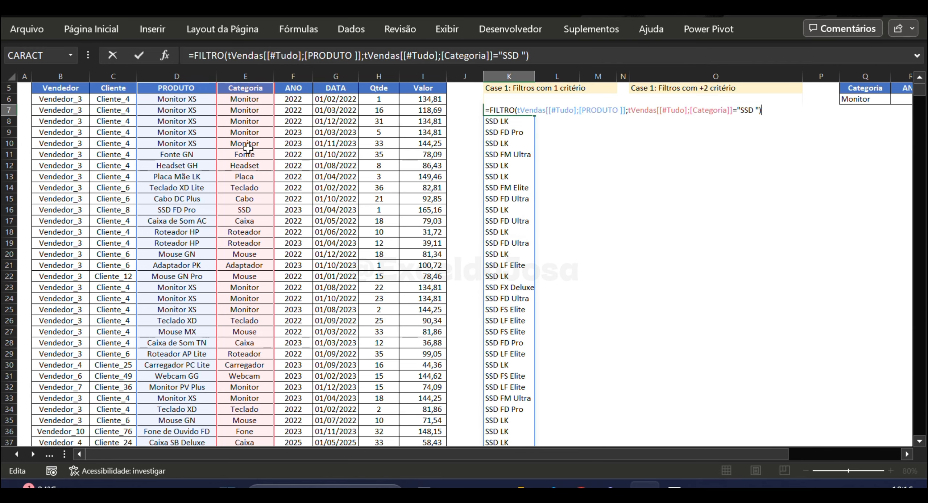
pyautogui.press('Tab')
pyautogui.press('Up')
pyautogui.press('Right')
pyautogui.press('Right')
pyautogui.press('Right')
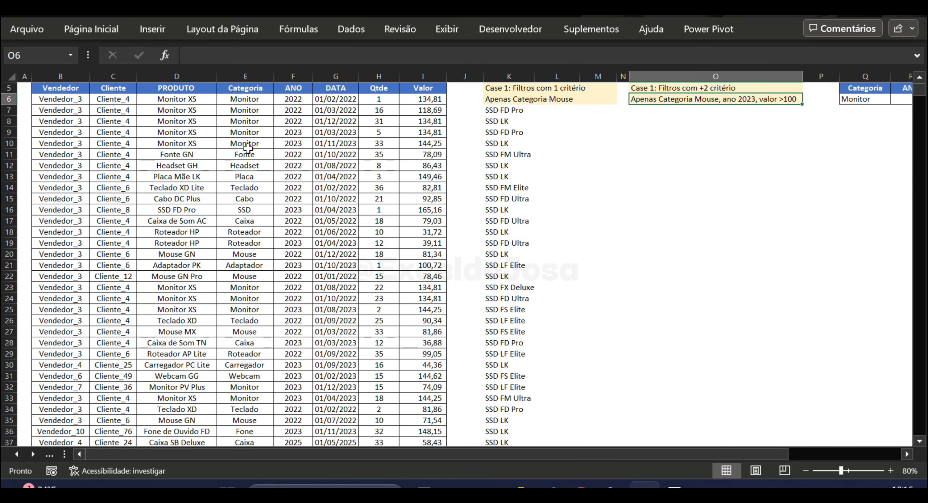
pyautogui.press('Up')
pyautogui.press('Up')
pyautogui.press('Up')
pyautogui.press('Up')
pyautogui.press('Up')
pyautogui.press('Down')
pyautogui.press('Down')
pyautogui.press('Down')
pyautogui.press('Down')
pyautogui.press('Down')
# - Change the Categoria criterion in the K7 FILTRO formula to "Mouse "
pyautogui.press('Left')
pyautogui.press('Left')
pyautogui.press('Left')
pyautogui.press('Left')
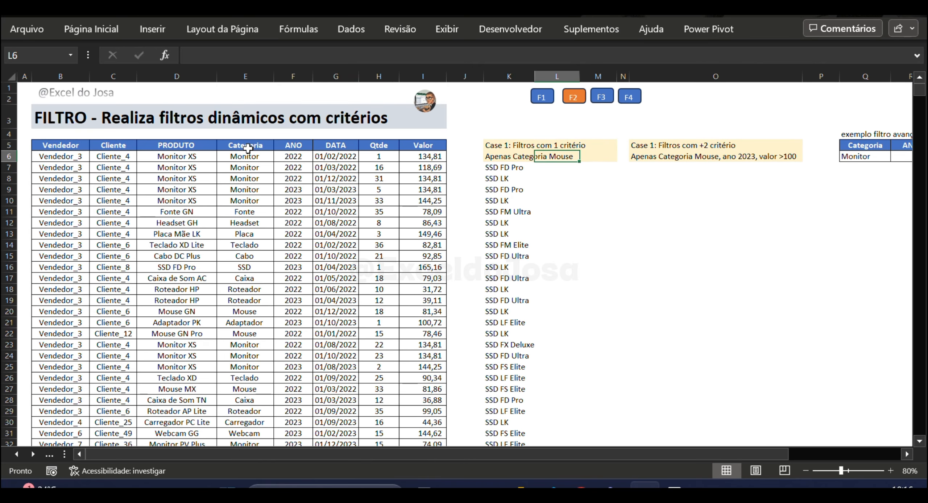
pyautogui.press('Down')
pyautogui.press('F2')
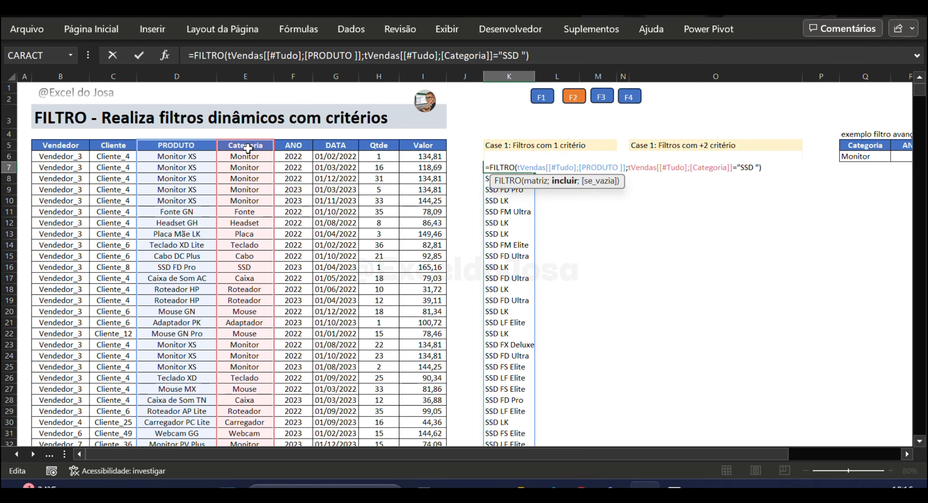
pyautogui.press('BackSpace')
pyautogui.press('BackSpace')
pyautogui.press('BackSpace')
pyautogui.press('BackSpace')
pyautogui.write('Mouse')
pyautogui.press('Return')
pyautogui.press('Return')
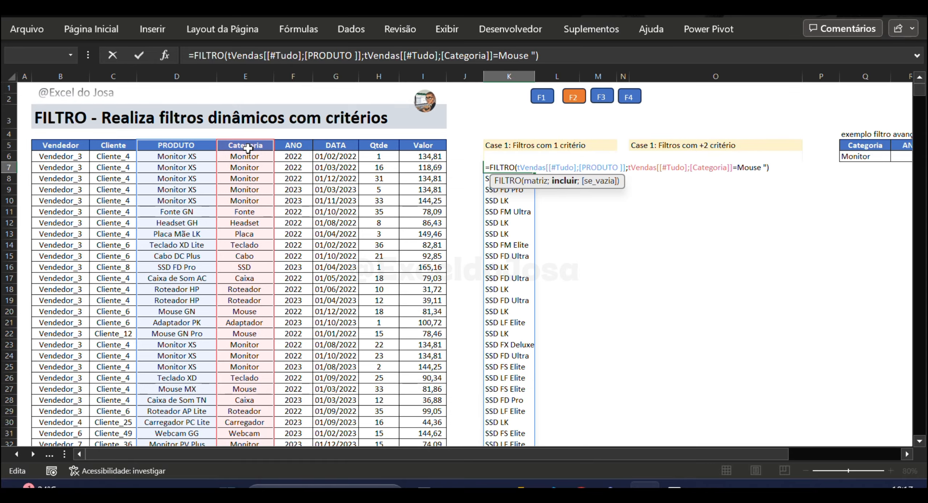
pyautogui.write('"')
pyautogui.press('Return')
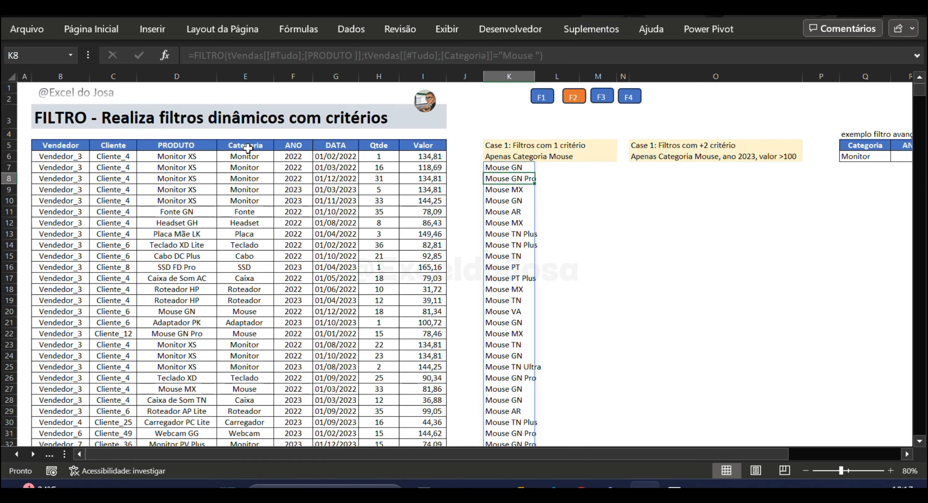
# - Review the updated FILTRO formula in K7 and the extent of its spilled Mouse product list
pyautogui.press('Up')
pyautogui.press('F2')
pyautogui.press('Return')
pyautogui.hotkey('ctrl', 'Down')
pyautogui.hotkey('ctrl', 'Up')
pyautogui.press('Up')
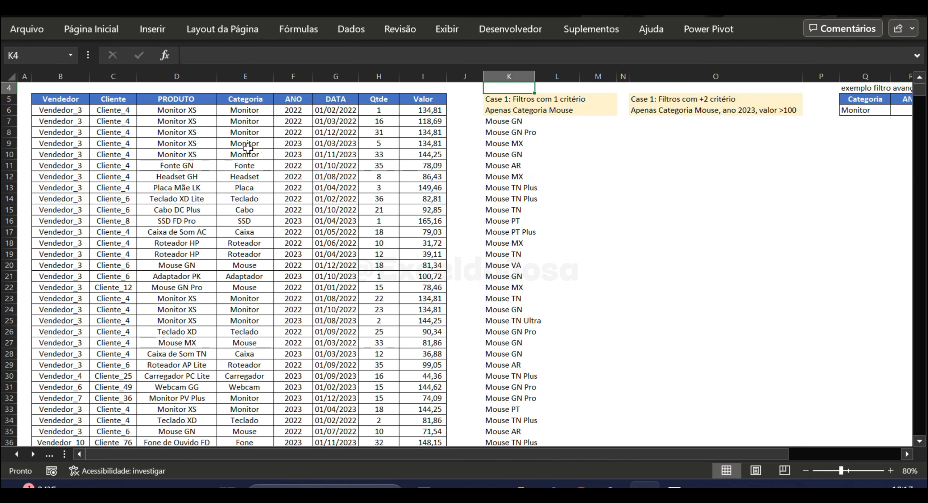
pyautogui.press('Down')
pyautogui.press('Down')
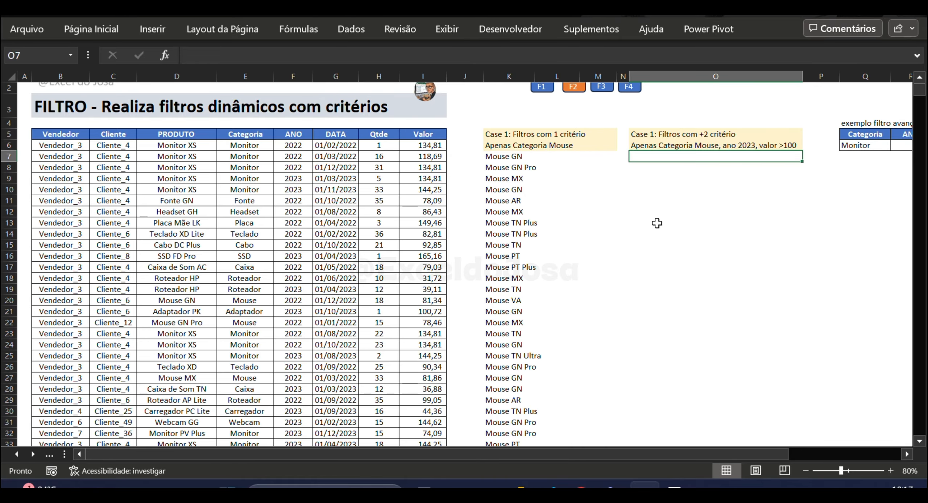
# - Start a FILTRO formula in O7 with the PRODUTO data column of tVendas as the array
pyautogui.write('=fil')
pyautogui.press('Tab')
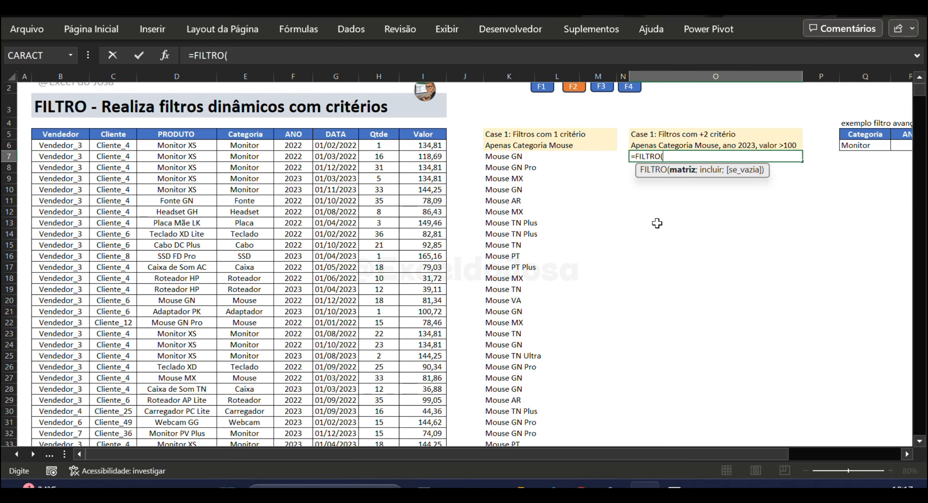
pyautogui.click(193, 144)
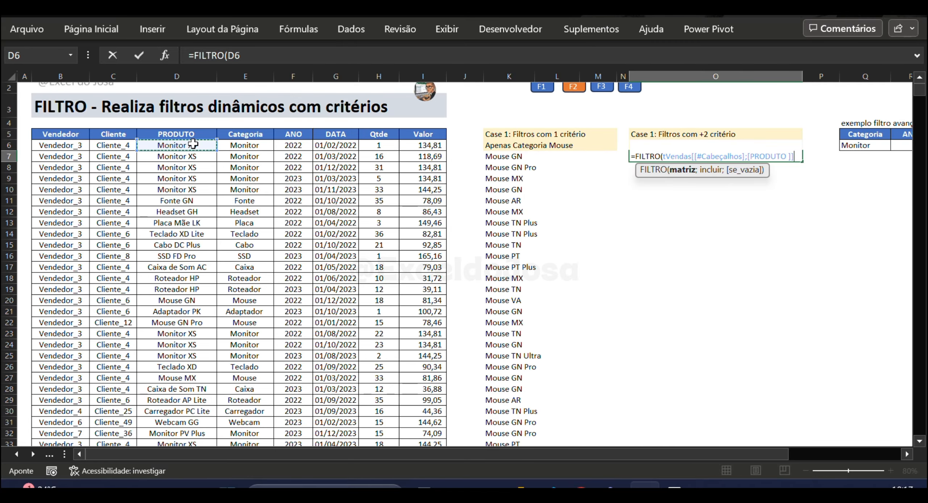
pyautogui.hotkey('ctrl', 'shift', 'Down')
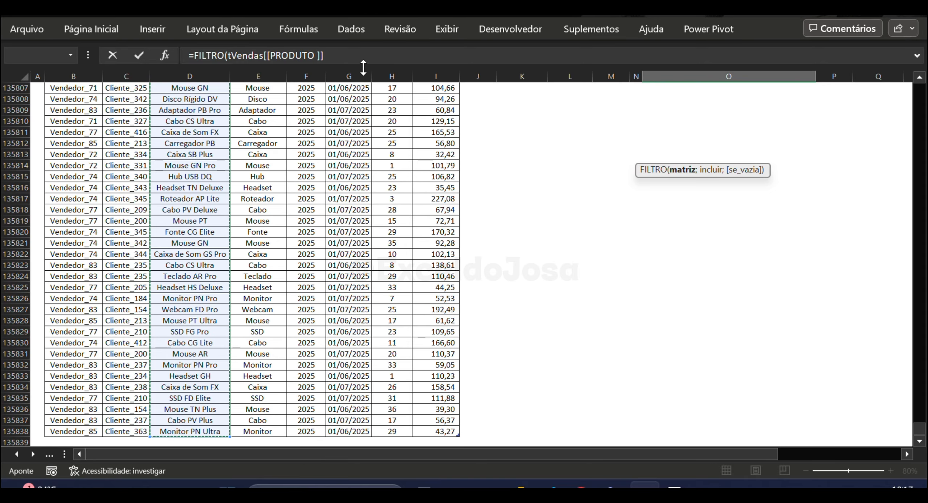
pyautogui.write(';')
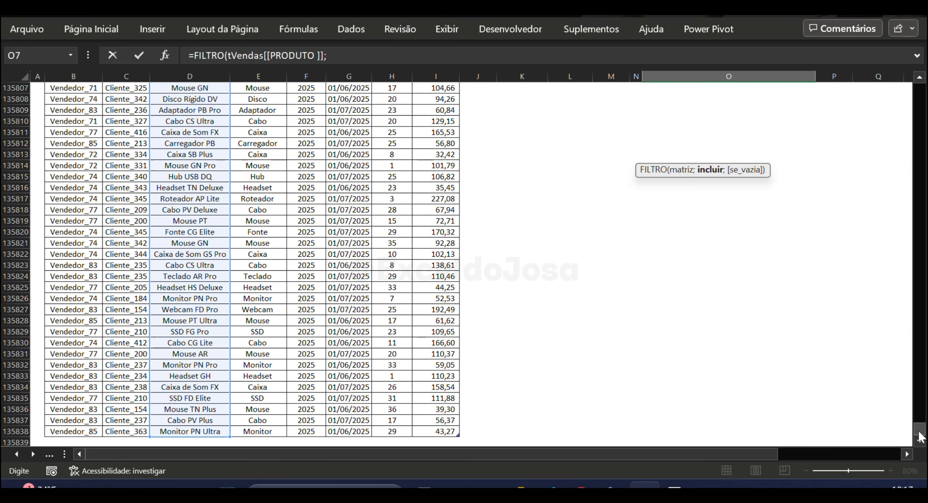
pyautogui.moveTo(918, 433); pyautogui.dragTo(919, 86)
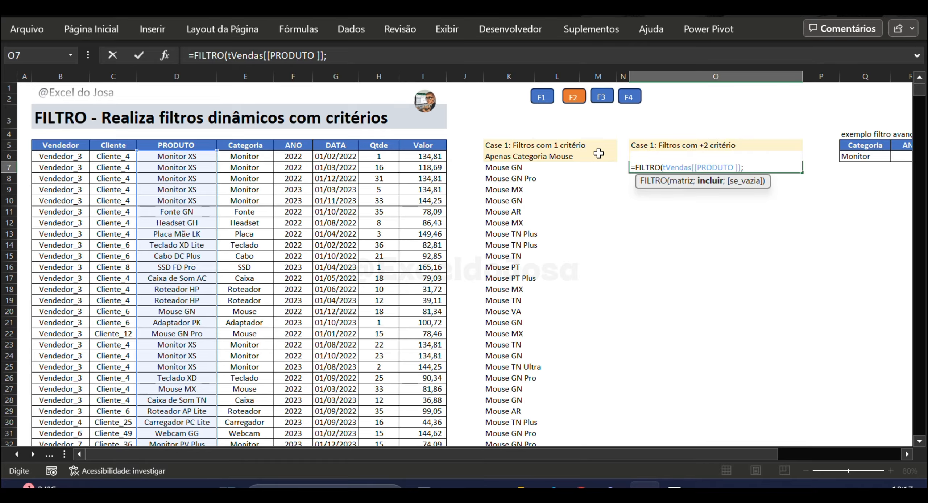
# - Lay out the include argument of the O7 formula as three multiplied empty criteria, ()*()*(), and place the cursor inside the first
pyautogui.write('()*(')
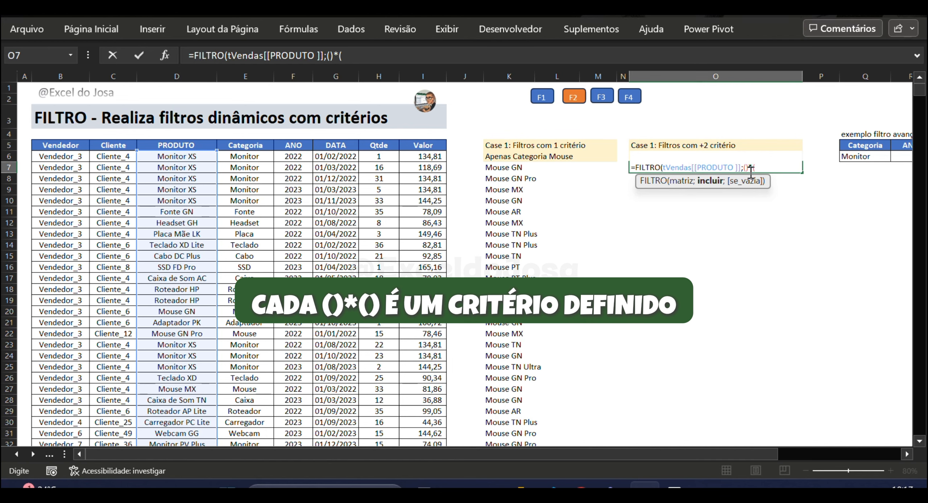
pyautogui.write(')*(')
pyautogui.click(746, 167)
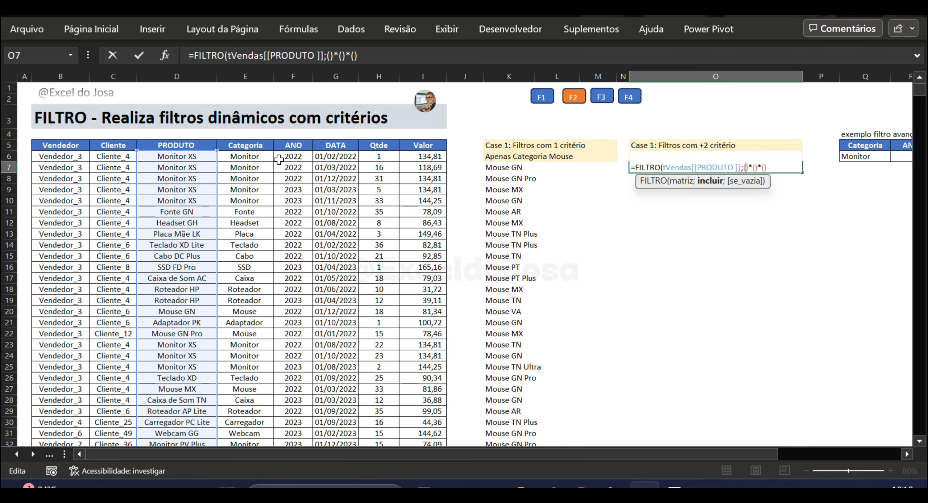
# - Fill the first criterion of the O7 FILTRO formula with tVendas[Categoria]="Mouse "
pyautogui.click(252, 156)
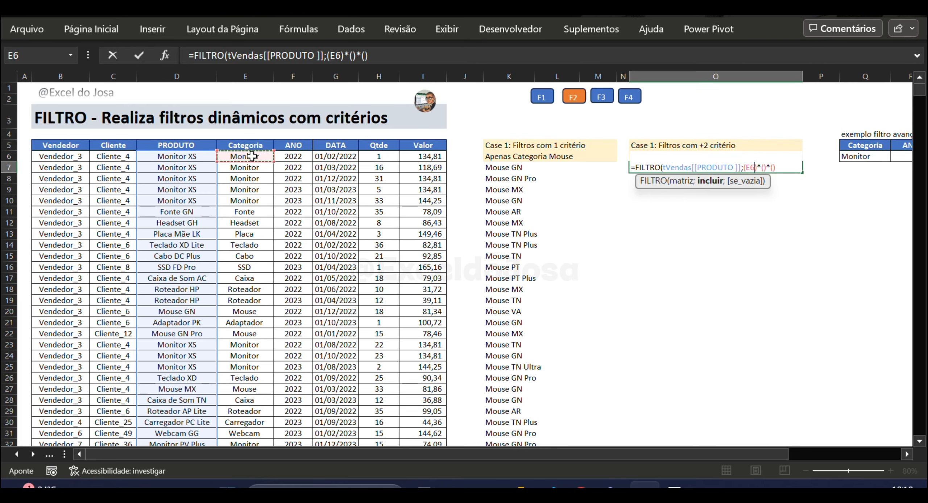
pyautogui.hotkey('ctrl', 'shift', 'Down')
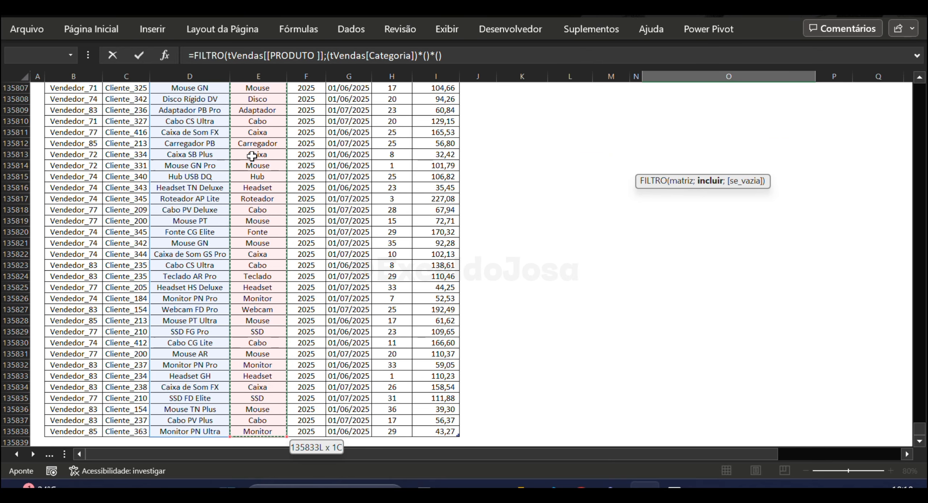
pyautogui.write('="')
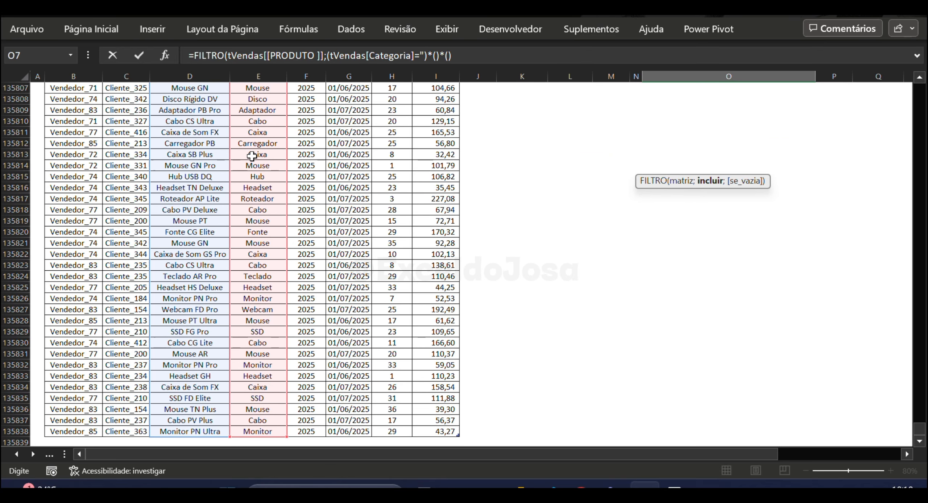
pyautogui.write('mouse "')
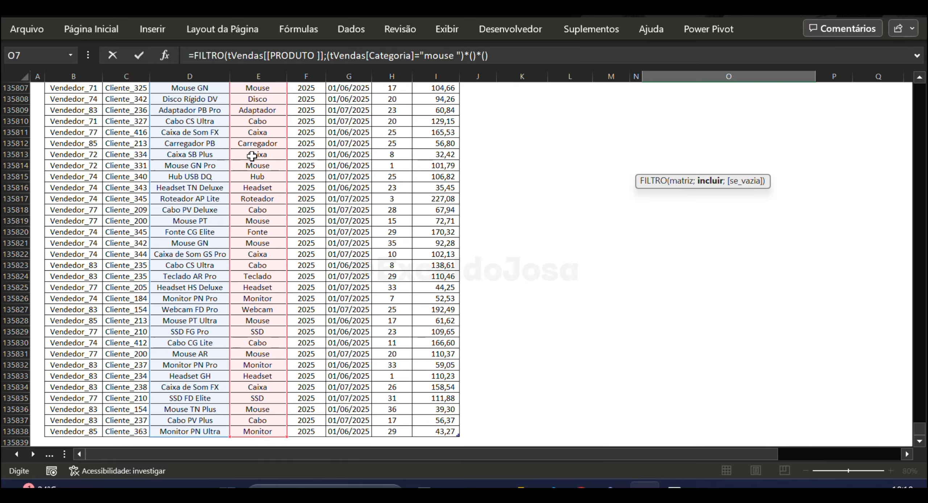
pyautogui.click(432, 56)
pyautogui.press('BackSpace')
pyautogui.write('M')
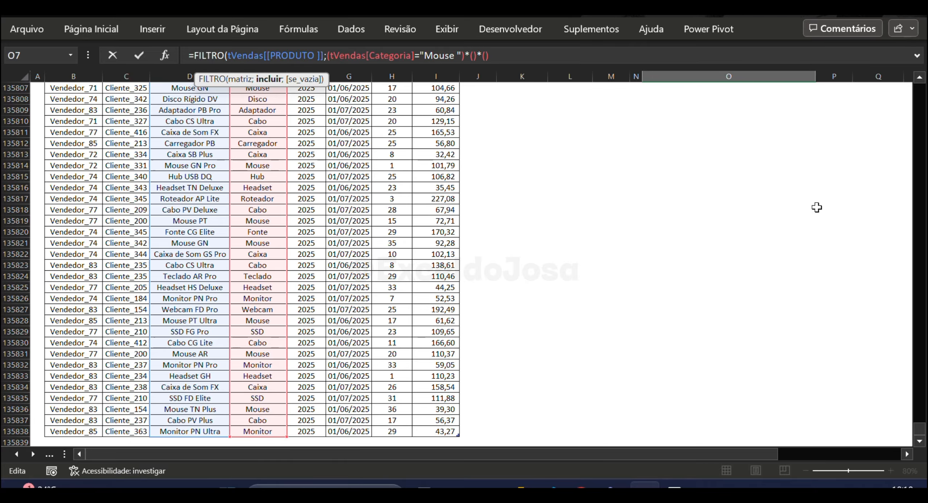
# - Break the O7 formula across lines so the PRODUTO array and each of the three multiplied criteria sit on their own line
pyautogui.moveTo(912, 433); pyautogui.dragTo(910, 85)
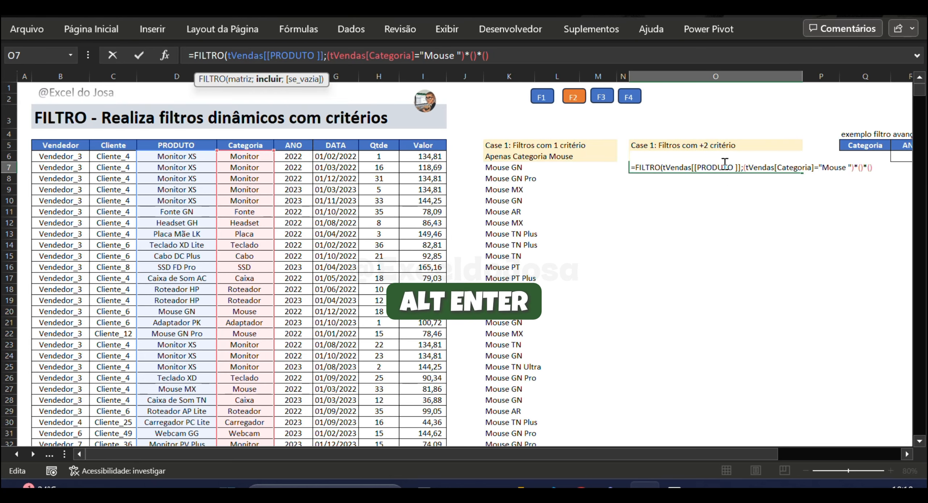
pyautogui.click(743, 167)
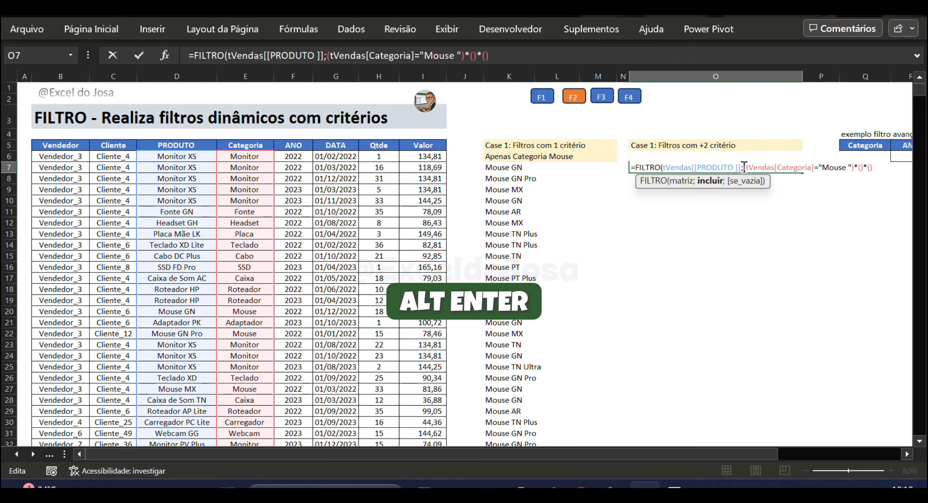
pyautogui.hotkey('alt', 'Return')
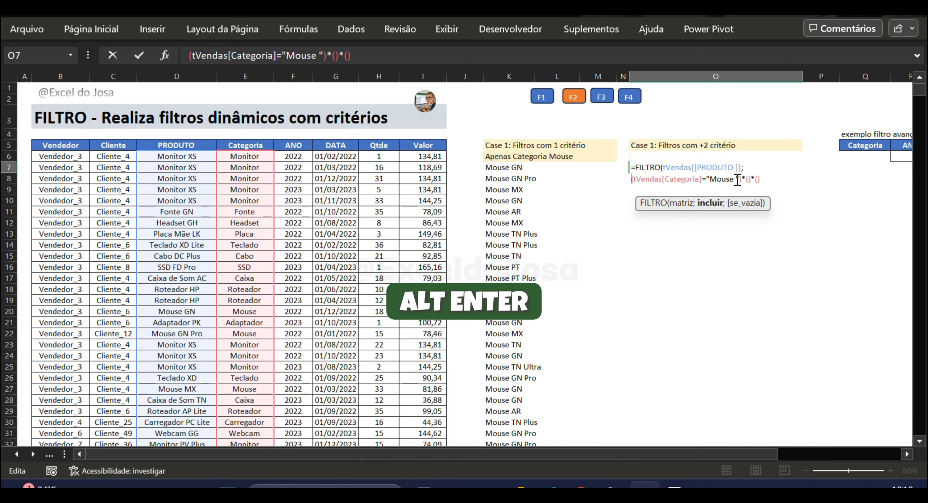
pyautogui.click(741, 179)
pyautogui.hotkey('alt', 'Return')
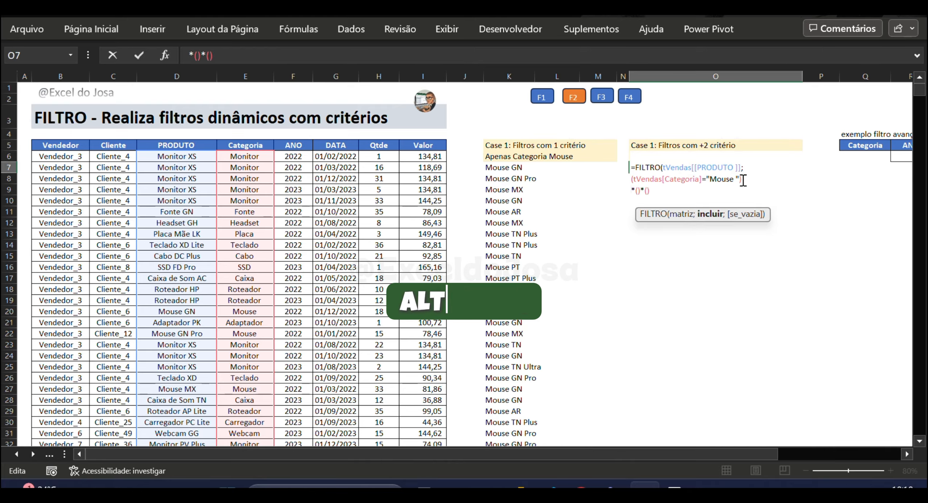
pyautogui.press('BackSpace')
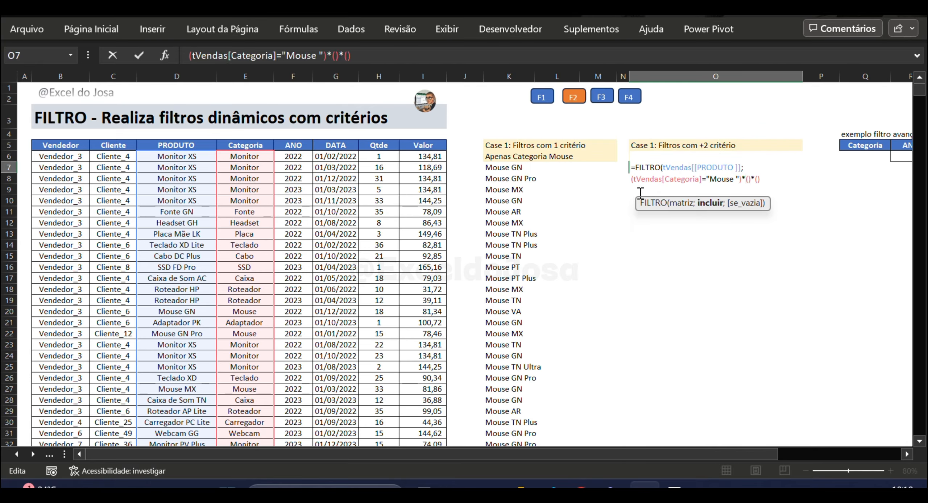
pyautogui.press('Right')
pyautogui.hotkey('alt', 'Return')
pyautogui.click(639, 189)
pyautogui.hotkey('alt', 'Return')
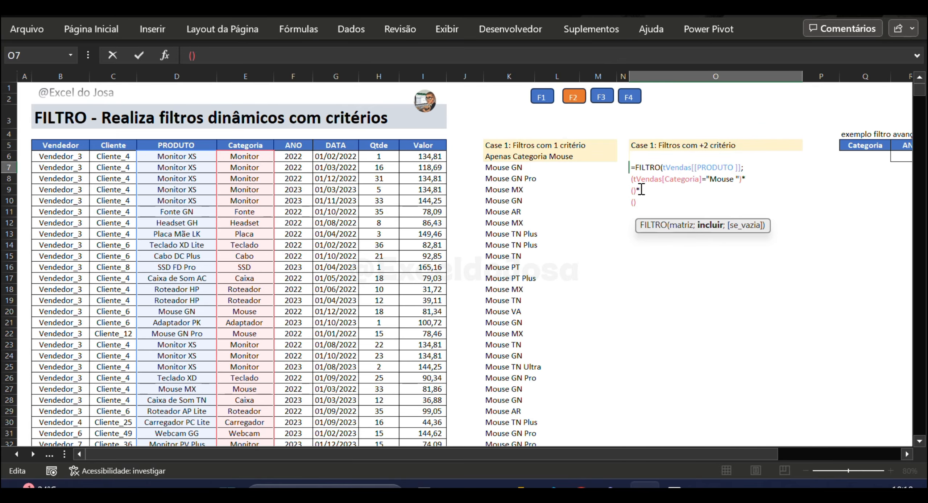
# - Fill the second criterion of the O7 formula with tVendas[ANO]=2023
pyautogui.click(633, 189)
pyautogui.click(291, 156)
pyautogui.hotkey('ctrl', 'shift', 'Down')
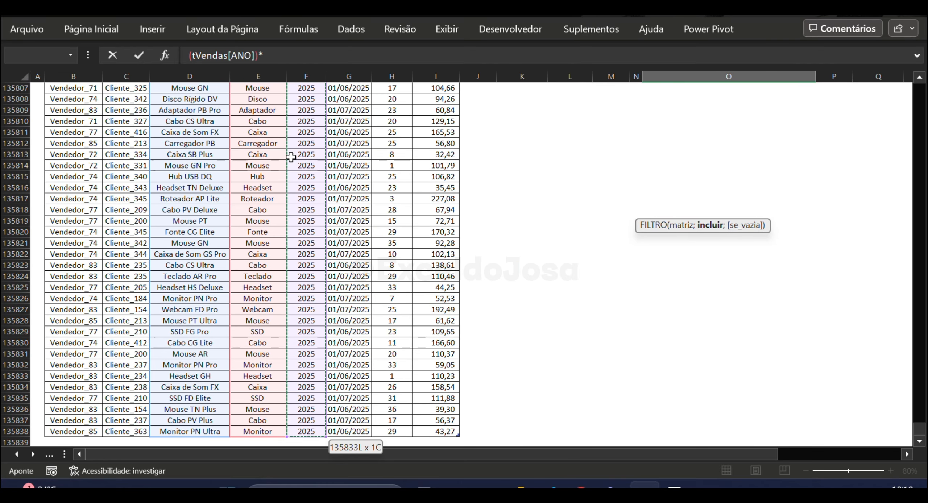
pyautogui.write('=2023')
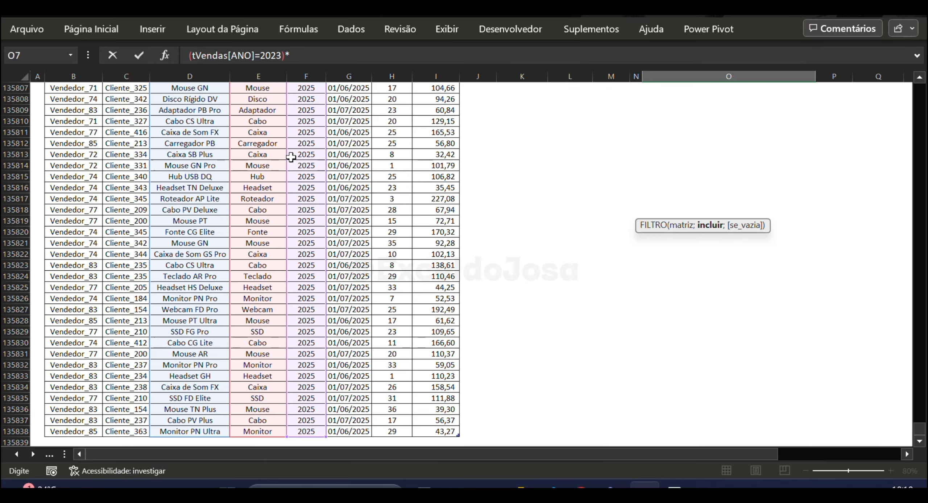
# - Fill the third criterion with tVendas[Valor]>100, close the FILTRO formula and enter it in O7
pyautogui.moveTo(919, 428); pyautogui.dragTo(923, 87)
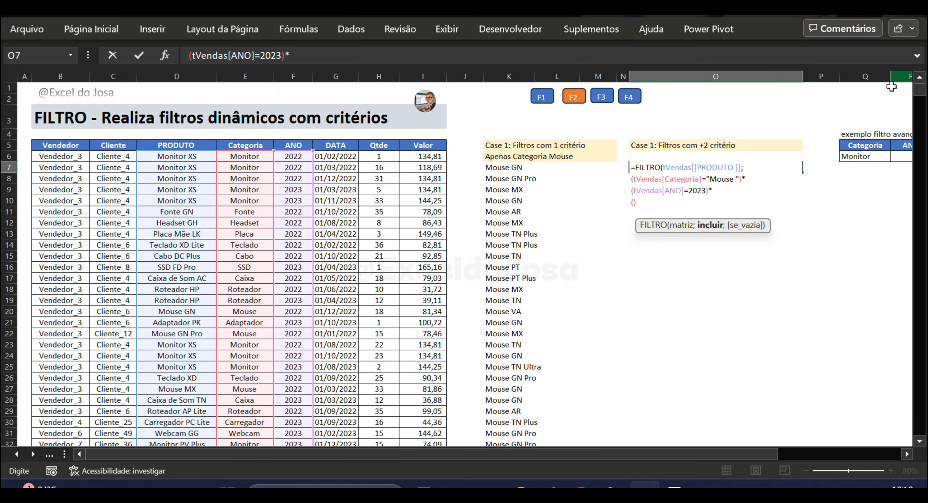
pyautogui.click(634, 202)
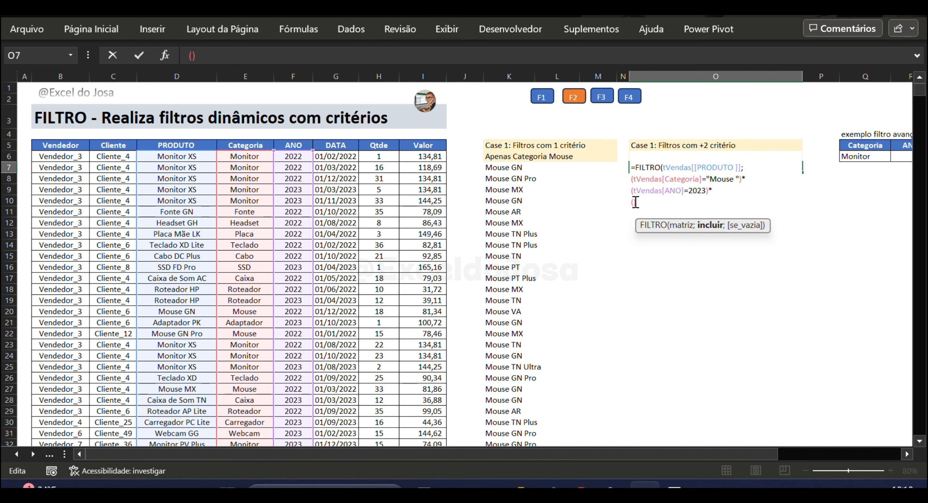
pyautogui.click(428, 156)
pyautogui.hotkey('ctrl', 'shift', 'Down')
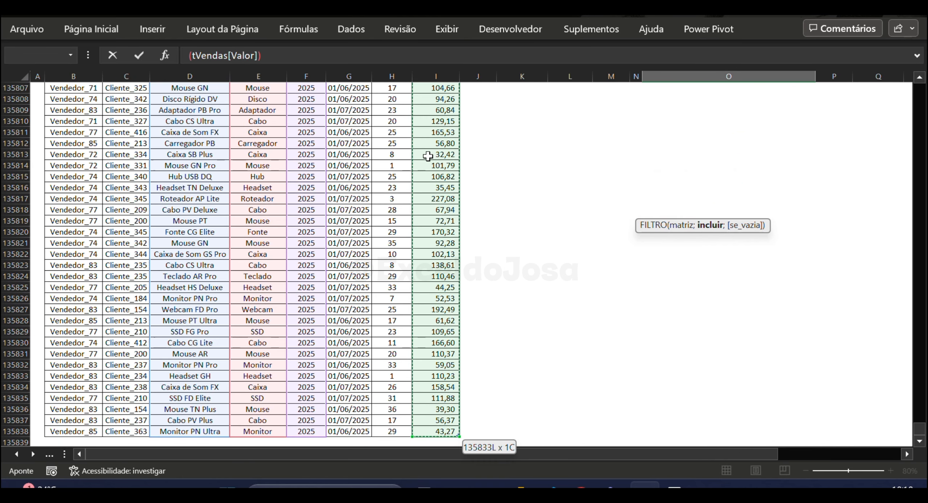
pyautogui.write('>100')
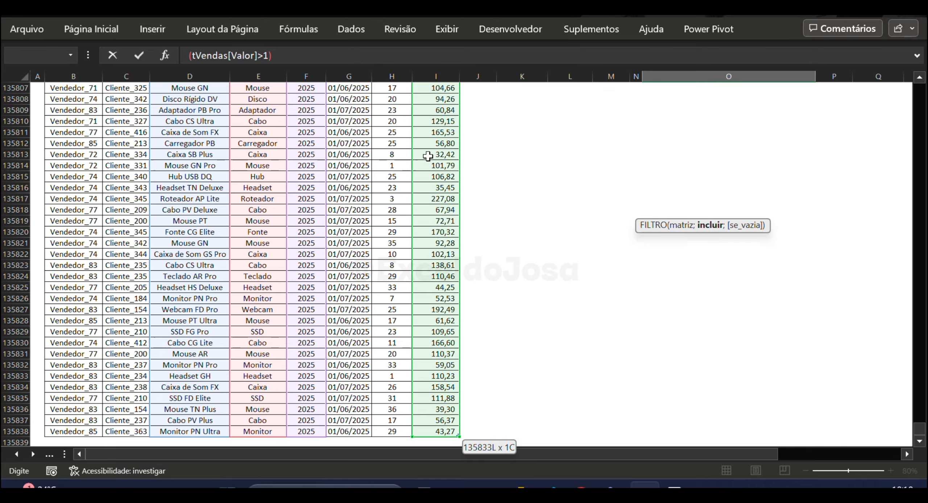
pyautogui.moveTo(919, 429); pyautogui.dragTo(918, 69)
pyautogui.click(715, 202)
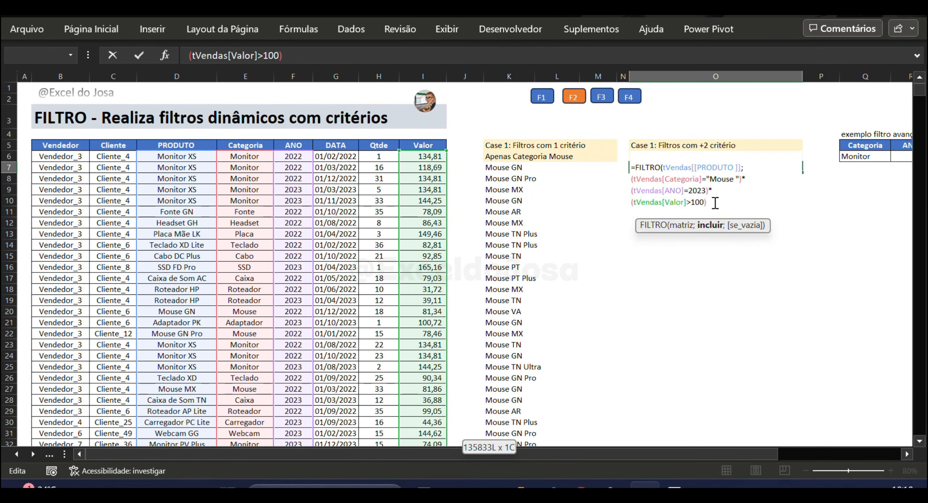
pyautogui.write(')')
pyautogui.hotkey('ctrl', 'Return')
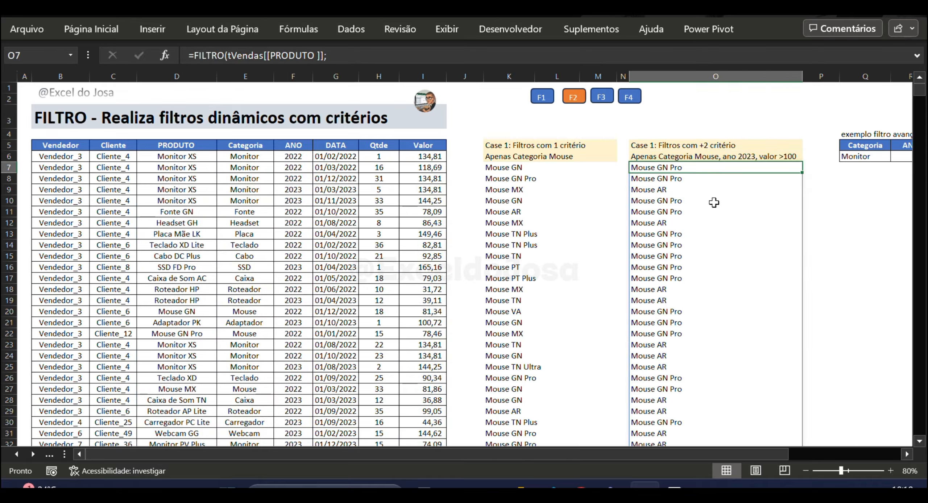
# - Check the O7 result against its criteria description in O6 and against the single-criterion list in K7
pyautogui.press('Up')
pyautogui.press('Down')
pyautogui.press('Up')
pyautogui.press('Down')
pyautogui.press('Up')
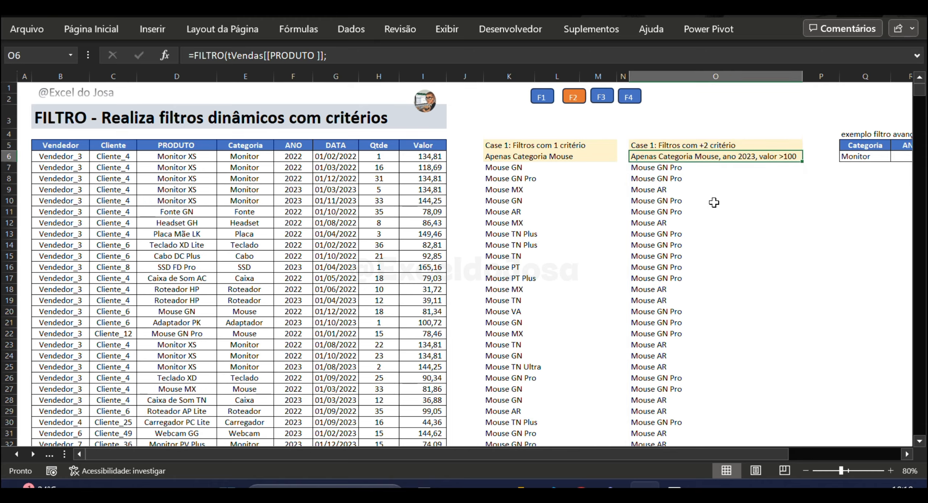
pyautogui.press('Down')
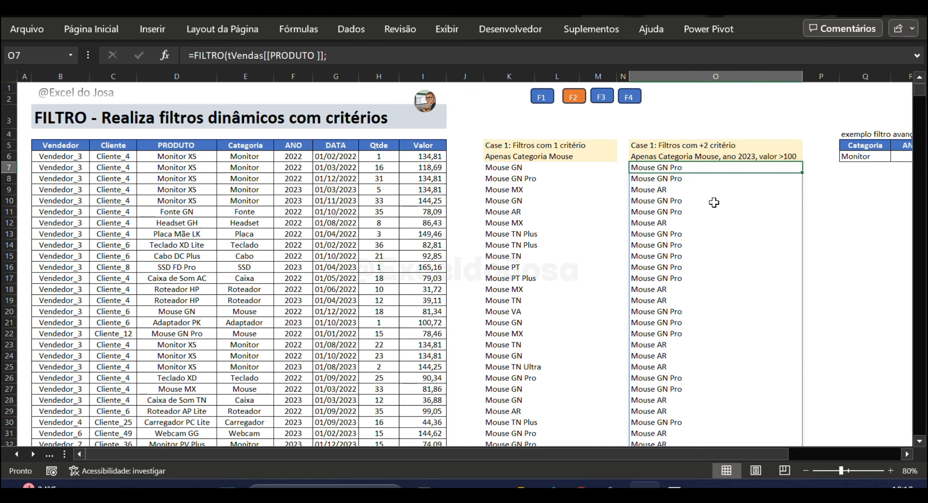
pyautogui.press('Up')
pyautogui.press('Down')
pyautogui.press('Left')
pyautogui.press('Left')
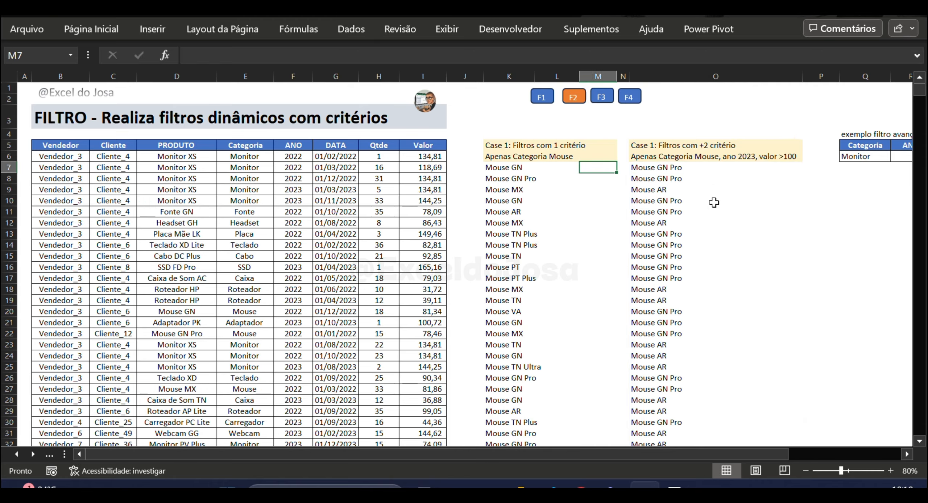
pyautogui.press('Left')
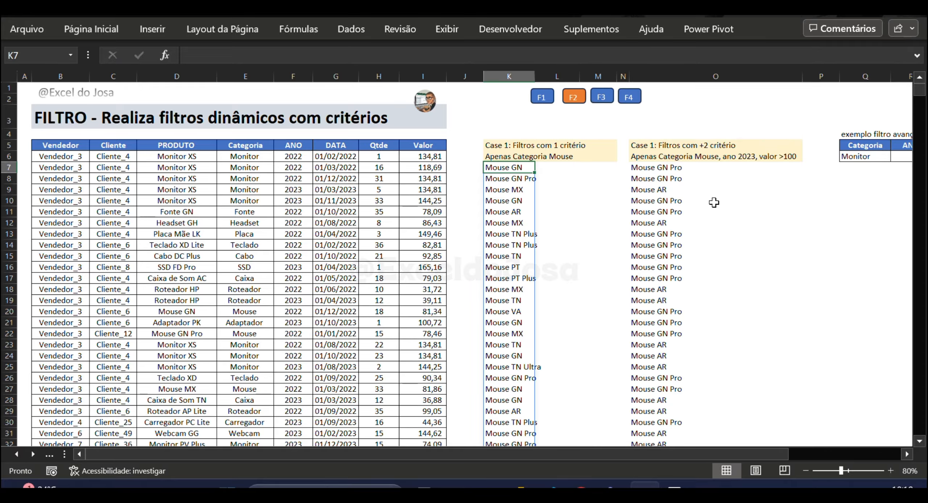
# - Examine how far down column O the multi-criteria product list spills, and return to its header
pyautogui.press('Right')
pyautogui.press('Right')
pyautogui.press('Right')
pyautogui.press('Right')
pyautogui.press('Down')
pyautogui.press('Down')
pyautogui.press('Down')
pyautogui.press('Down')
pyautogui.press('Down')
pyautogui.press('Down')
pyautogui.press('Down')
pyautogui.press('Down')
pyautogui.press('Down')
pyautogui.press('Down')
pyautogui.press('Down')
pyautogui.press('Down')
pyautogui.press('Down')
pyautogui.press('Down')
pyautogui.press('Down')
pyautogui.press('Down')
pyautogui.press('Down')
pyautogui.press('Down')
pyautogui.press('Down')
pyautogui.press('Down')
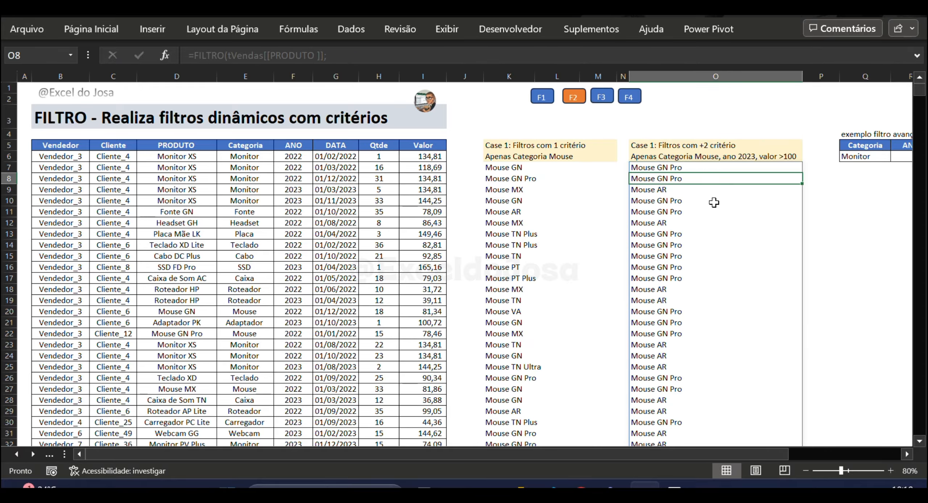
pyautogui.press('Down')
pyautogui.press('Down')
pyautogui.press('Down')
pyautogui.press('Down')
pyautogui.press('Down')
pyautogui.press('Down')
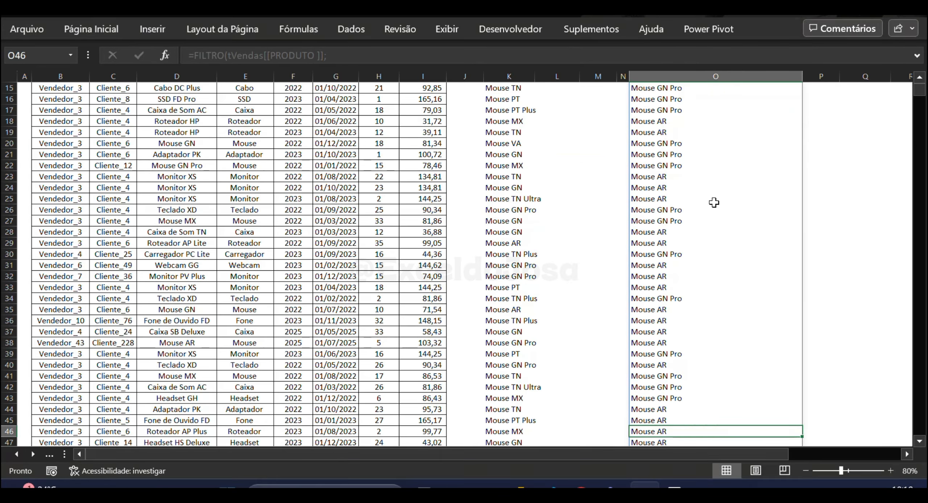
pyautogui.hotkey('ctrl', 'Up')
pyautogui.press('Up')
pyautogui.press('Down')
pyautogui.press('Down')
pyautogui.press('Down')
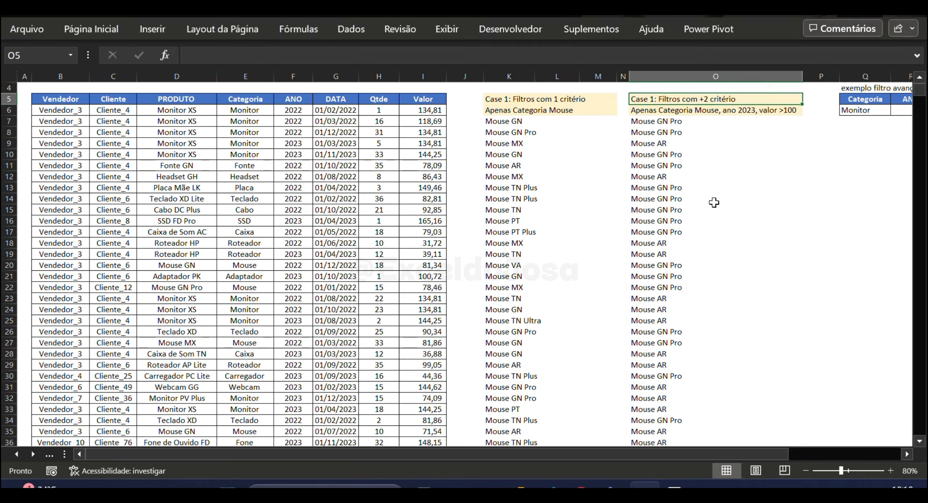
# - Find the Mouse GN sale in row 20 of the sales table and highlight its record from Vendedor to Valor
pyautogui.press('Left')
pyautogui.press('Left')
pyautogui.press('Left')
pyautogui.press('Left')
pyautogui.press('Left')
pyautogui.press('Left')
pyautogui.press('Left')
pyautogui.press('Left')
pyautogui.press('Left')
pyautogui.press('Down')
pyautogui.press('Down')
pyautogui.press('Down')
pyautogui.press('Down')
pyautogui.press('Down')
pyautogui.press('Down')
pyautogui.press('Down')
pyautogui.press('Down')
pyautogui.press('Down')
pyautogui.press('Down')
pyautogui.press('Down')
pyautogui.press('Down')
pyautogui.press('Down')
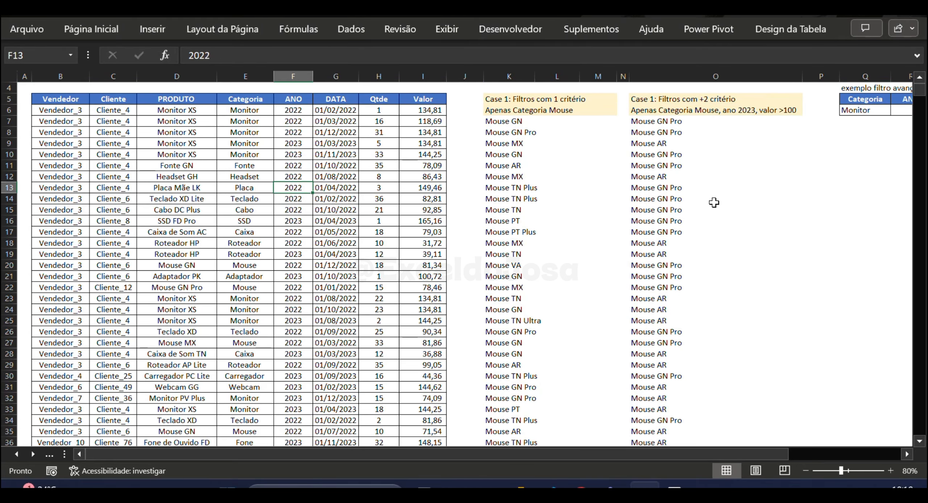
pyautogui.press('Left')
pyautogui.press('Left')
pyautogui.press('Left')
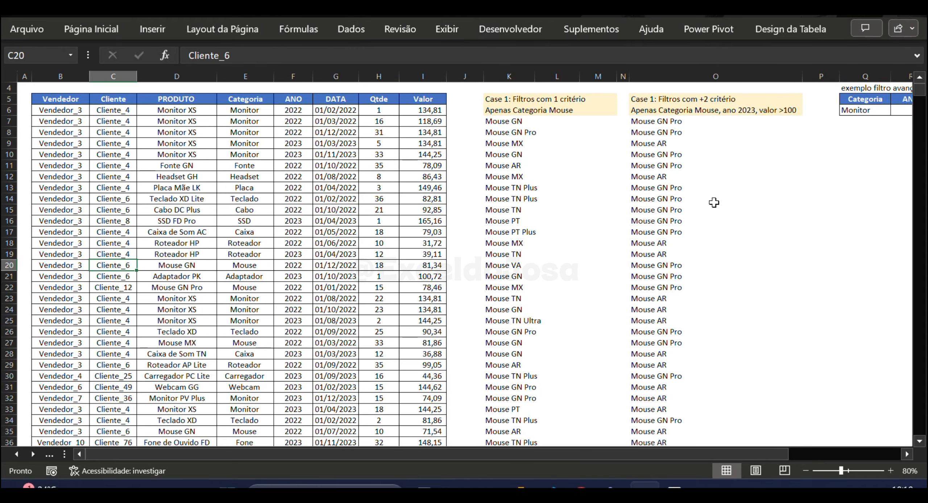
pyautogui.press('Right')
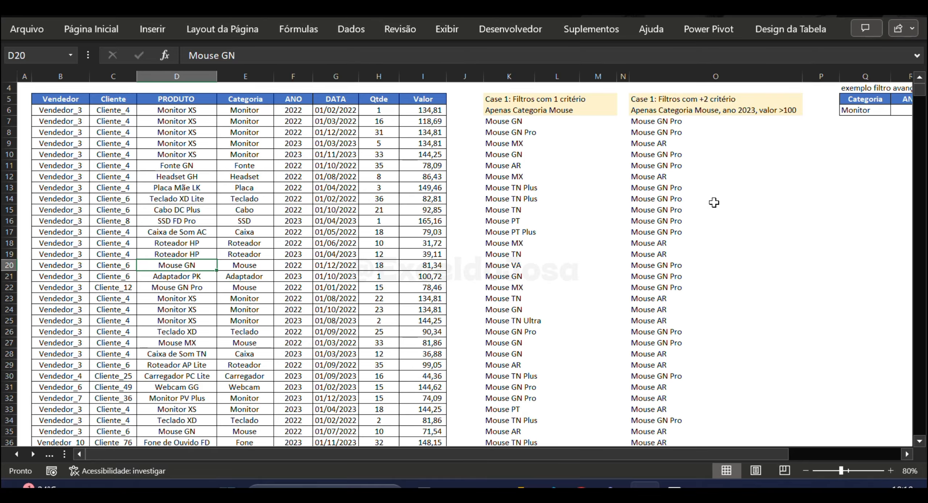
pyautogui.press('Left')
pyautogui.press('Left')
pyautogui.hotkey('shift', 'Right')
pyautogui.hotkey('shift', 'Right')
pyautogui.hotkey('shift', 'Right')
pyautogui.hotkey('shift', 'Right')
pyautogui.hotkey('shift', 'Right')
pyautogui.hotkey('shift', 'Right')
pyautogui.hotkey('shift', 'Right')
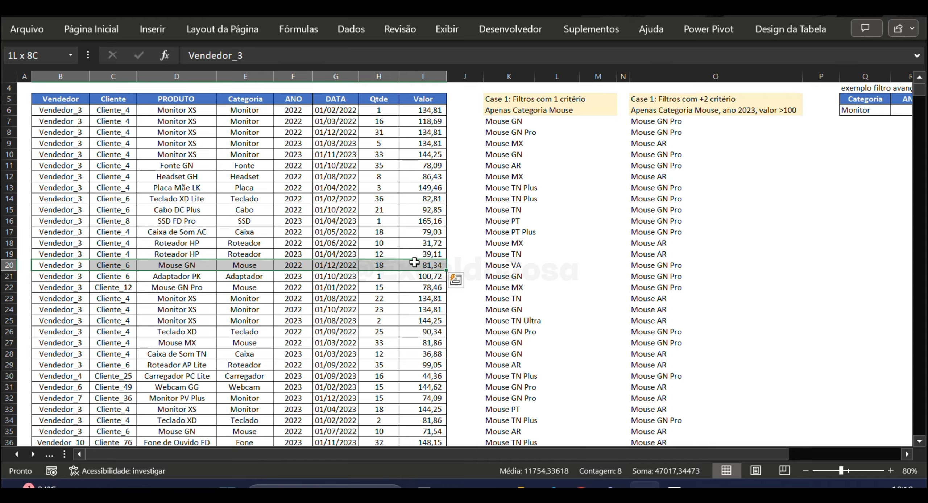
pyautogui.moveTo(414, 262); pyautogui.dragTo(414, 261)
# - Look over the filtered list in column O and the advanced filter example criteria beside it in Q5:S6
pyautogui.click(656, 188)
pyautogui.press('Up')
pyautogui.press('Up')
pyautogui.press('Up')
pyautogui.press('Up')
pyautogui.press('Up')
pyautogui.press('Up')
pyautogui.press('Up')
pyautogui.press('Up')
pyautogui.press('Up')
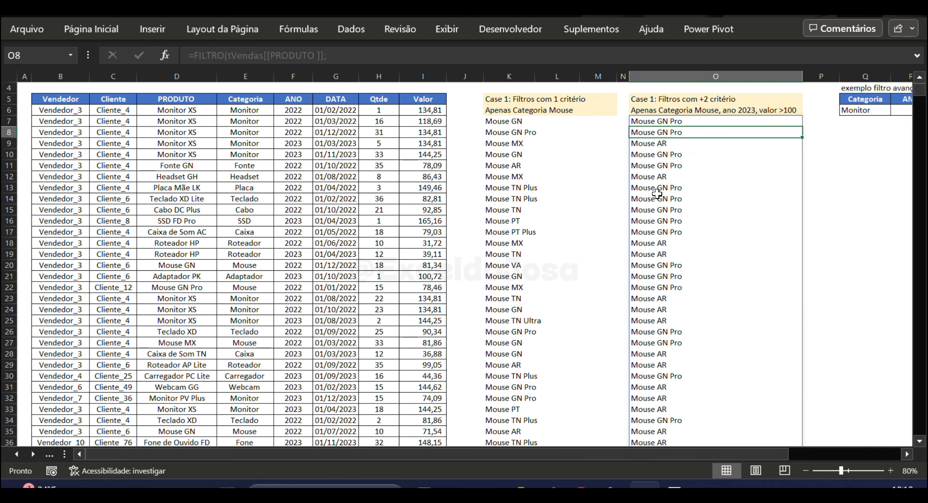
pyautogui.press('Right')
pyautogui.press('Right')
pyautogui.press('Right')
pyautogui.press('Up')
pyautogui.press('Up')
pyautogui.press('Up')
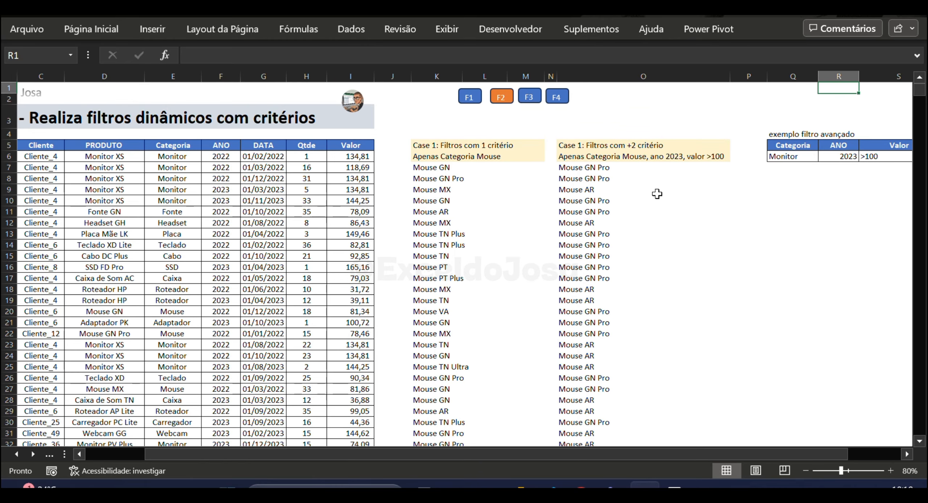
pyautogui.click(278, 190)
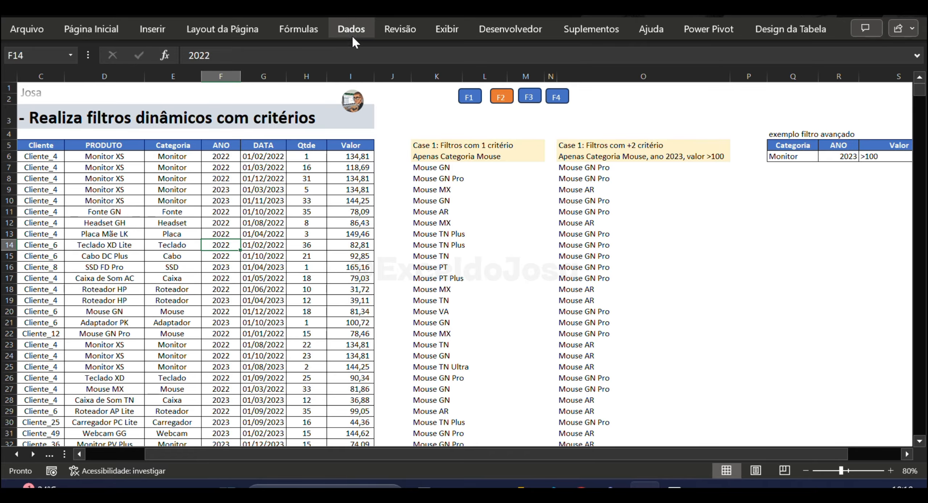
pyautogui.click(353, 35)
pyautogui.click(518, 82)
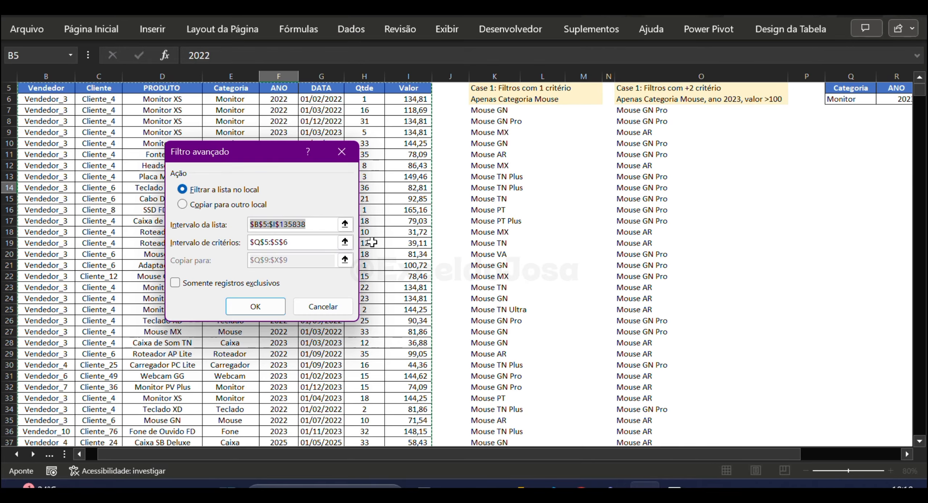
pyautogui.click(345, 242)
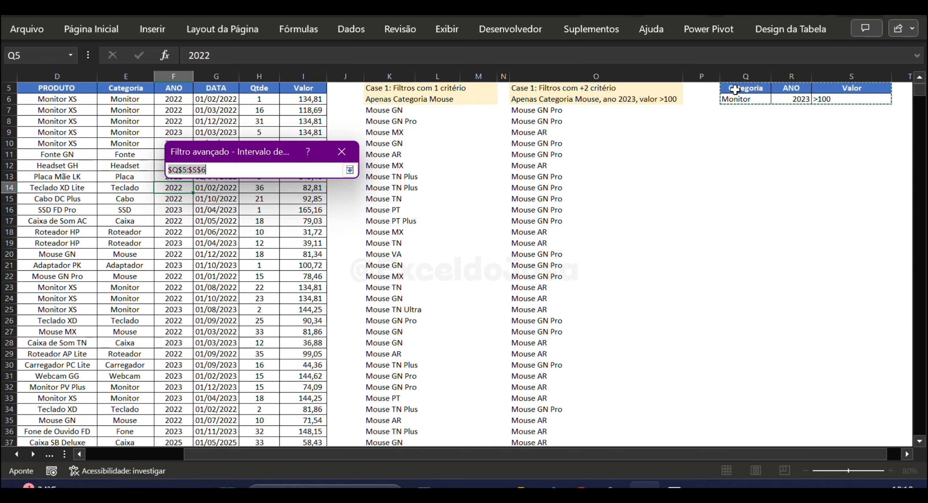
pyautogui.moveTo(734, 89); pyautogui.dragTo(894, 102)
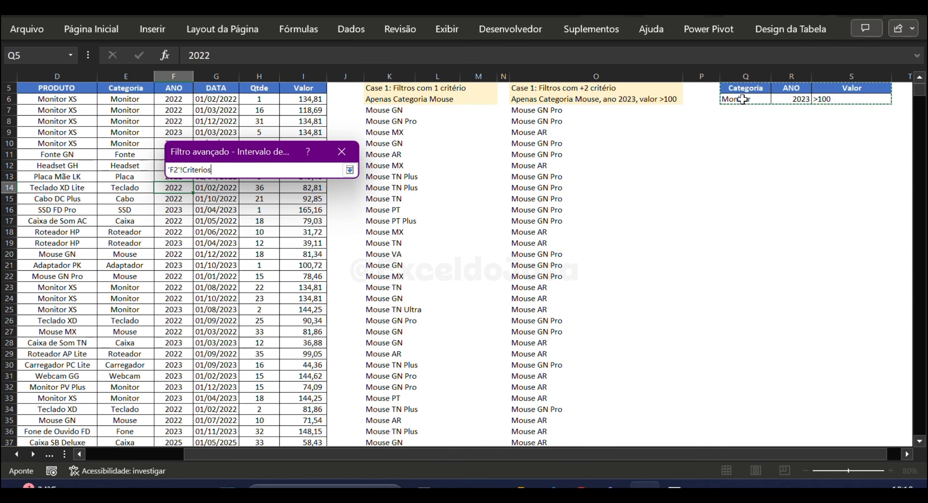
pyautogui.press('Escape')
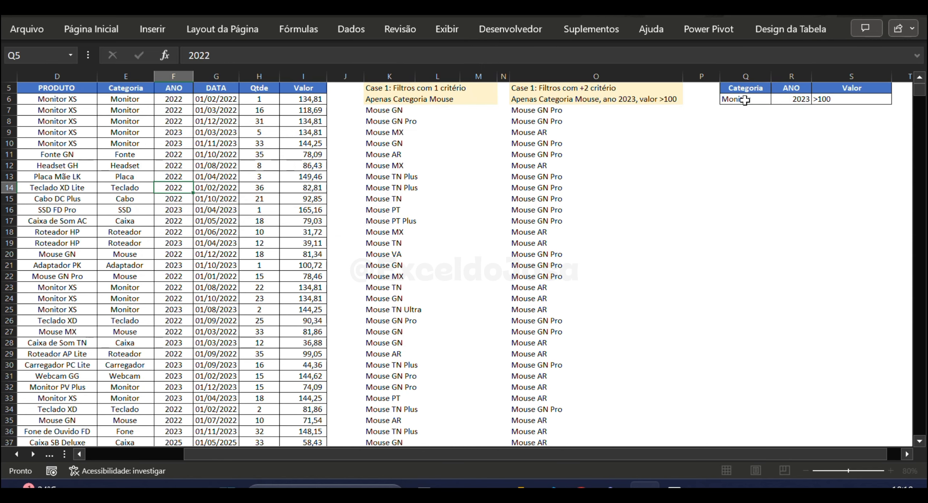
# - Set the Categoria criterion of the advanced filter example in Q6 to Mouse
pyautogui.click(744, 100)
pyautogui.write('Mouse')
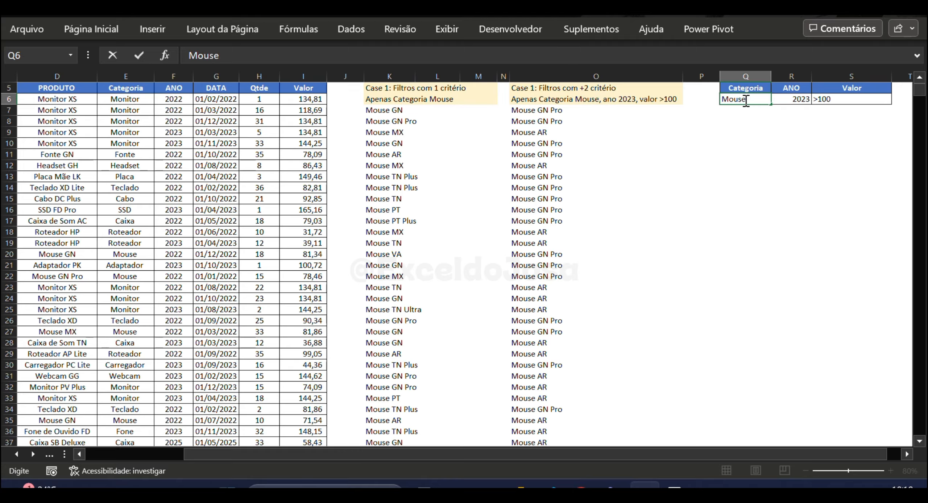
pyautogui.press('Return')
# - Run an Advanced Filter on the sales table with criteria range Q5:S6, copying the matching records to Q9:X9
pyautogui.click(259, 187)
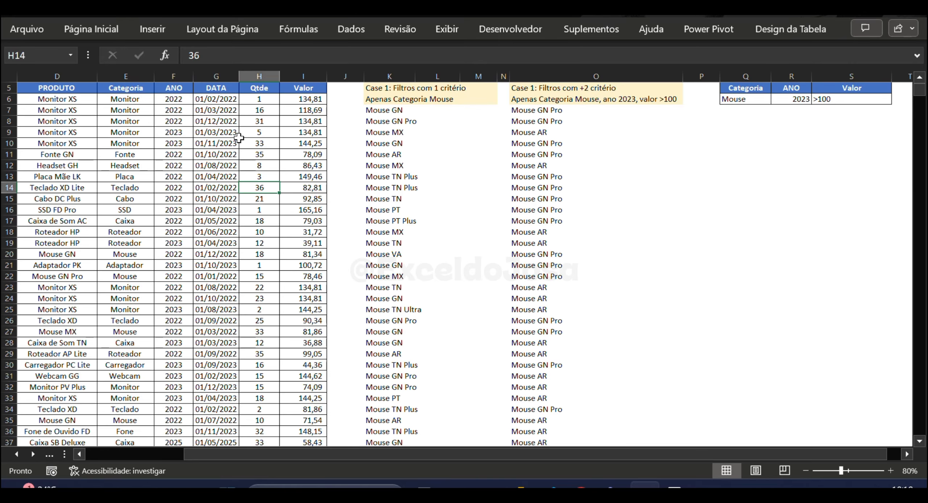
pyautogui.click(350, 29)
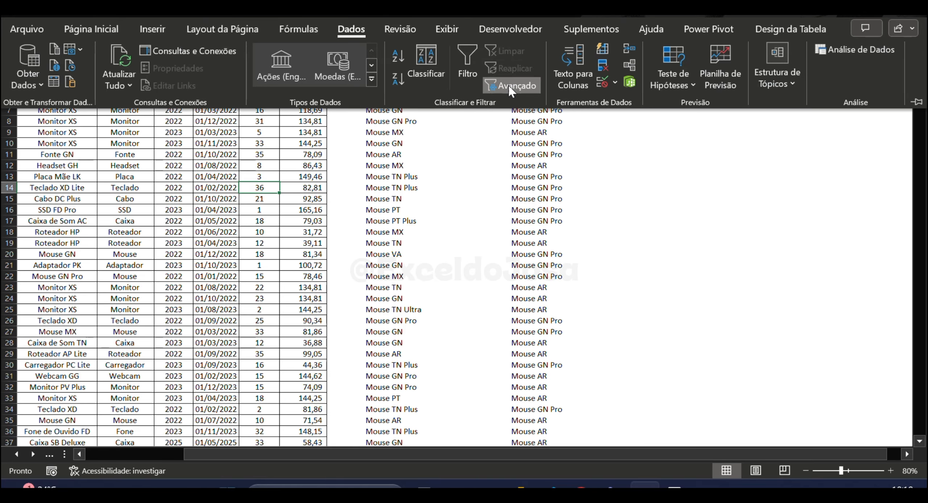
pyautogui.click(471, 94)
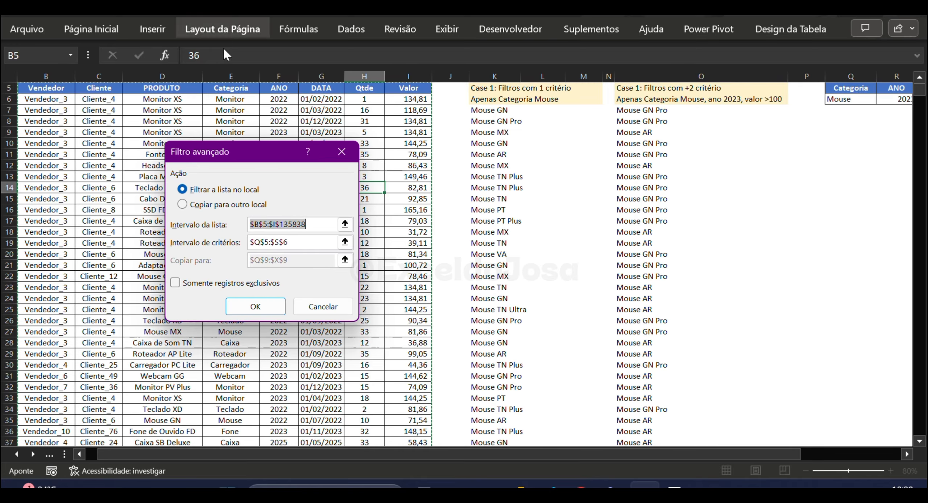
pyautogui.click(344, 242)
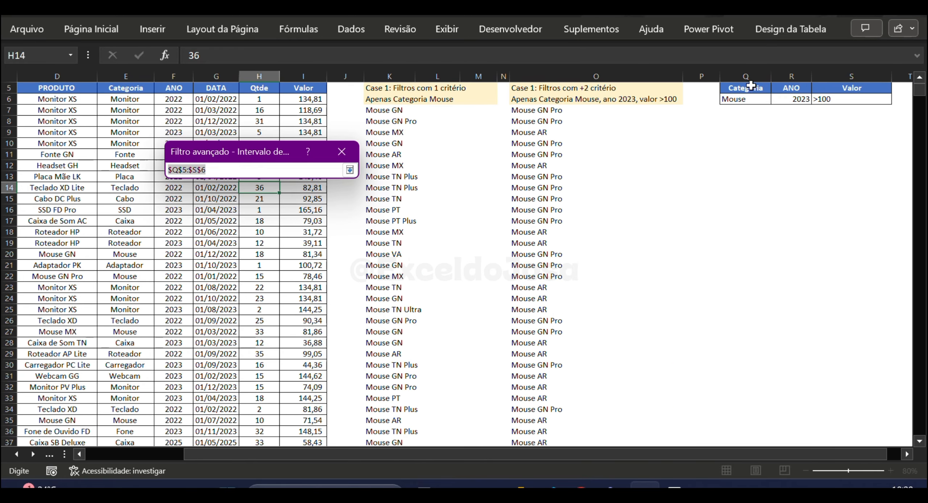
pyautogui.moveTo(746, 88); pyautogui.dragTo(850, 96)
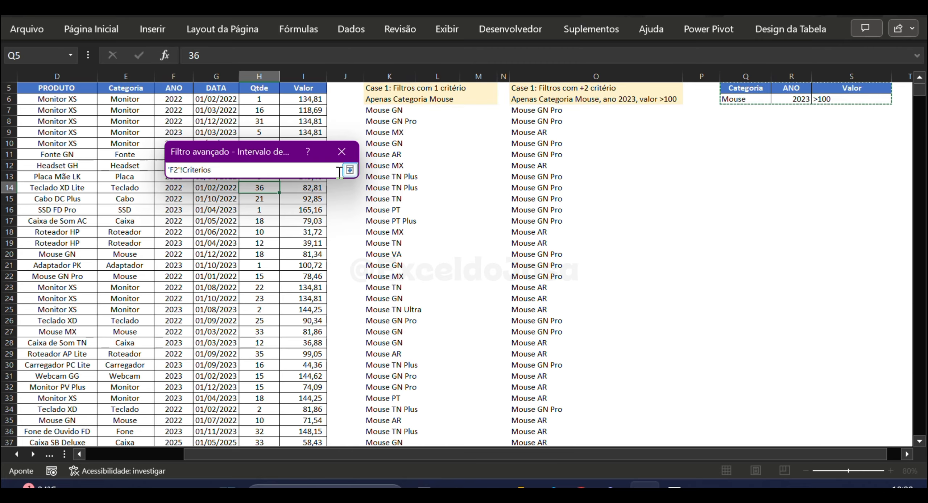
pyautogui.click(350, 170)
pyautogui.click(184, 204)
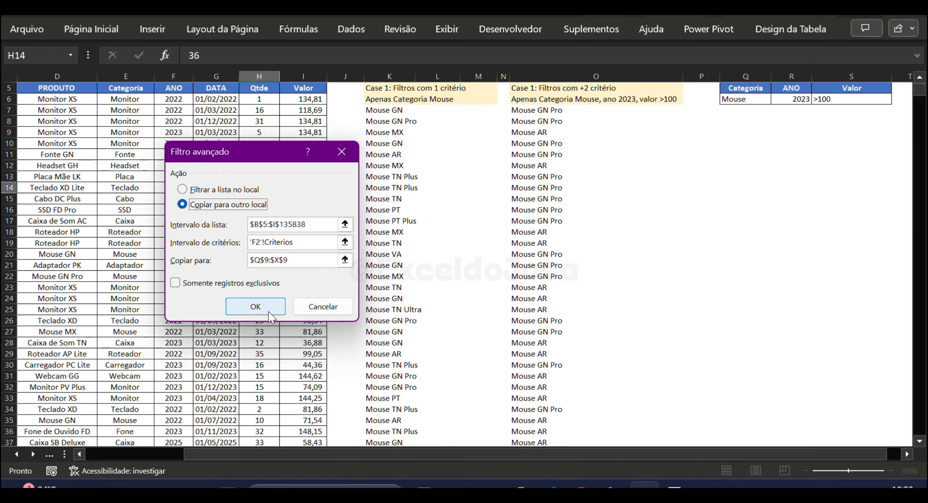
pyautogui.click(254, 306)
# - Look across the first extracted record in row 10
pyautogui.click(752, 143)
pyautogui.press('Right')
pyautogui.press('Right')
pyautogui.press('Right')
pyautogui.press('Right')
pyautogui.press('Right')
pyautogui.press('Right')
pyautogui.press('Right')
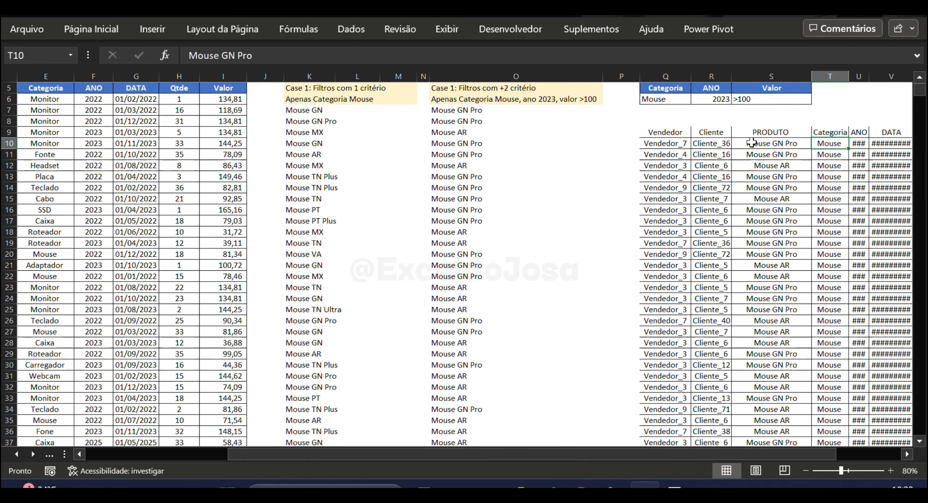
# - Select the extracted records from the Q9 header row down and autofit their column widths
pyautogui.press('Up')
pyautogui.press('Left')
pyautogui.press('Left')
pyautogui.press('Left')
pyautogui.press('Left')
pyautogui.press('Left')
pyautogui.press('Left')
pyautogui.press('Left')
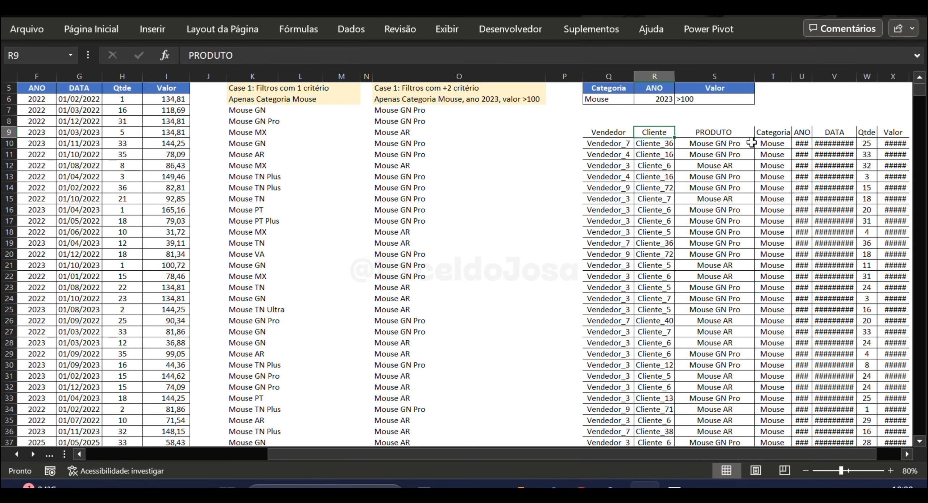
pyautogui.hotkey('ctrl', 'shift', 'Right')
pyautogui.hotkey('ctrl', 'shift', 'Down')
pyautogui.press('alt')
pyautogui.press('c')
pyautogui.press('o')
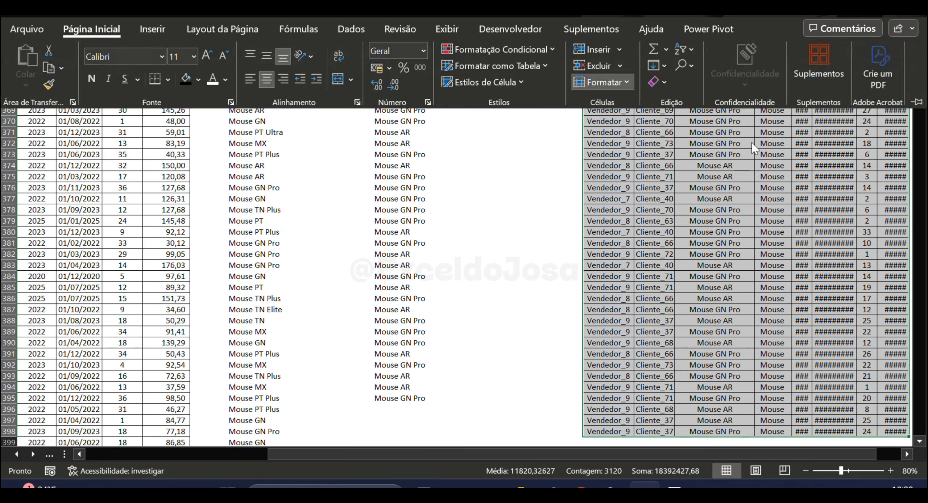
pyautogui.press('t')
# - Check the extracted headers and values from Vendedor to Valor against the Mouse, 2023 and >100 criteria
pyautogui.press('Right')
pyautogui.press('Right')
pyautogui.press('Right')
pyautogui.press('Right')
pyautogui.press('Right')
pyautogui.press('Right')
pyautogui.press('Right')
pyautogui.press('Down')
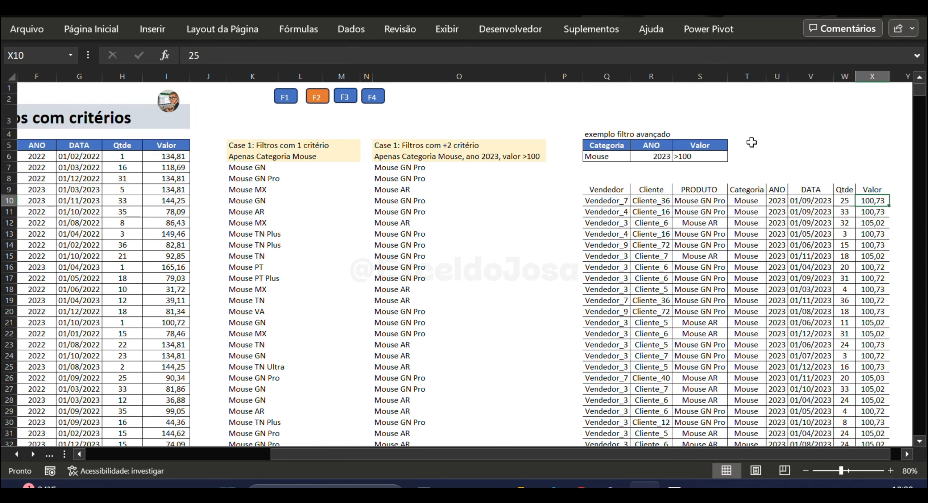
pyautogui.click(751, 142)
# - Examine the multi-criteria FILTRO formula in O7, its spilled product list and the source columns it references
pyautogui.click(406, 169)
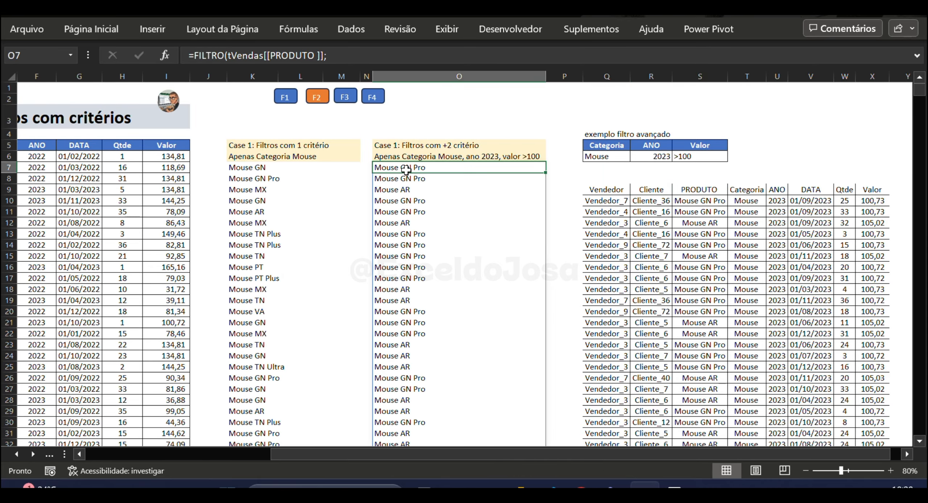
pyautogui.moveTo(406, 170); pyautogui.dragTo(410, 389)
pyautogui.doubleClick(395, 170)
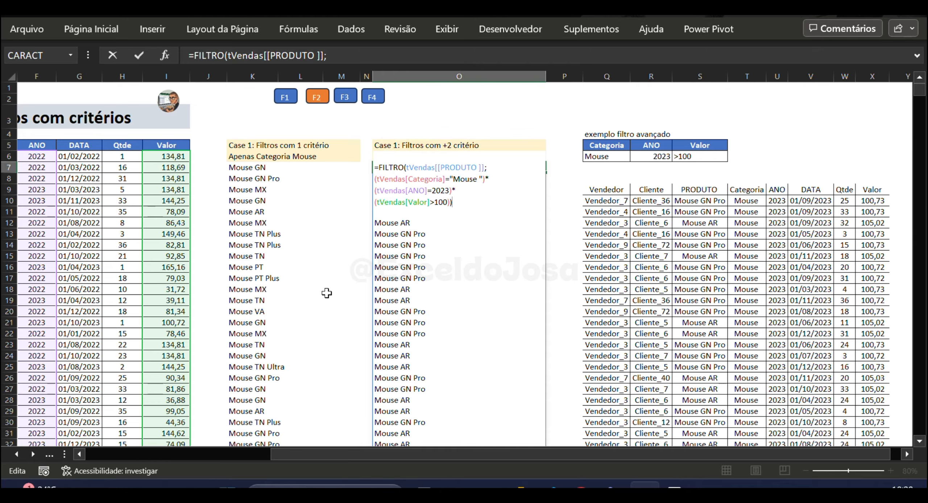
pyautogui.hotkey('ctrl', 'Return')
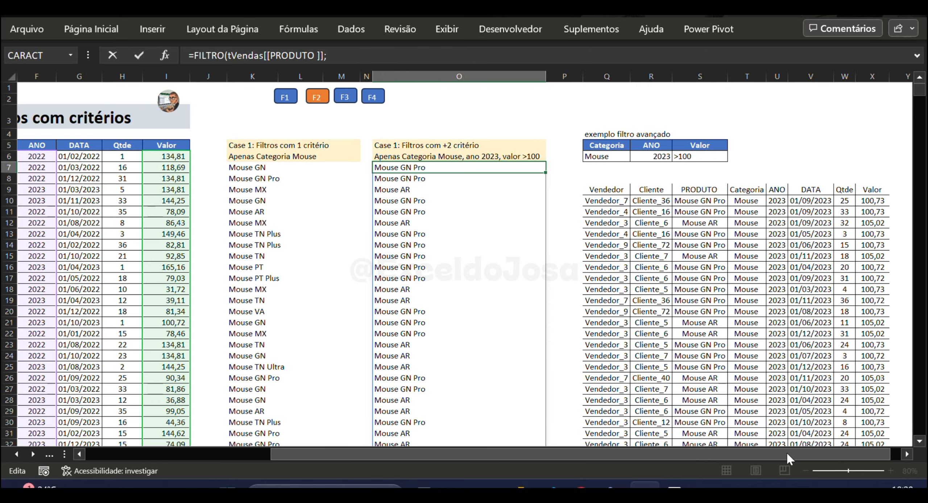
pyautogui.moveTo(787, 453); pyautogui.dragTo(574, 453)
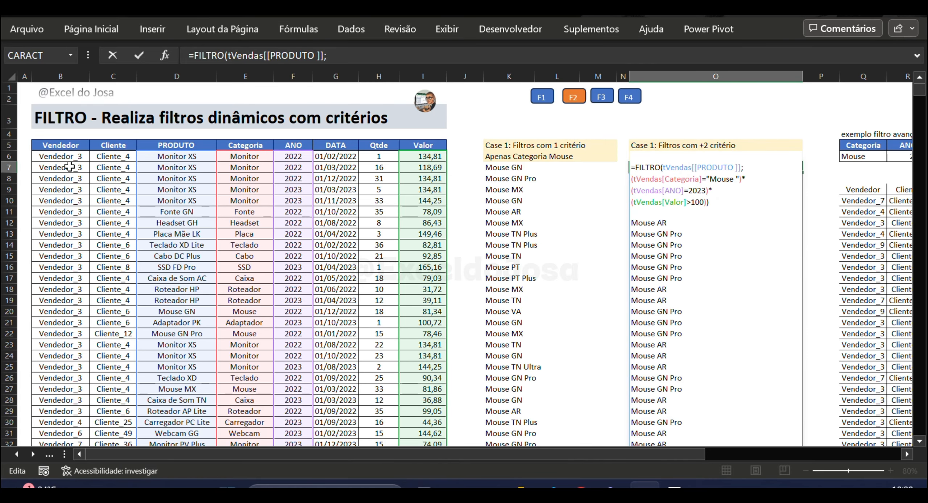
pyautogui.click(864, 168)
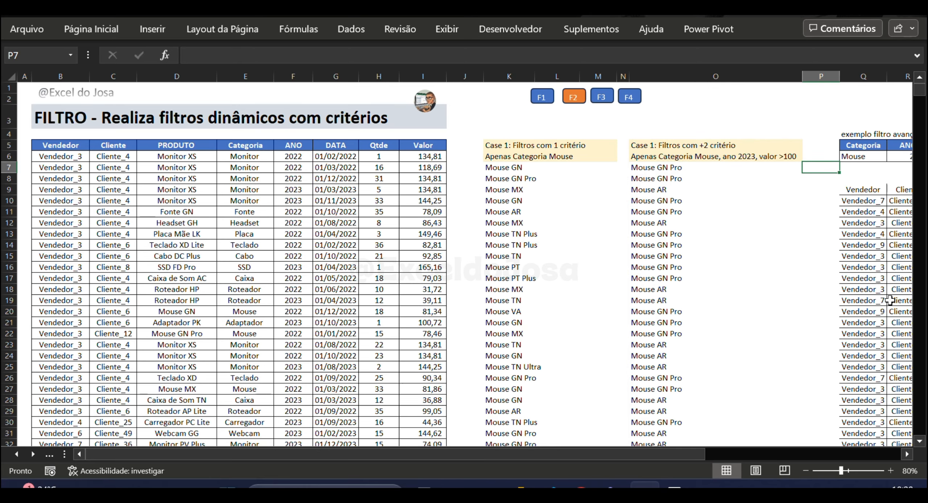
# - Look over the Advanced Filter output in columns Q to X beside the FILTRO list
pyautogui.press('Right')
pyautogui.press('Right')
pyautogui.press('Right')
pyautogui.press('Right')
pyautogui.press('Right')
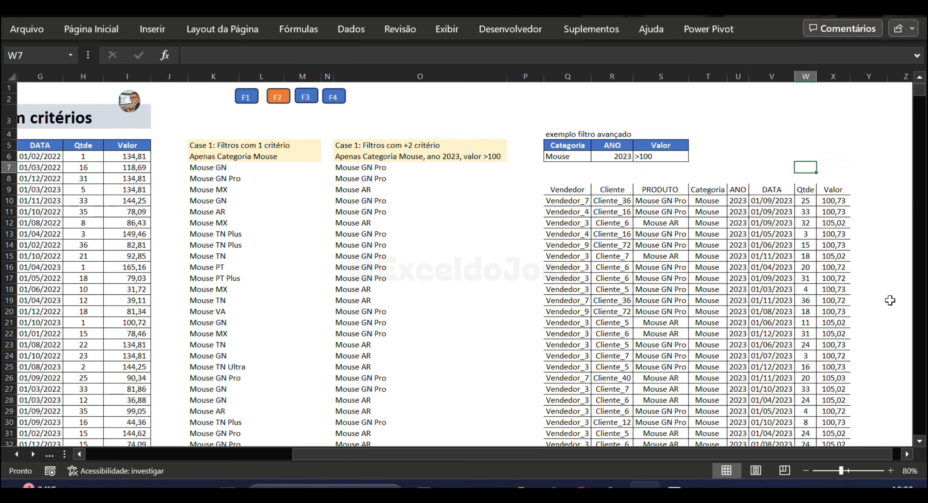
pyautogui.press('Left')
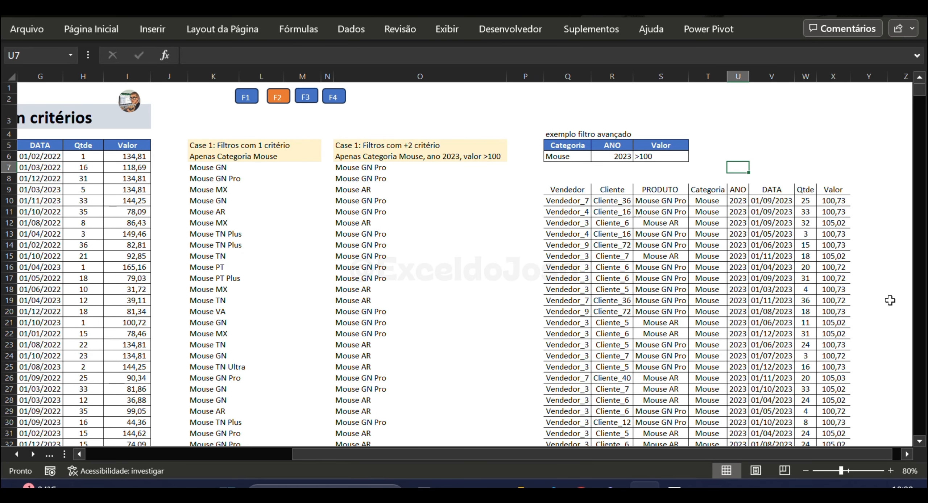
# - Open the ÚNICO example sheet F3 and look over its sales table from Vendedor to PRODUTO
pyautogui.click(305, 97)
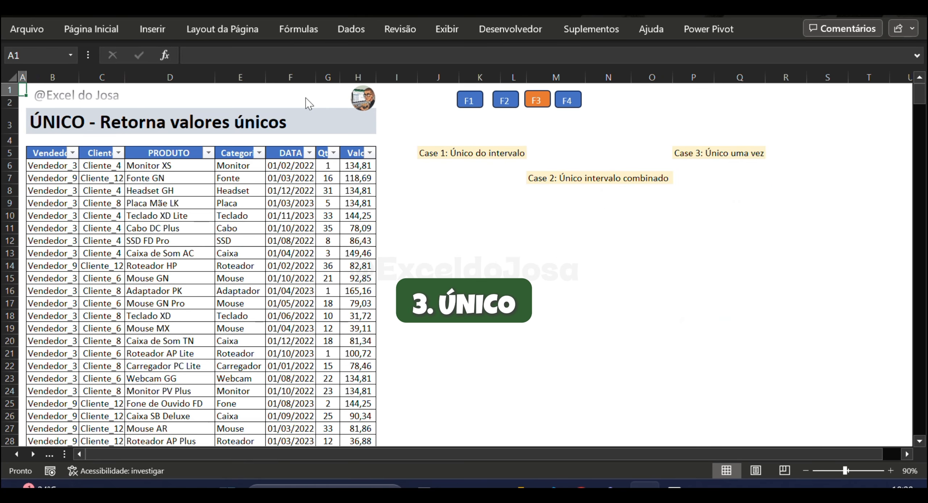
pyautogui.click(457, 274)
pyautogui.press('Left')
pyautogui.press('Left')
pyautogui.hotkey('ctrl', 'Left')
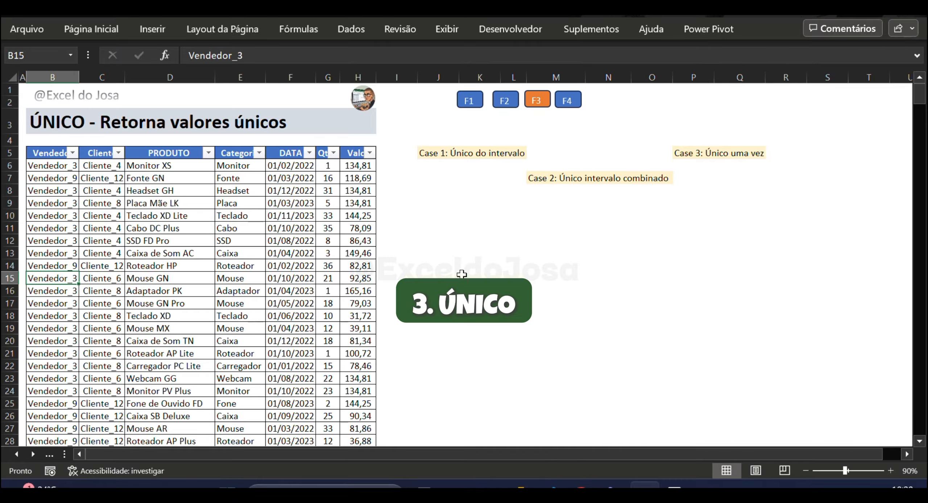
pyautogui.press('Right')
pyautogui.press('Right')
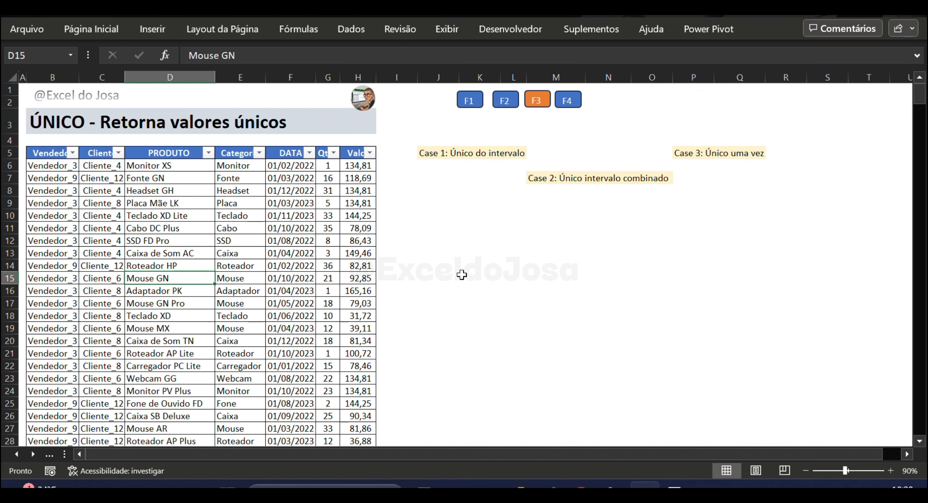
# - Start an ÚNICO formula in J6 under Case 1: Único do intervalo
pyautogui.click(454, 166)
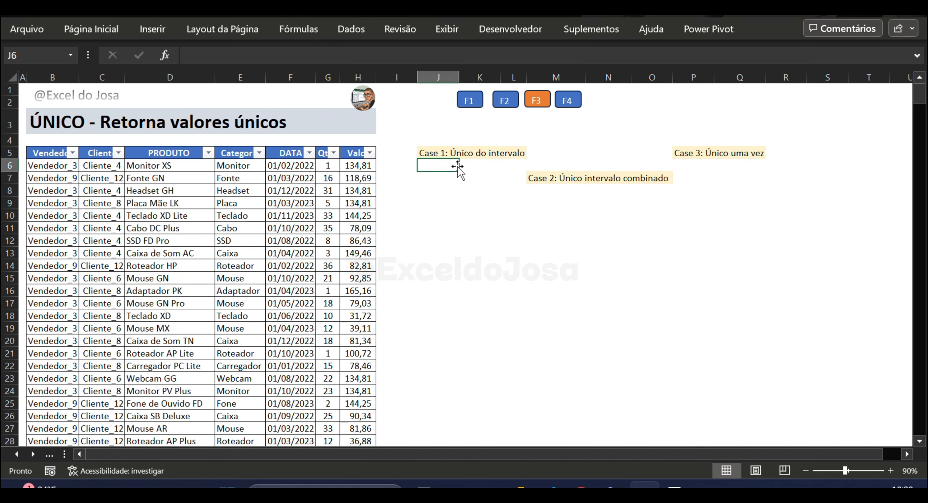
pyautogui.write('=ún')
pyautogui.press('Tab')
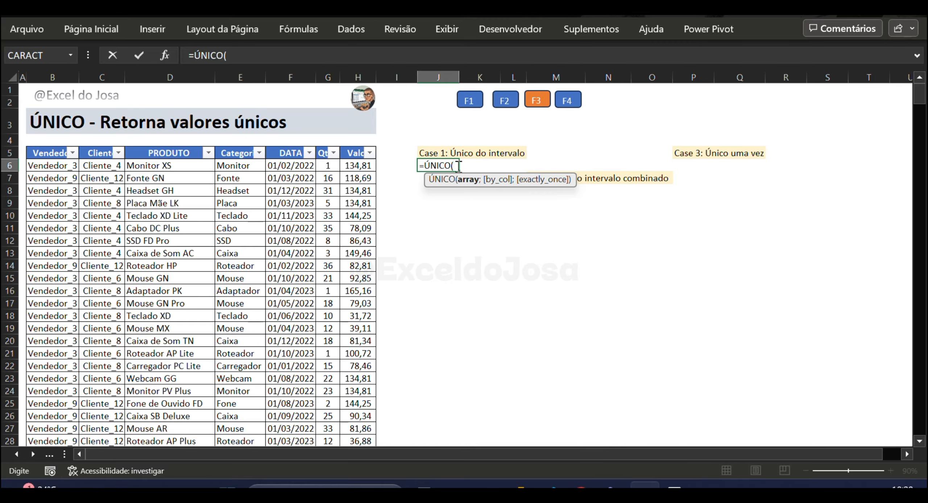
# - Try the whole table B5:H464 and the PRODUTO column D5:D464 as the array of ÚNICO
pyautogui.click(175, 155)
pyautogui.press('Left')
pyautogui.press('Left')
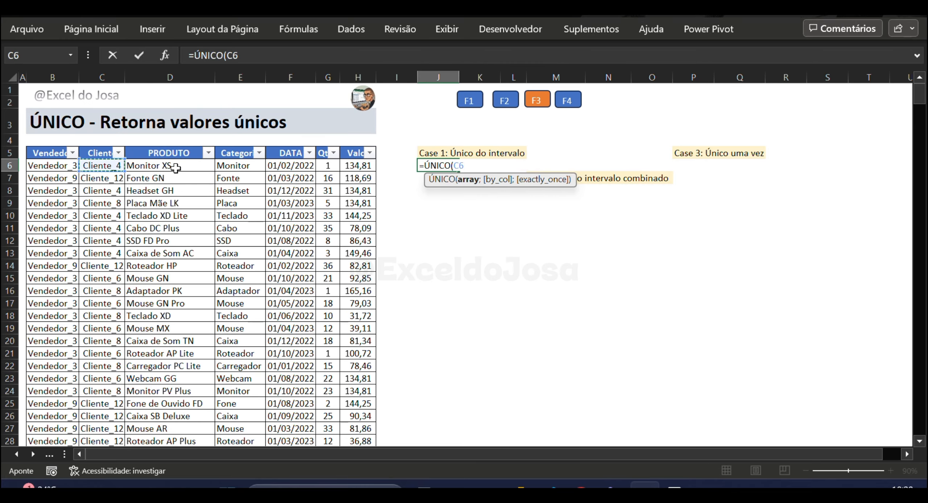
pyautogui.hotkey('ctrl', 'shift', 'Right')
pyautogui.hotkey('ctrl', 'shift', 'Down')
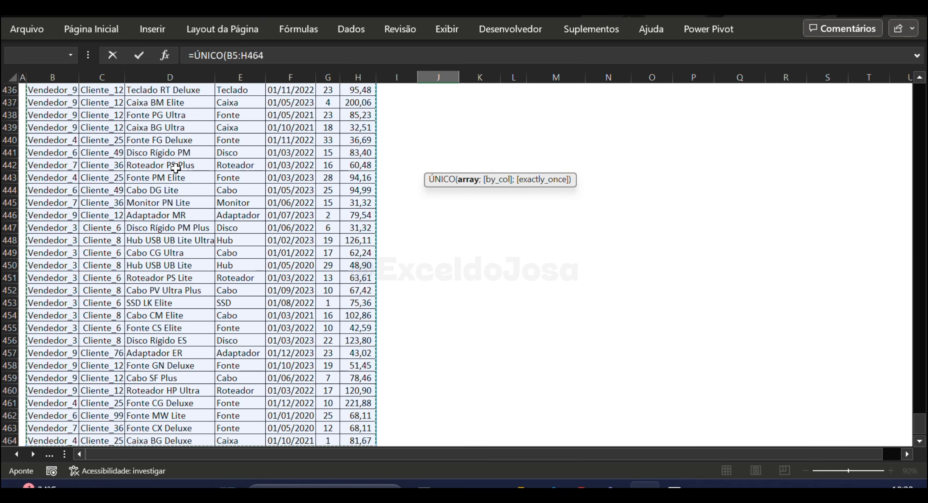
pyautogui.hotkey('ctrl', 'Up')
pyautogui.press('Down')
pyautogui.hotkey('ctrl', 'shift', 'Right')
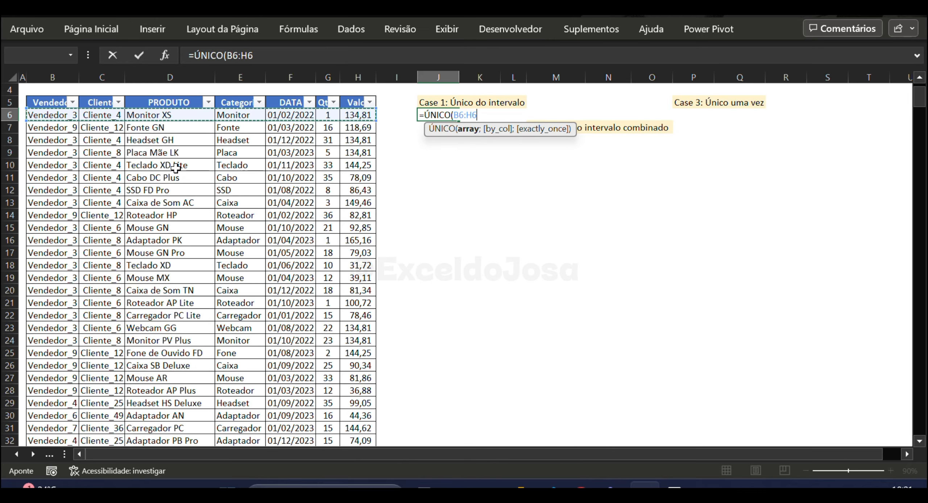
pyautogui.press('Down')
pyautogui.hotkey('ctrl', 'shift', 'Right')
pyautogui.press('Up')
pyautogui.press('Right')
pyautogui.press('Right')
pyautogui.press('Up')
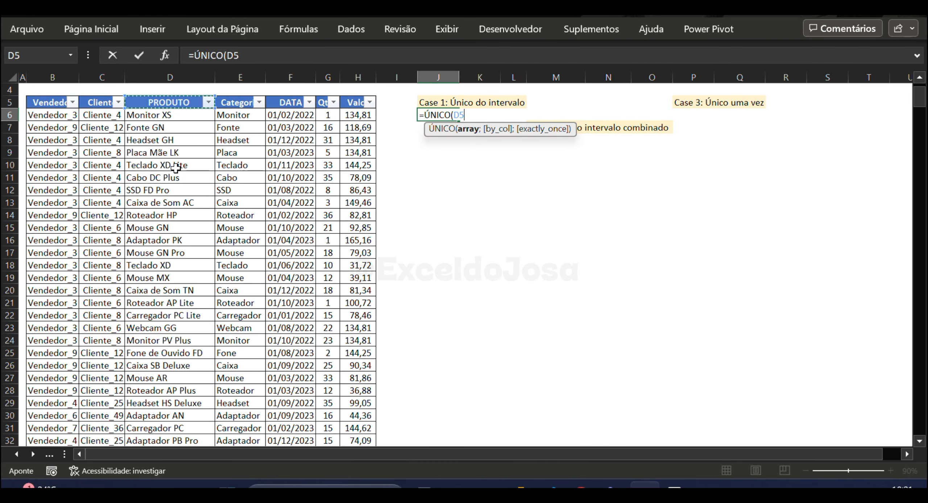
pyautogui.hotkey('ctrl', 'shift', 'Down')
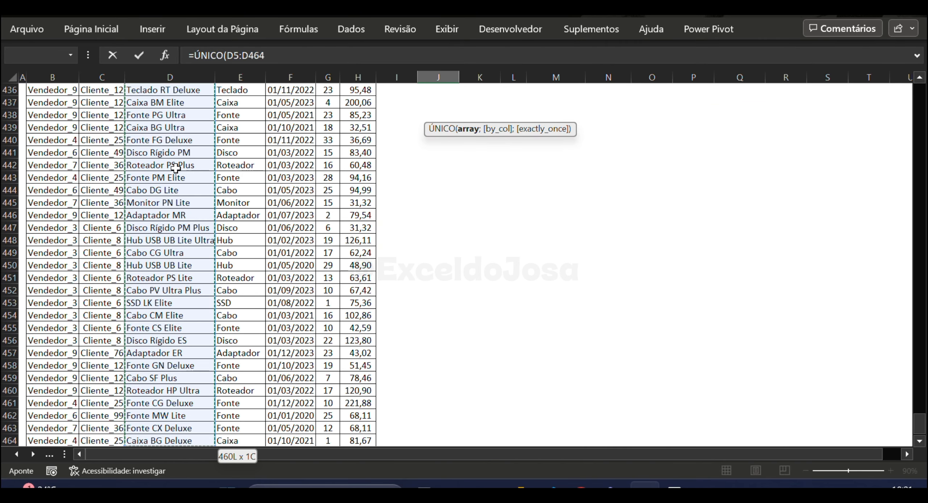
# - Set the array of ÚNICO to the Categoria column E5:E464 and enter the formula in J6
pyautogui.press('Right')
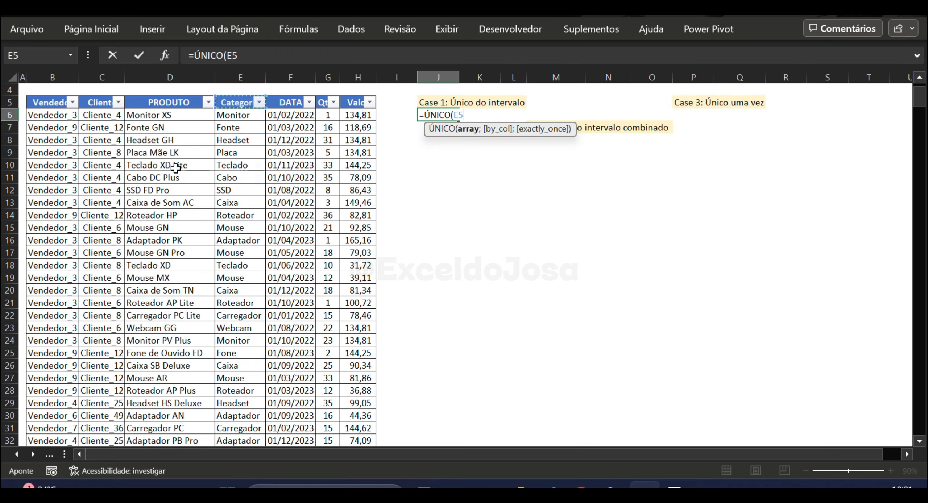
pyautogui.hotkey('ctrl', 'shift', 'Down')
pyautogui.hotkey('ctrl', 'Return')
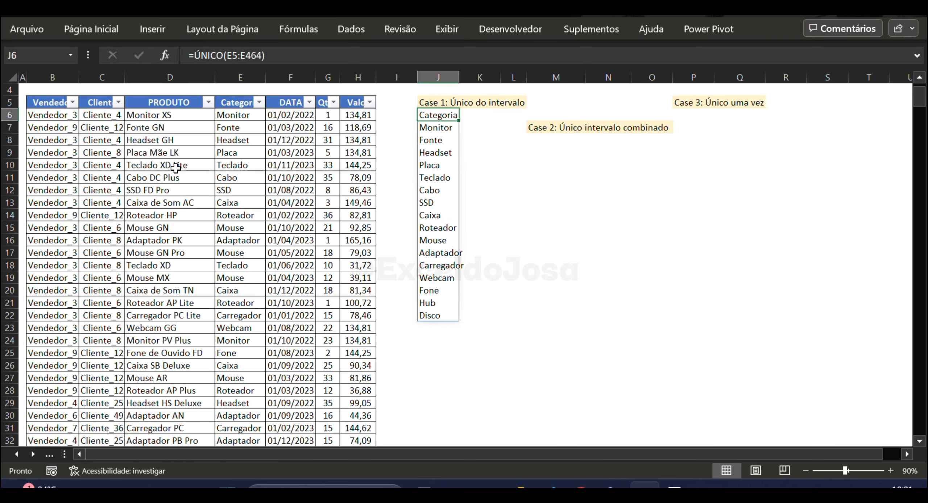
# - Review the list of unique categories spilled below J6 under Case 1
pyautogui.press('Down')
pyautogui.hotkey('shift', 'Down')
pyautogui.hotkey('ctrl', 'shift', 'Down')
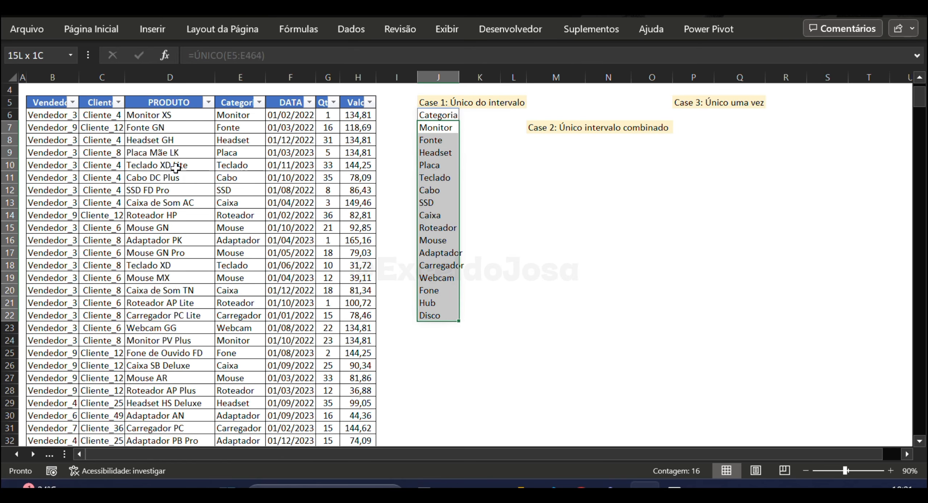
pyautogui.hotkey('shift', 'Down')
pyautogui.scroll(1, 176, 167)
pyautogui.press('Up')
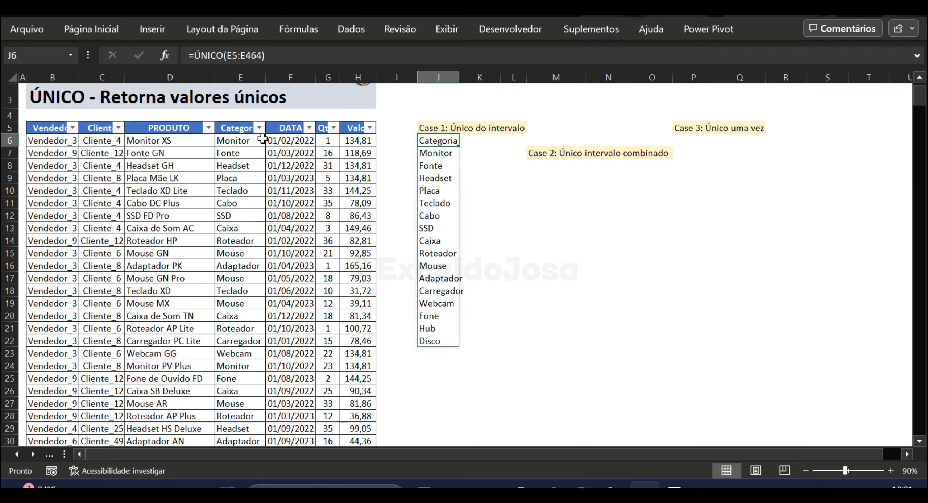
# - Try E6:E464 as the ÚNICO array in J6 to leave out the header, and restore the array E5:E464
pyautogui.press('F2')
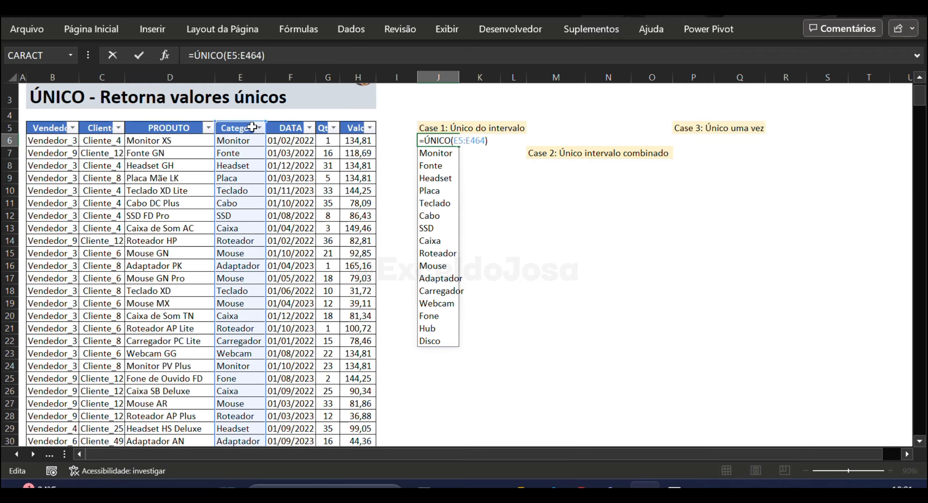
pyautogui.click(279, 116)
pyautogui.click(435, 141)
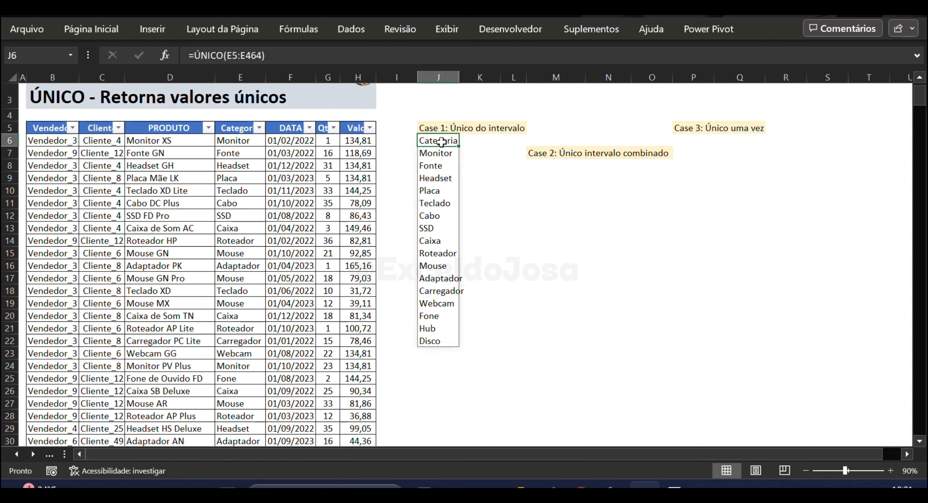
pyautogui.press('F2')
pyautogui.moveTo(265, 122); pyautogui.dragTo(262, 140)
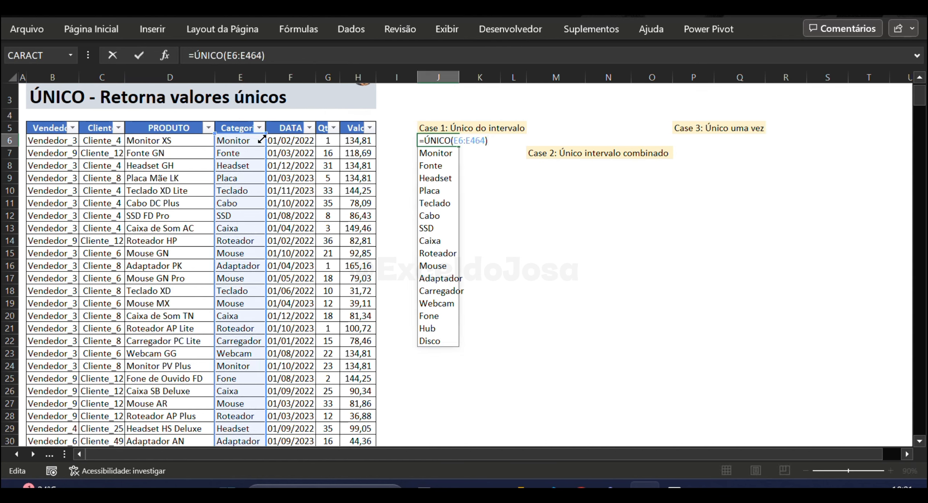
pyautogui.hotkey('ctrl', 'Return')
pyautogui.hotkey('ctrl', 'shift', 'Down')
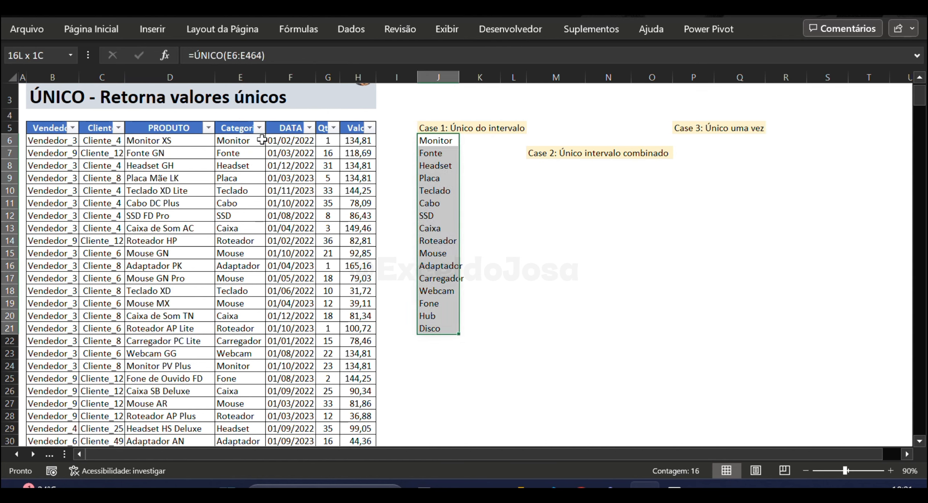
pyautogui.click(236, 127)
pyautogui.doubleClick(439, 142)
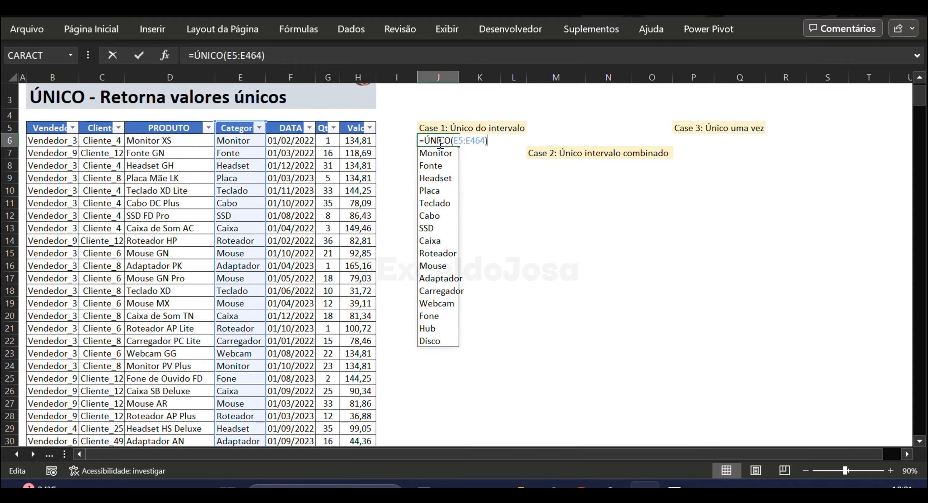
pyautogui.press('Tab')
# - Enter =ÚNICO(B5:C464) in M8 under Case 2 to extract the unique Vendedor and Cliente combinations
pyautogui.press('Right')
pyautogui.press('Right')
pyautogui.press('Right')
pyautogui.press('Down')
pyautogui.press('Down')
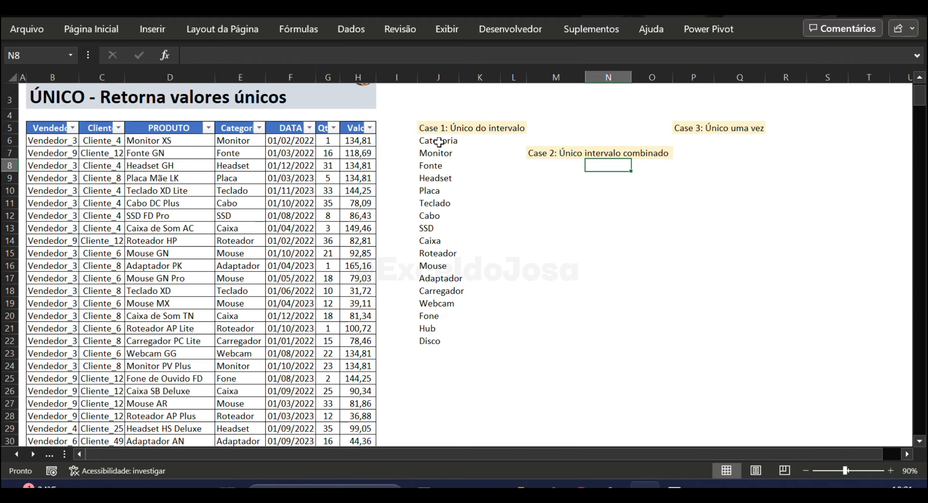
pyautogui.press('Left')
pyautogui.press('F2')
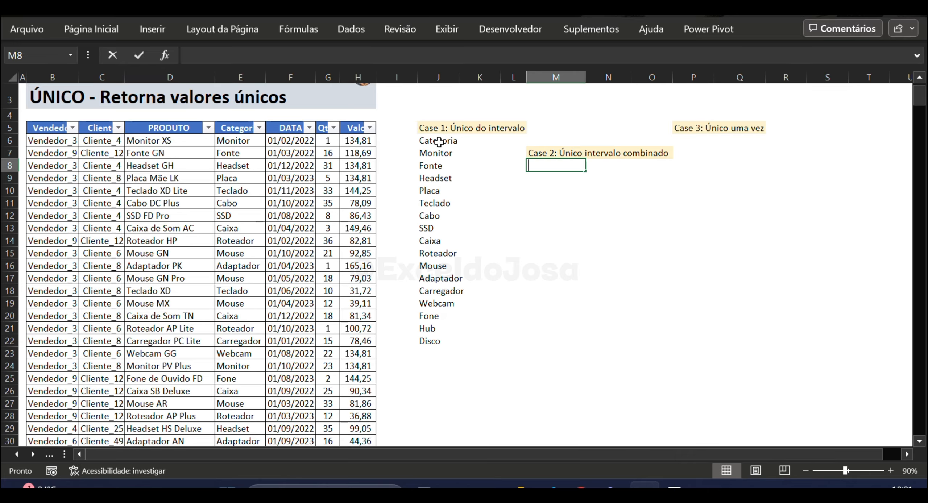
pyautogui.write('=ÚNICO(')
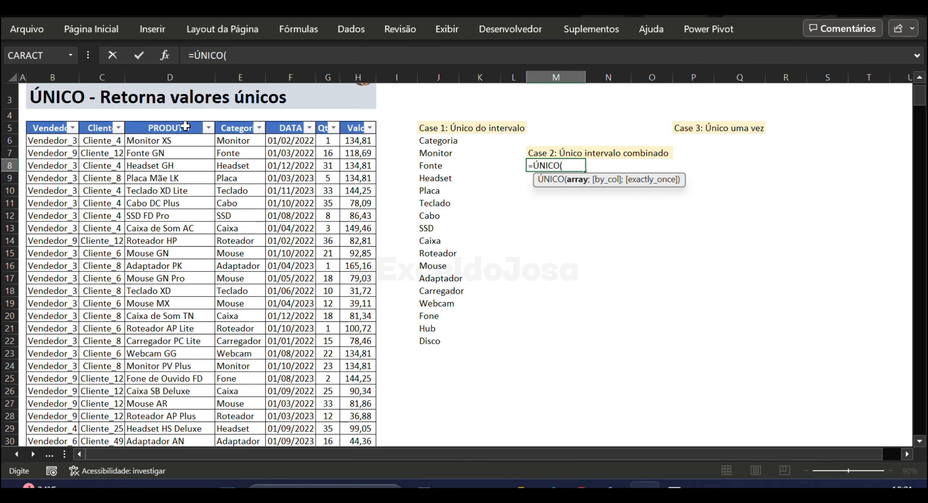
pyautogui.click(54, 127)
pyautogui.hotkey('shift', 'Right')
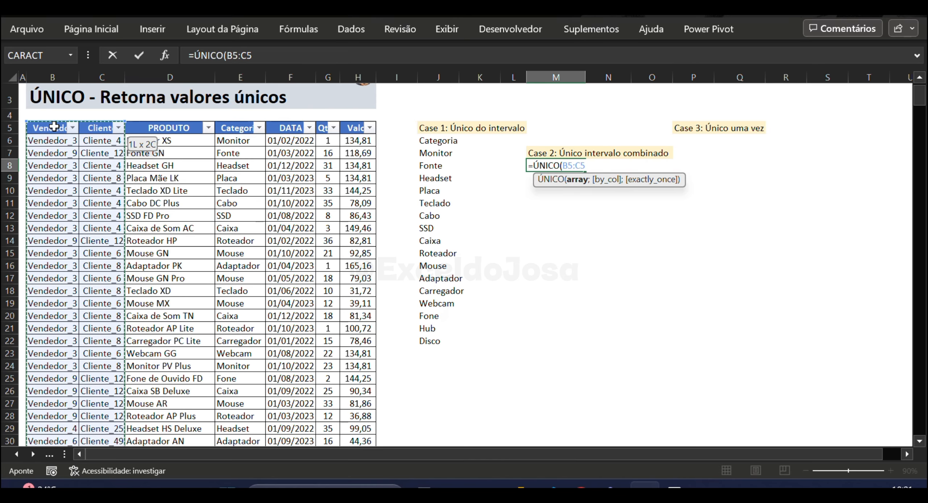
pyautogui.hotkey('ctrl', 'shift', 'Down')
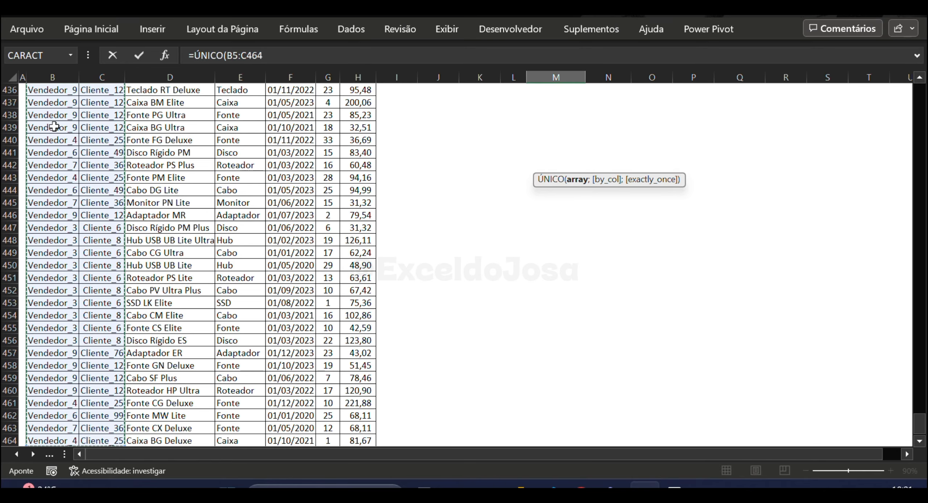
pyautogui.write(')')
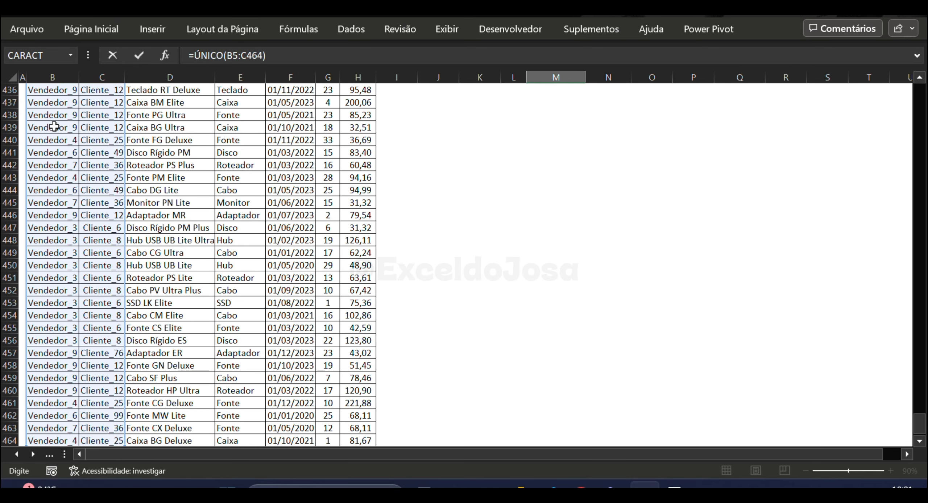
pyautogui.press('Return')
# - Review the Vendedor and Cliente pairs under Case 2 and compare them with the source columns B and C
pyautogui.scroll(1, 54, 126)
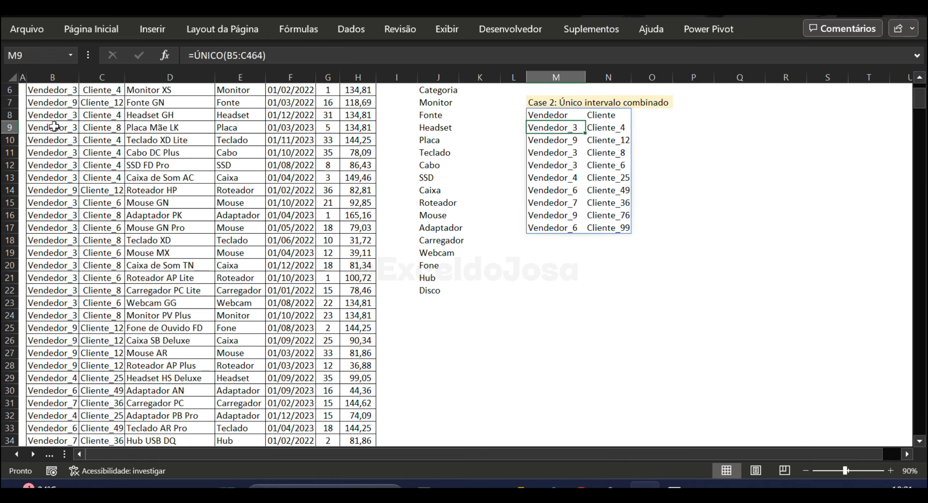
pyautogui.scroll(2, 54, 126)
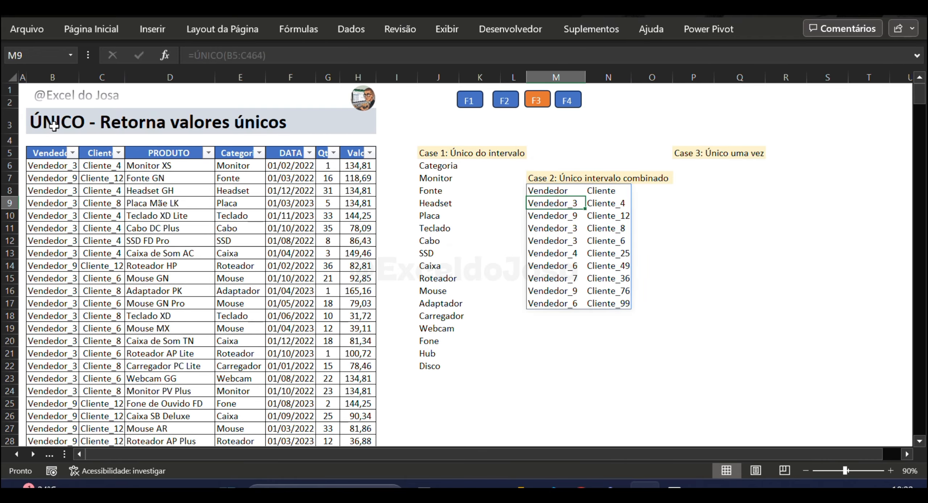
pyautogui.press('Right')
pyautogui.press('Left')
pyautogui.press('Right')
pyautogui.press('Down')
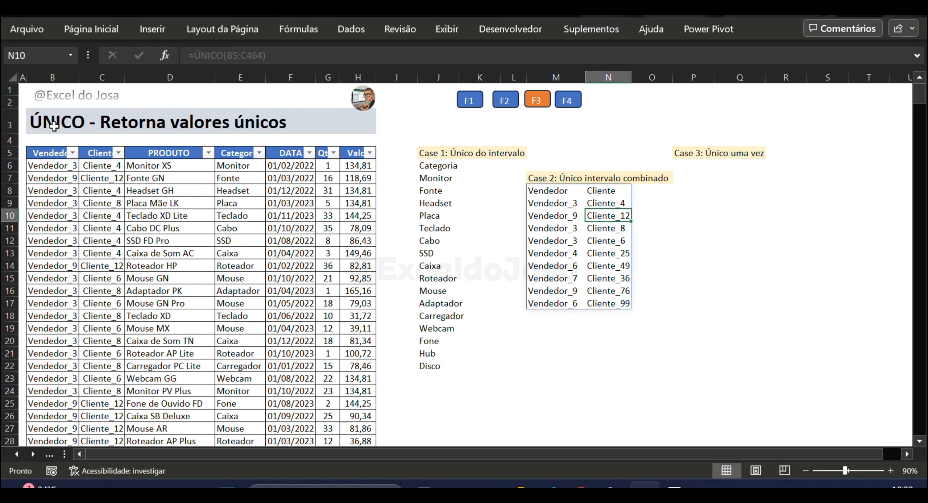
pyautogui.press('Left')
pyautogui.press('Down')
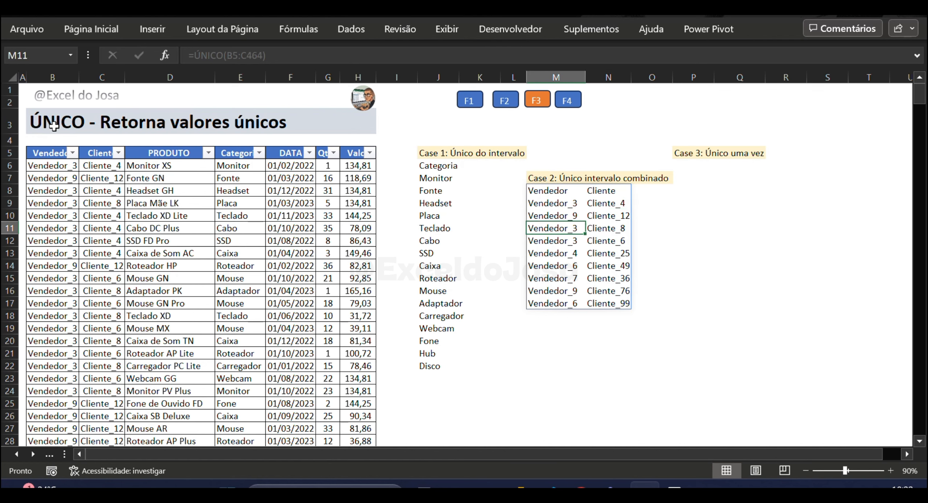
pyautogui.press('Right')
pyautogui.press('Left')
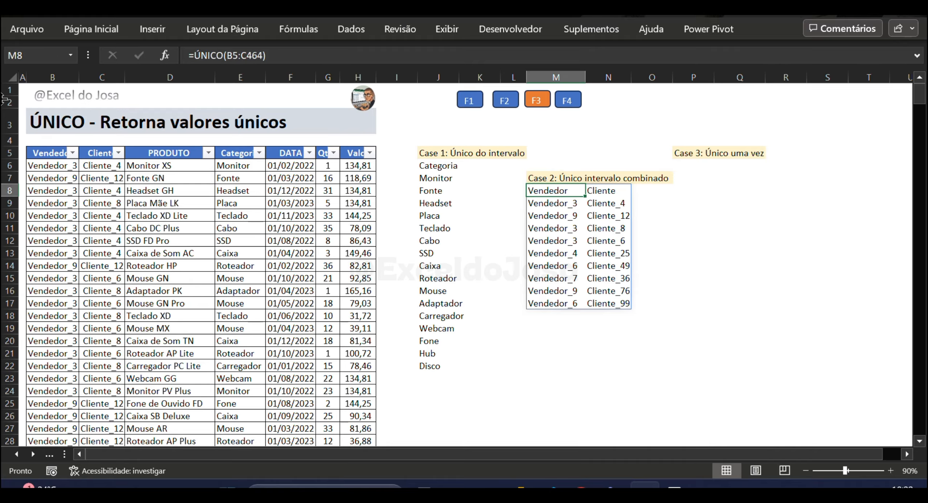
pyautogui.moveTo(45, 152); pyautogui.dragTo(89, 409)
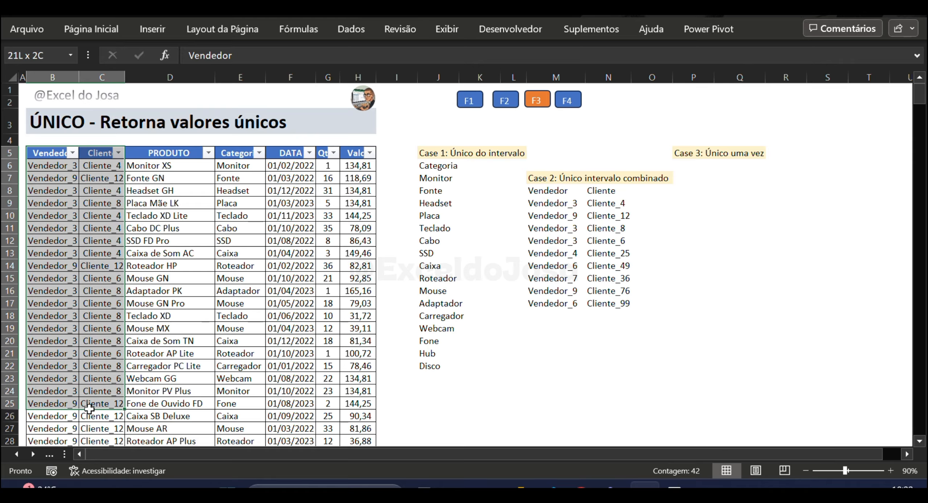
# - View the options of the exactly_once argument in a trial ÚNICO formula in P6 under Case 3
pyautogui.click(692, 167)
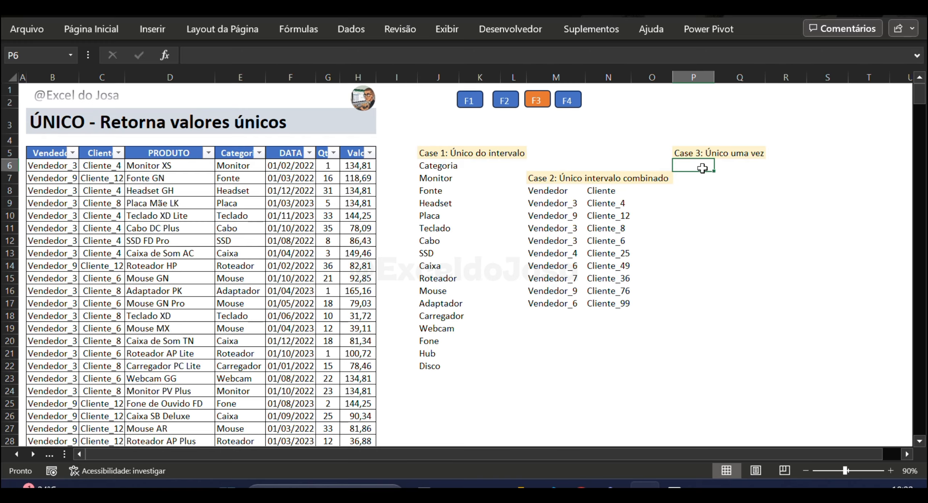
pyautogui.write('=ún')
pyautogui.press('Tab')
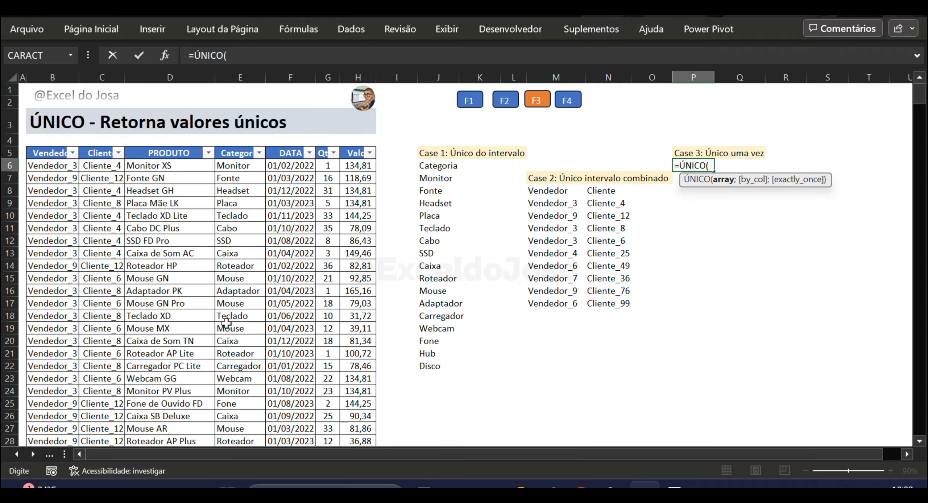
pyautogui.write(';;')
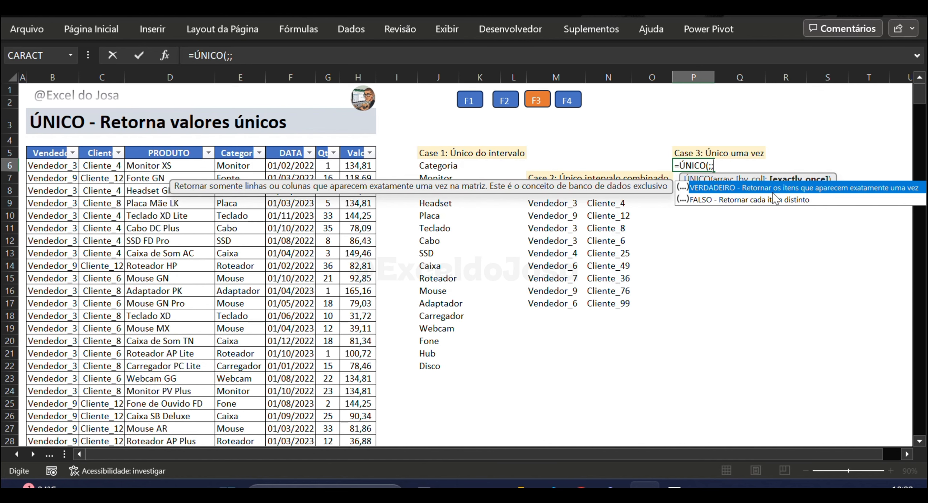
pyautogui.press('Escape')
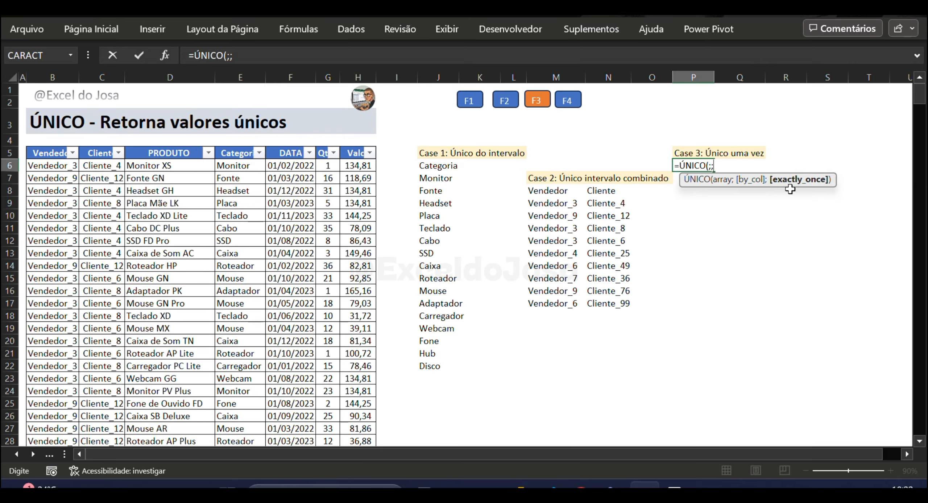
pyautogui.press('Escape')
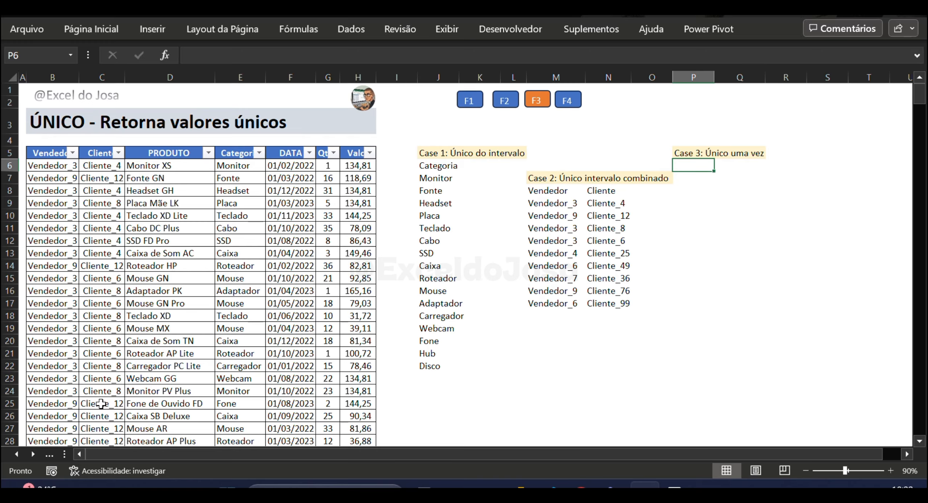
# - Enter =ÚNICO(C5:C464;;VERDADEIRO) in P6 to return the clients that appear exactly once
pyautogui.write('=úni')
pyautogui.press('Tab')
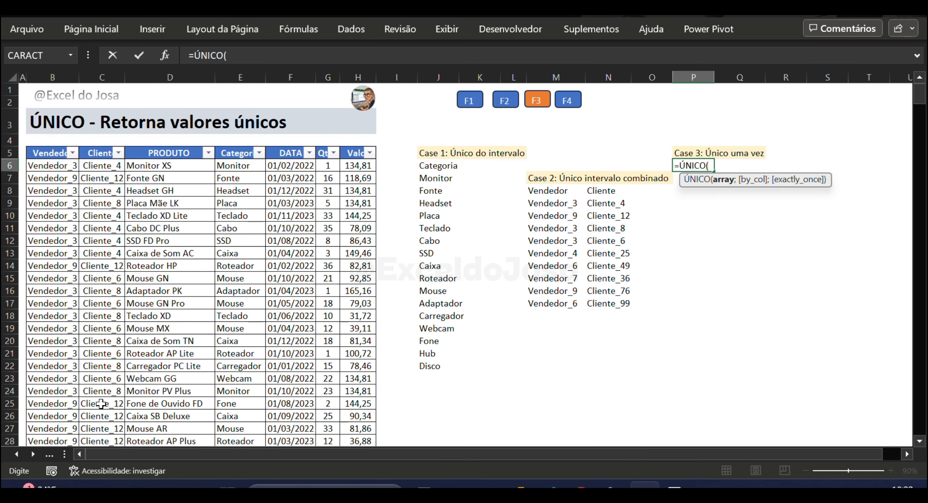
pyautogui.click(96, 163)
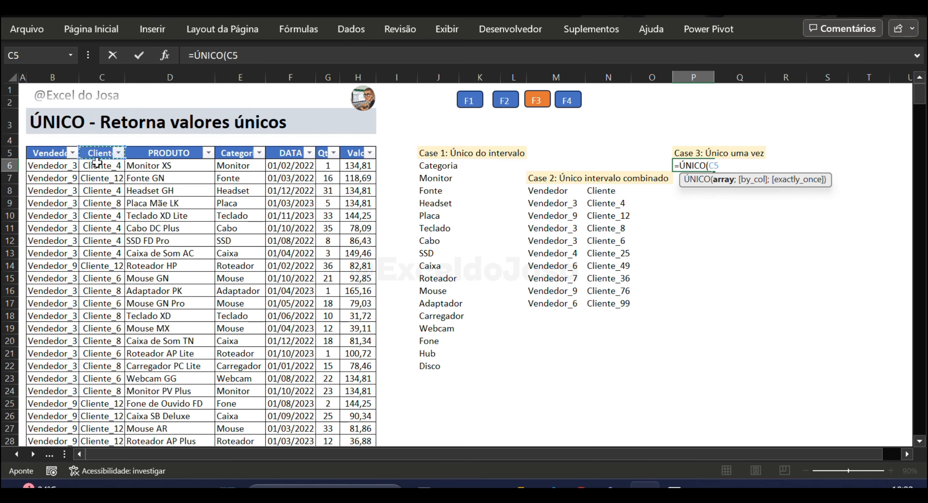
pyautogui.press('Up')
pyautogui.hotkey('ctrl', 'shift', 'Down')
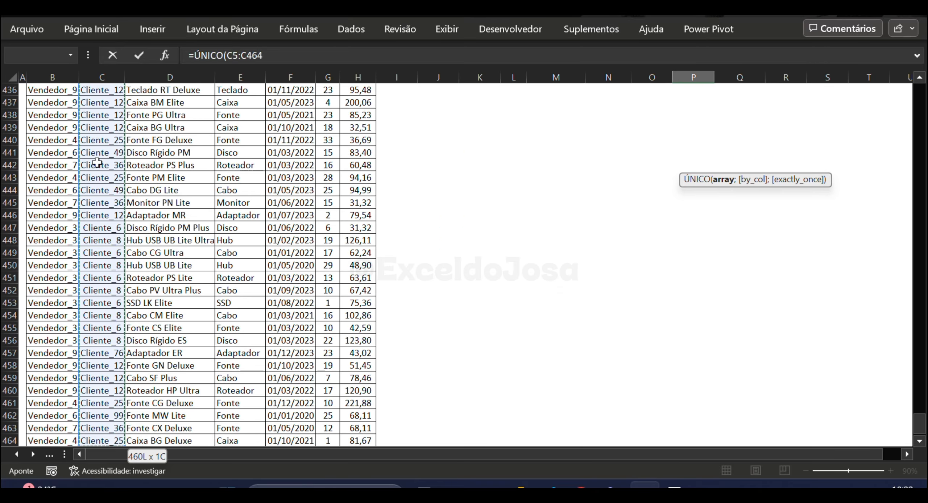
pyautogui.write(';')
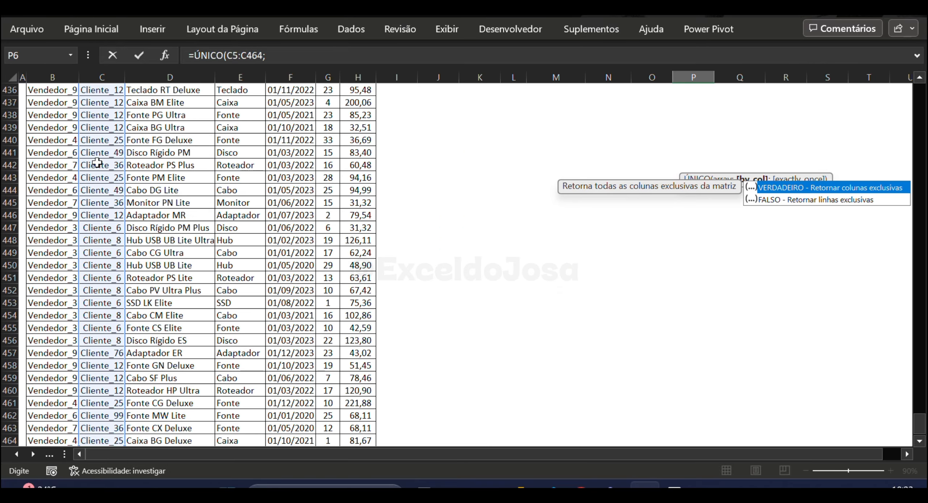
pyautogui.write(';')
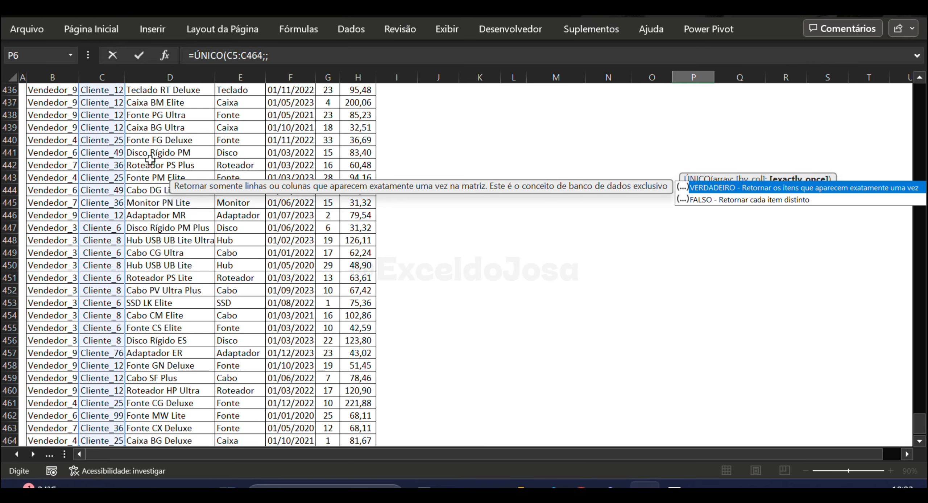
pyautogui.moveTo(919, 424); pyautogui.dragTo(919, 93)
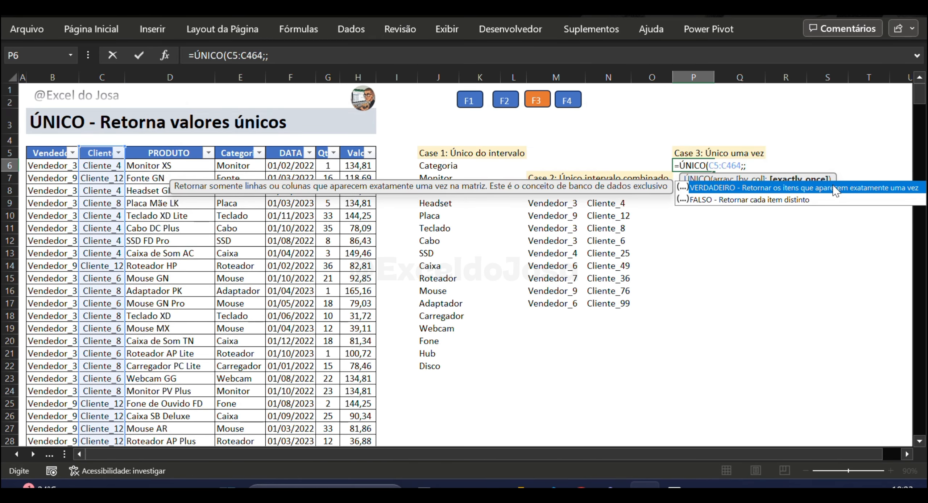
pyautogui.doubleClick(811, 189)
pyautogui.press('Return')
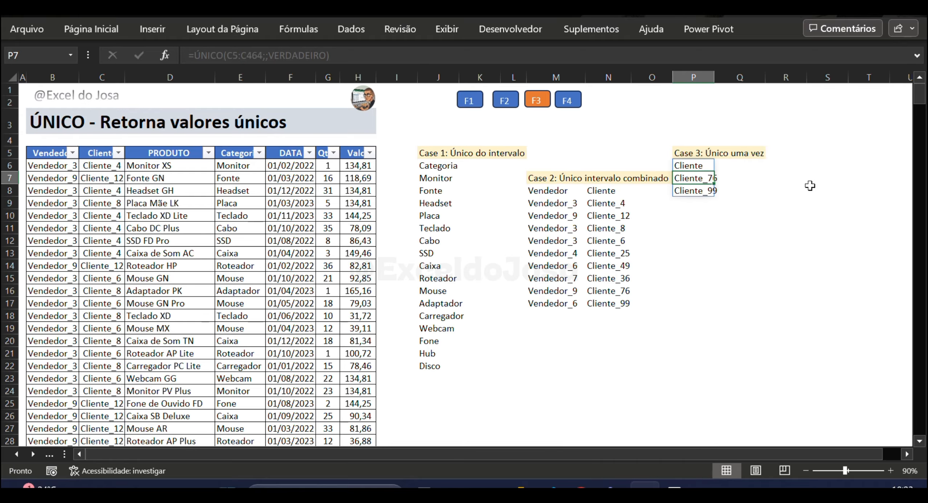
# - Check the clients returned under Case 3 and the last rows of the Cliente column in the sales table
pyautogui.press('Up')
pyautogui.press('Down')
pyautogui.click(700, 190)
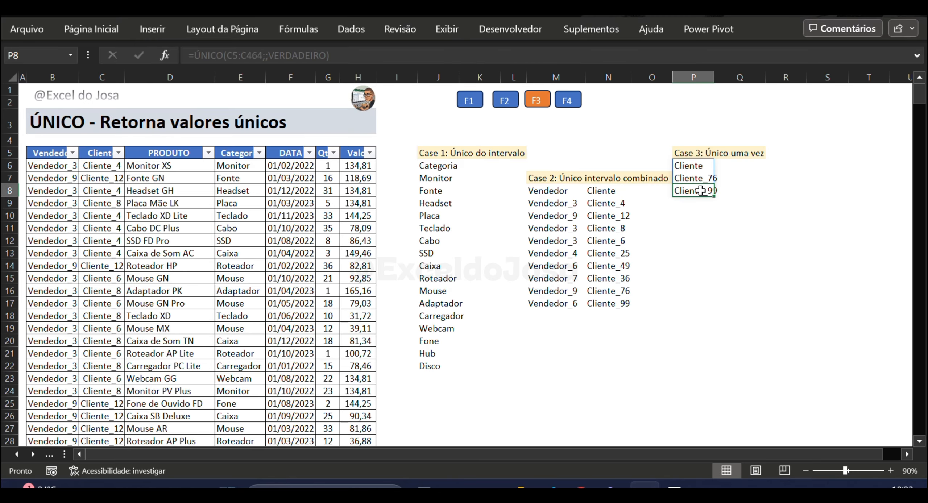
pyautogui.click(91, 255)
pyautogui.hotkey('ctrl', 'Down')
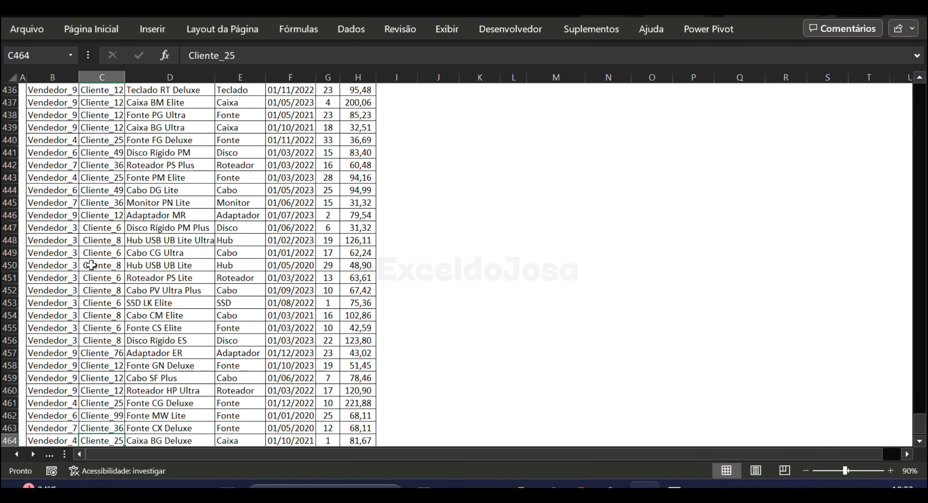
# - Filter the table's Cliente column by 76 and inspect the matching sales row
pyautogui.hotkey('ctrl', 'Up')
pyautogui.press('Up')
pyautogui.press('Down')
pyautogui.hotkey('alt', 'Down')
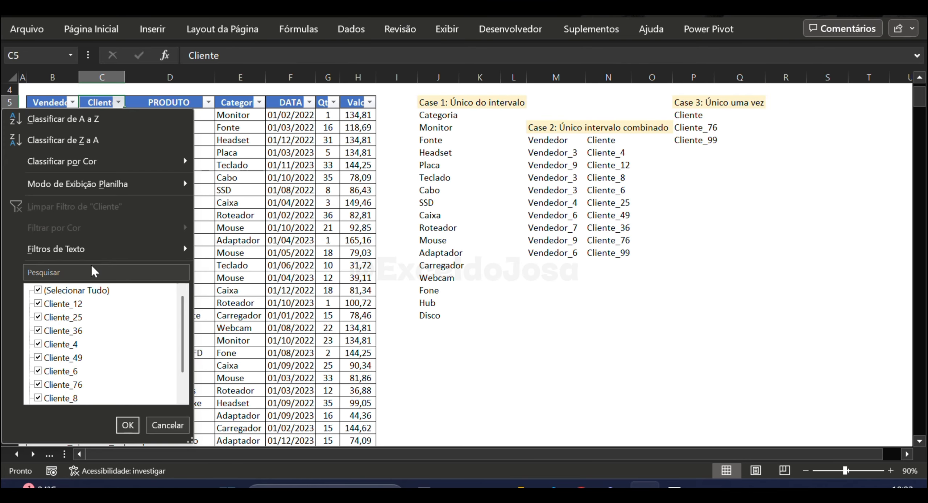
pyautogui.press('Up')
pyautogui.press('Down')
pyautogui.press('Down')
pyautogui.press('space')
pyautogui.hotkey('shift', 'Tab')
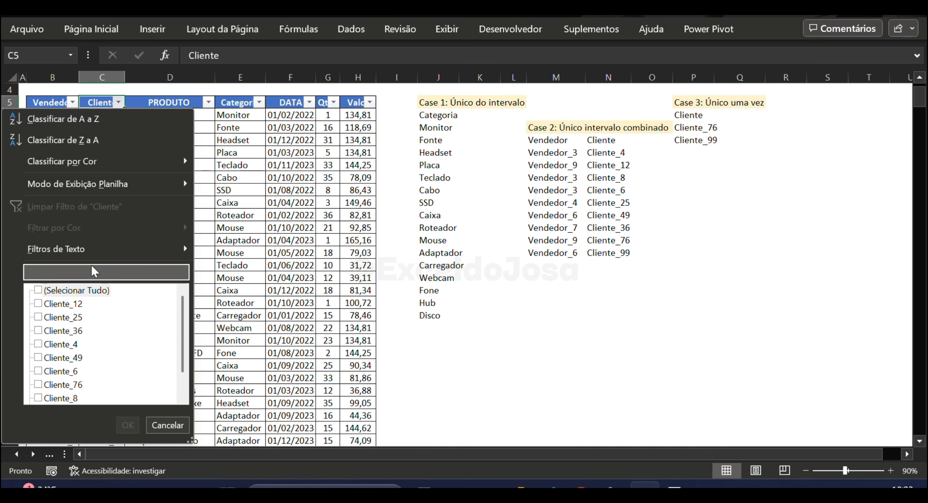
pyautogui.write('76')
pyautogui.press('Return')
pyautogui.press('Left')
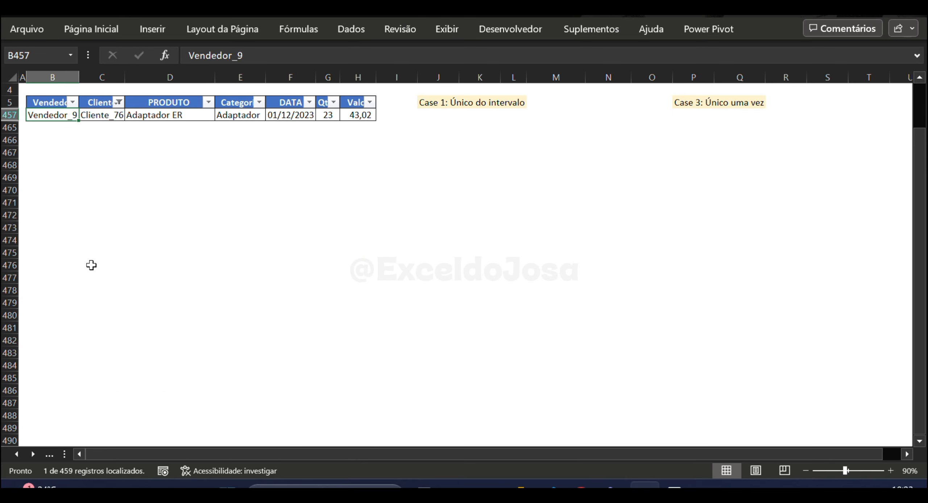
pyautogui.hotkey('ctrl', 'shift', 'Right')
# - Clear the filter from the Cliente column
pyautogui.press('Up')
pyautogui.press('Right')
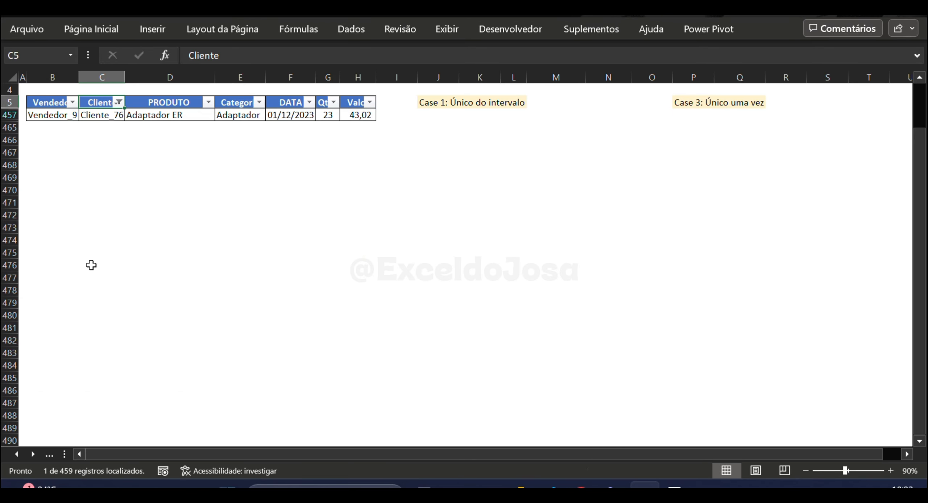
pyautogui.hotkey('alt', 'Down')
pyautogui.press('l')
pyautogui.press('Down')
pyautogui.press('Down')
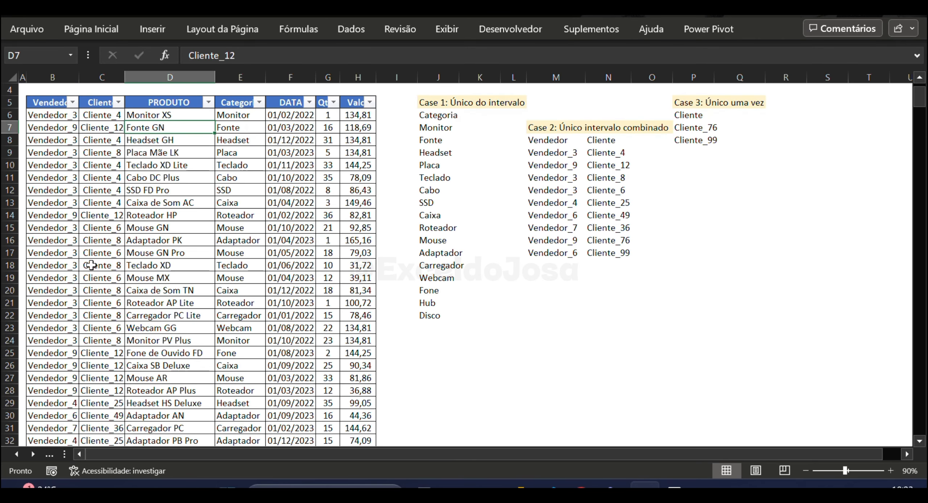
pyautogui.press('Up')
pyautogui.press('Up')
pyautogui.press('Down')
pyautogui.press('Right')
pyautogui.press('Up')
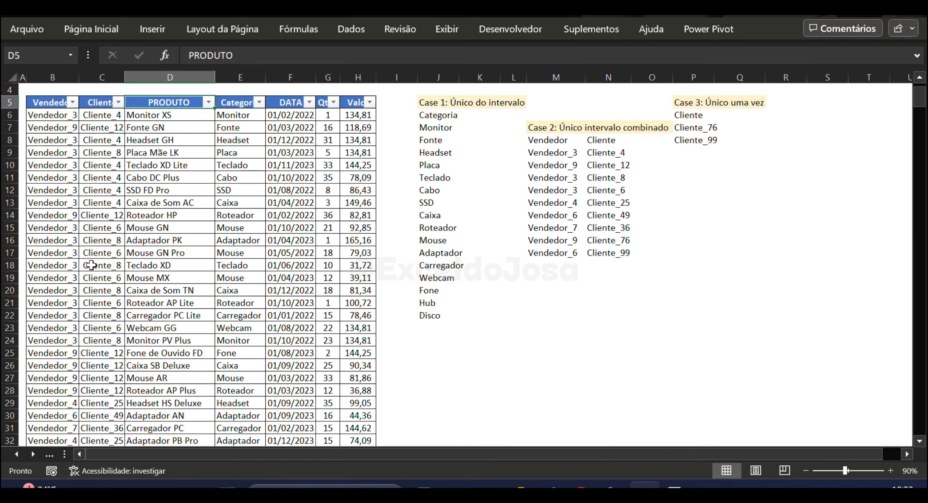
pyautogui.press('Up')
pyautogui.hotkey('ctrl', 'Up')
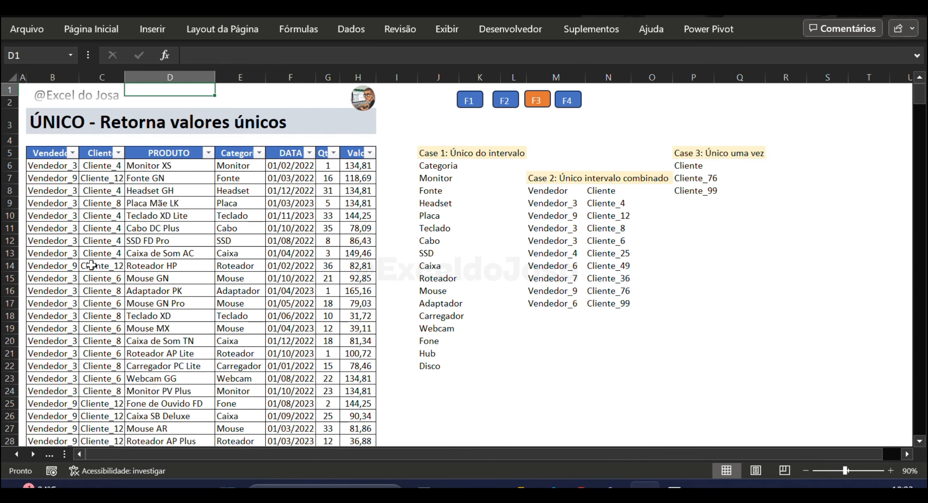
pyautogui.press('Down')
pyautogui.press('Down')
pyautogui.press('Down')
pyautogui.press('Down')
pyautogui.press('Left')
pyautogui.press('Down')
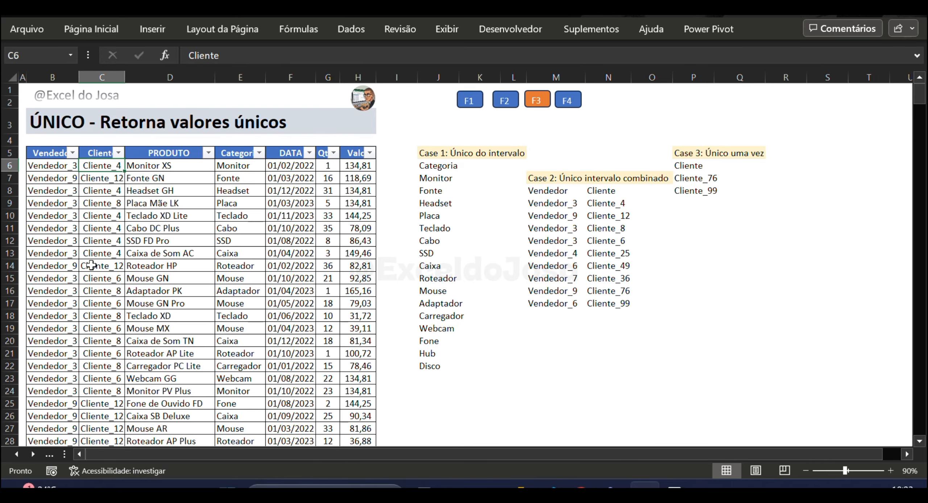
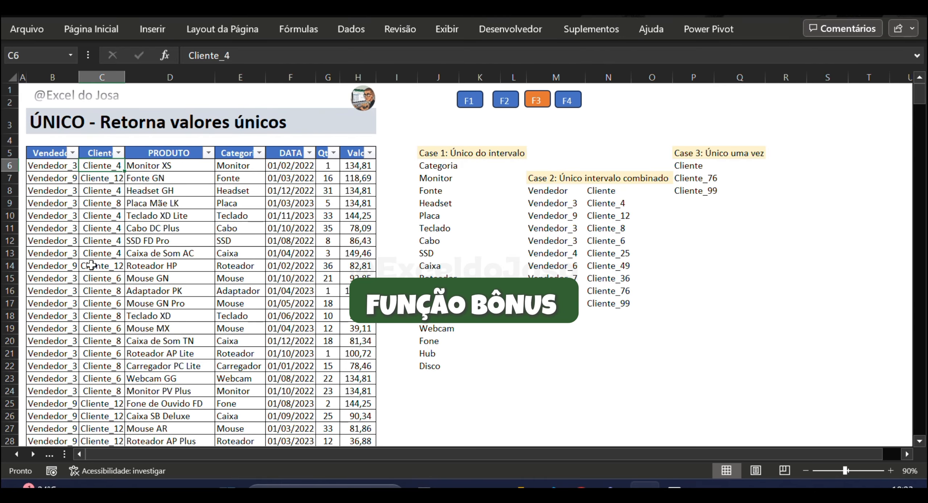
# - Go to the SOMASES worksheet and find Case 1, the sales sum by category and year
pyautogui.click(567, 101)
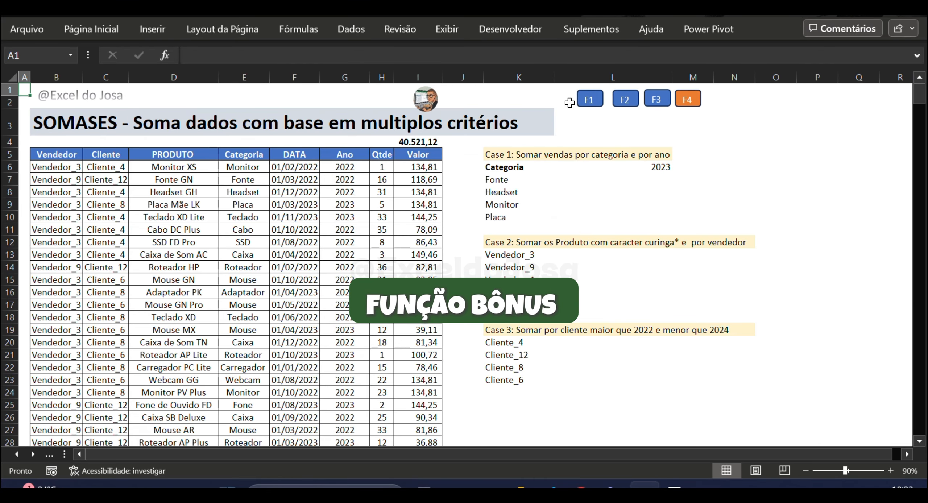
pyautogui.click(552, 197)
pyautogui.press('Right')
pyautogui.press('Up')
pyautogui.press('Right')
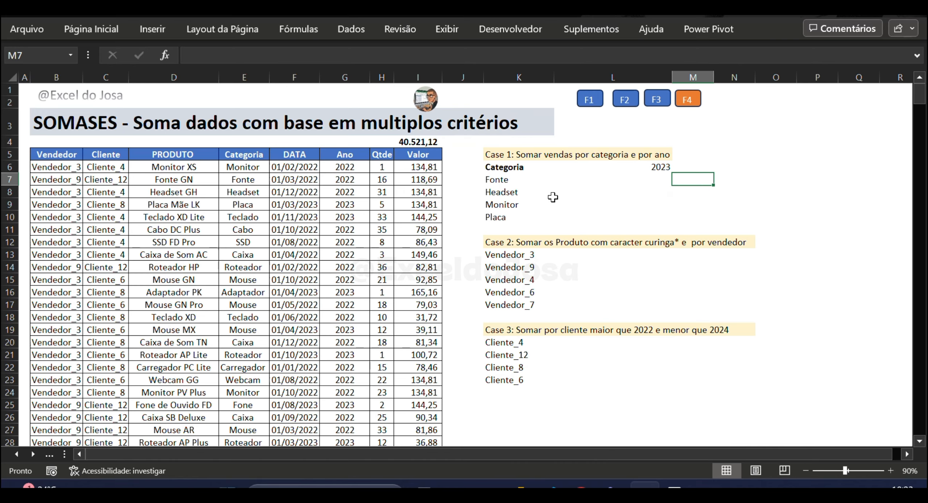
pyautogui.press('Left')
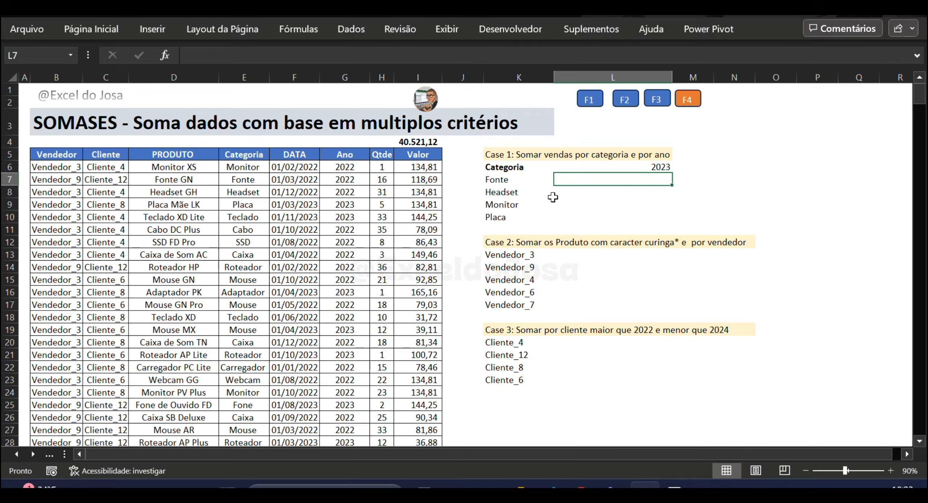
pyautogui.click(526, 154)
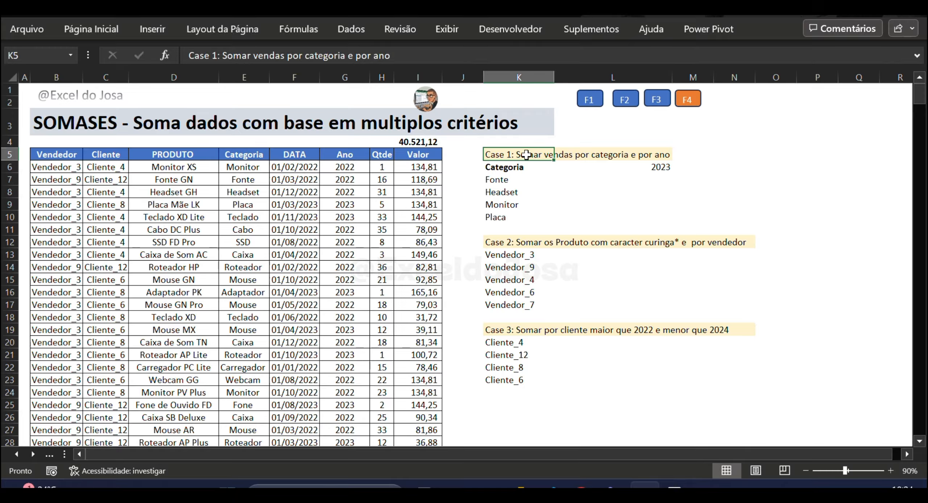
# - Start a SOMASES formula in L7 with the whole Valor column, I:I, as the sum range
pyautogui.press('Down')
pyautogui.press('Down')
pyautogui.press('Right')
pyautogui.write('=somma')
pyautogui.press('BackSpace')
pyautogui.press('BackSpace')
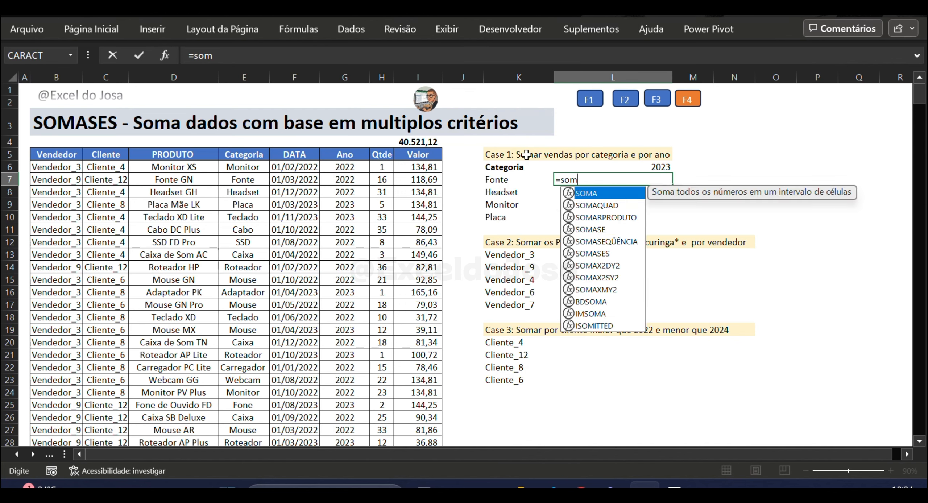
pyautogui.write('ases')
pyautogui.press('Tab')
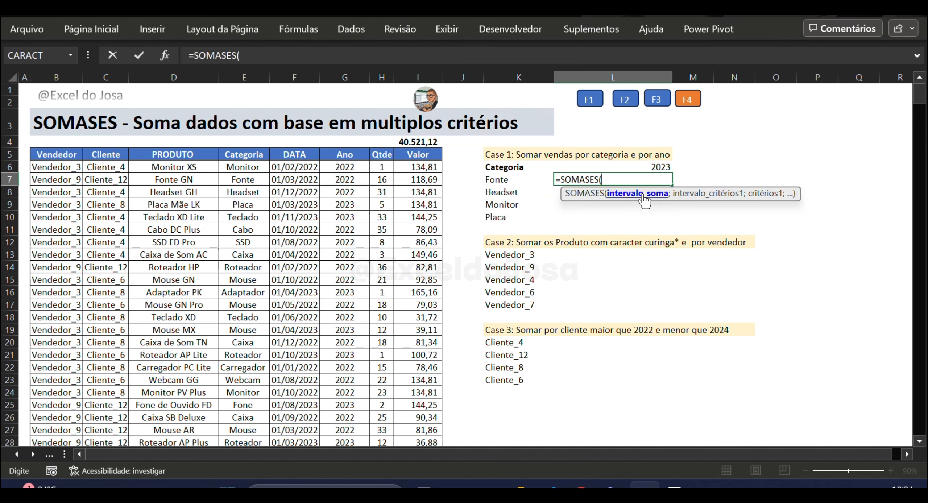
pyautogui.click(411, 186)
pyautogui.hotkey('ctrl', 'space')
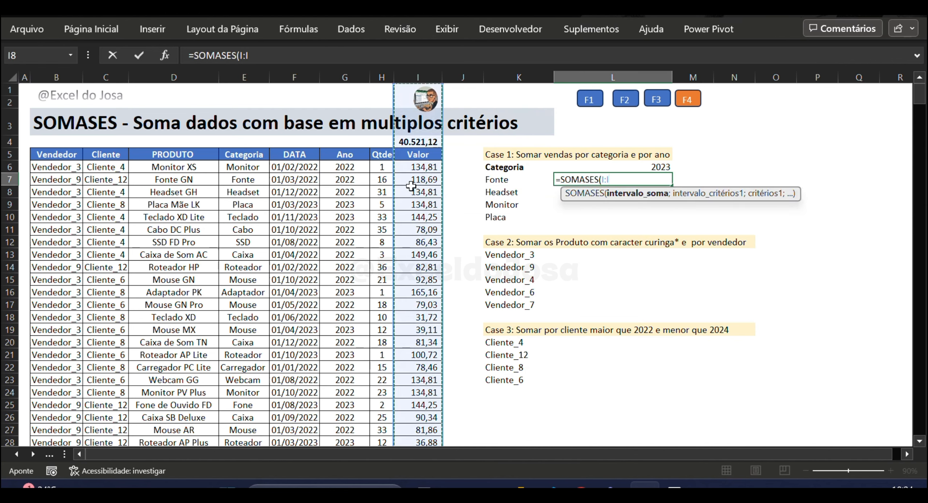
pyautogui.write(';')
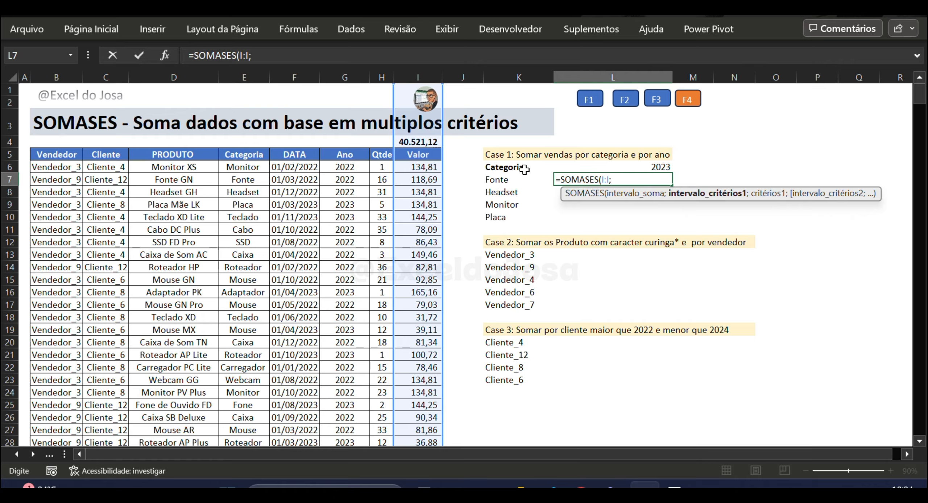
# - Add the category condition to the formula, with E:E as the criteria range and K7 as the criterion
pyautogui.click(227, 228)
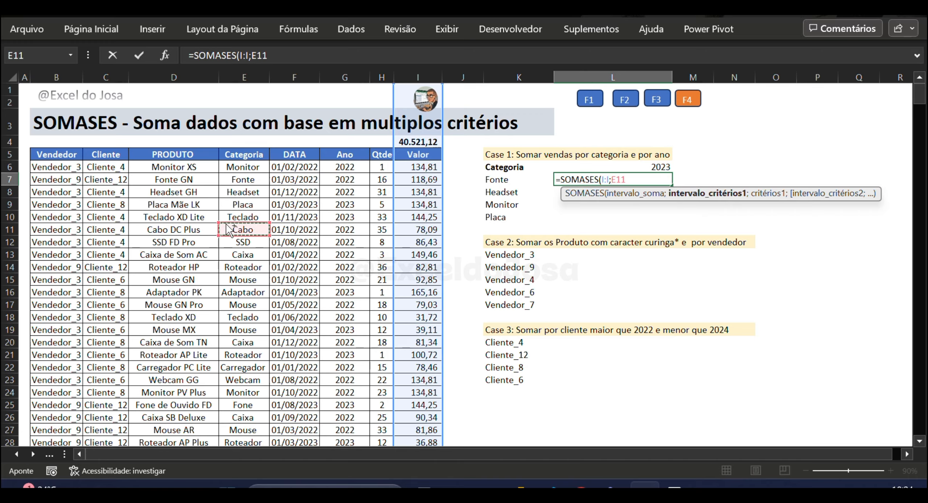
pyautogui.hotkey('ctrl', 'space')
pyautogui.write(';')
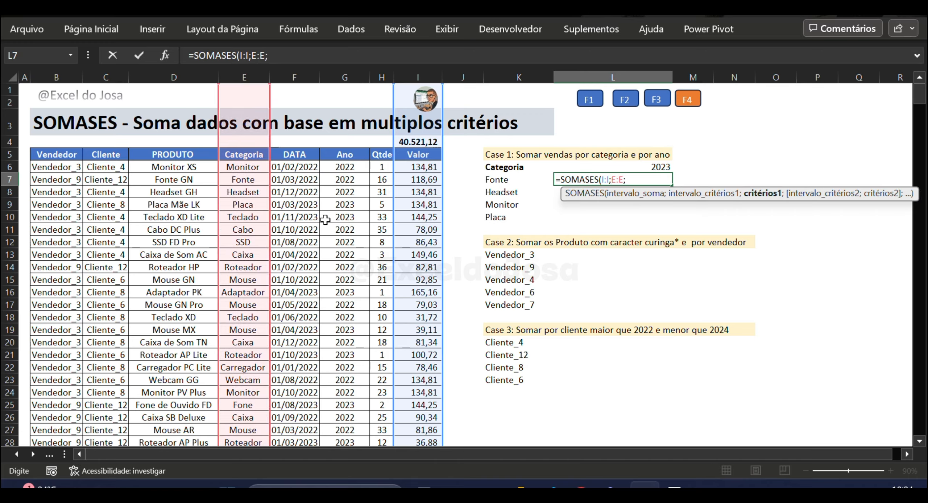
pyautogui.click(493, 180)
pyautogui.write(';')
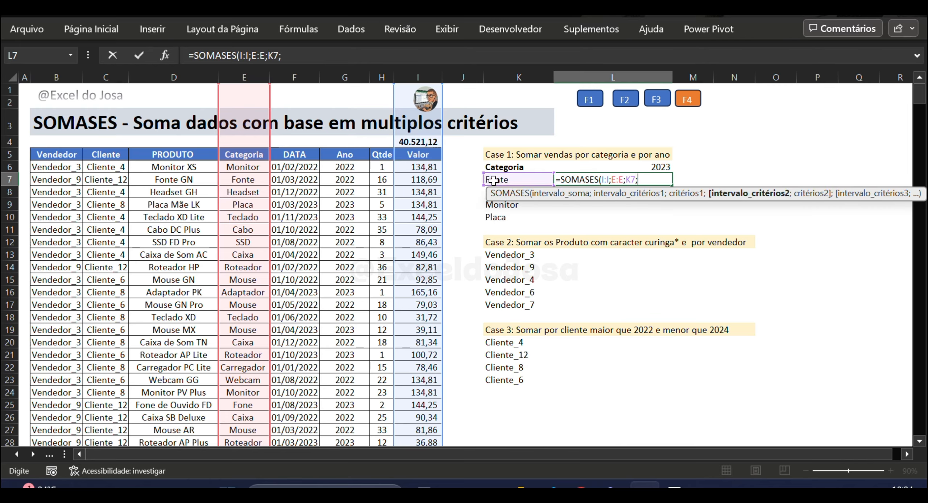
# - Add the year condition G:G with criterion L6 and enter the formula as =SOMASES(I:I;E:E;K7;G:G;L6)
pyautogui.click(348, 213)
pyautogui.hotkey('ctrl', 'space')
pyautogui.write(';')
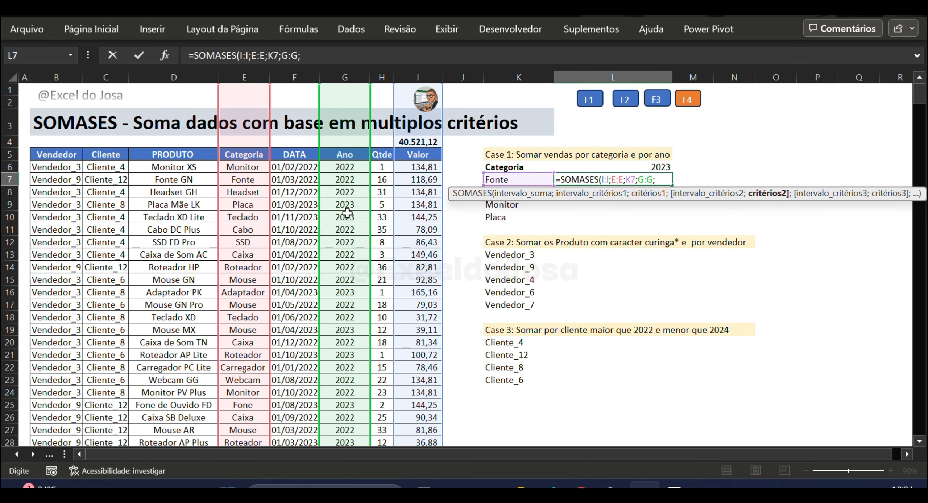
pyautogui.click(613, 163)
pyautogui.hotkey('ctrl', 'Return')
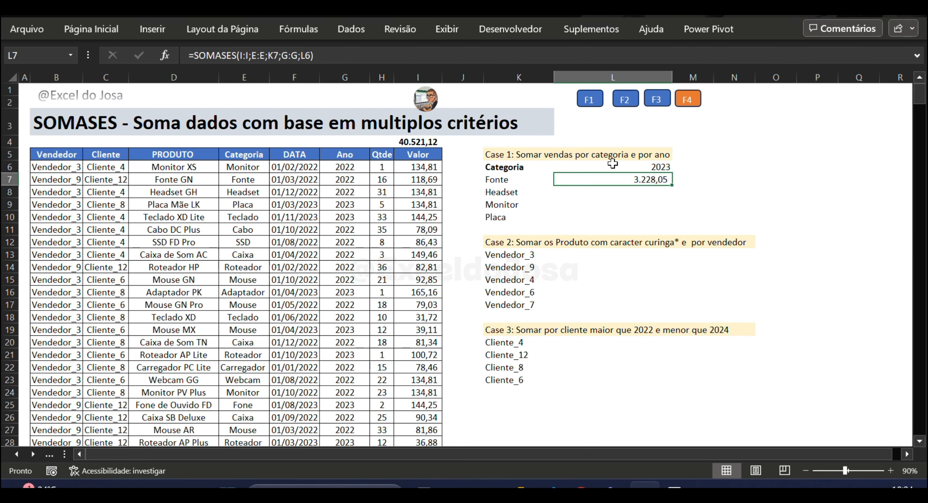
# - Try to fill the L7 formula down to L9 and inspect the cell references in L8
pyautogui.moveTo(671, 185); pyautogui.dragTo(667, 198)
pyautogui.doubleClick(660, 196)
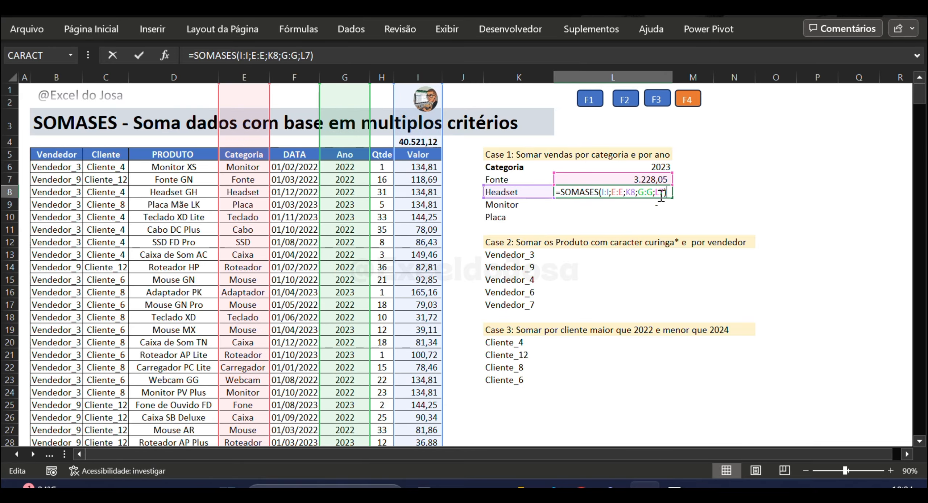
pyautogui.click(660, 180)
# - Make the year reference absolute as $L$6 in the L7 formula and fill it down to L10
pyautogui.doubleClick(660, 180)
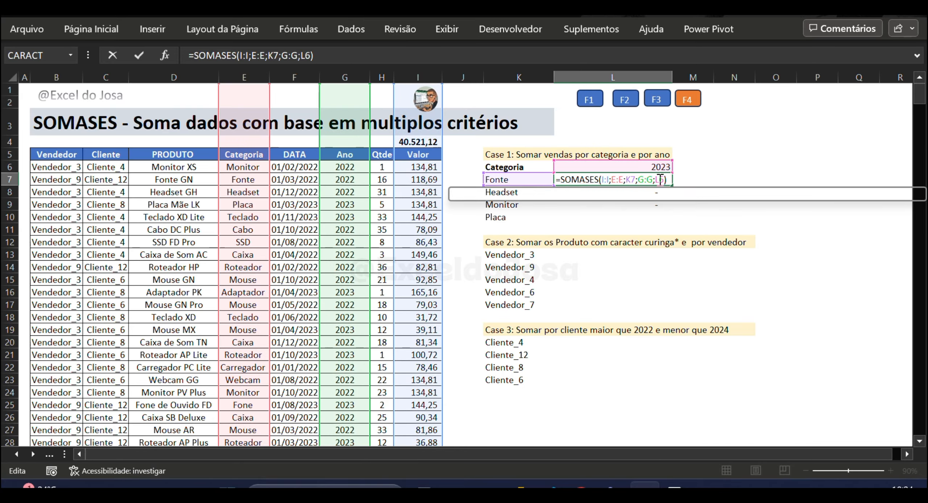
pyautogui.press('F4')
pyautogui.hotkey('ctrl', 'Return')
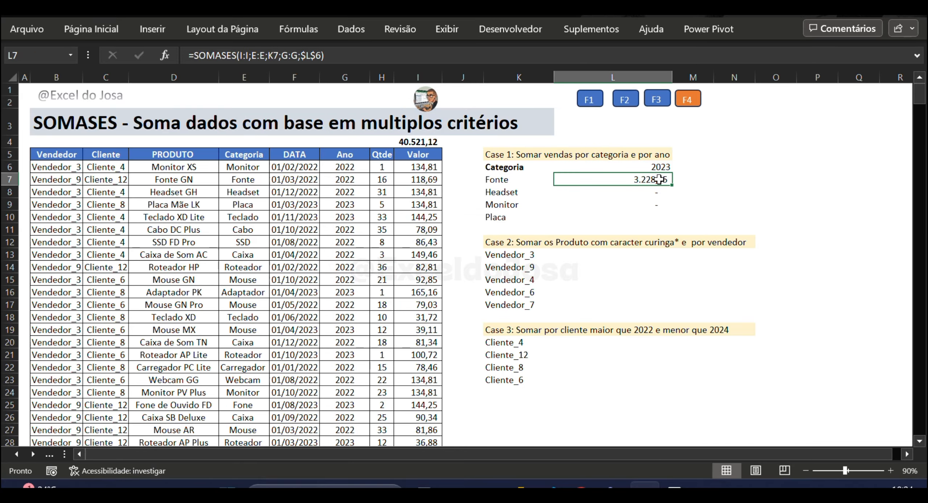
pyautogui.moveTo(671, 190); pyautogui.dragTo(671, 219)
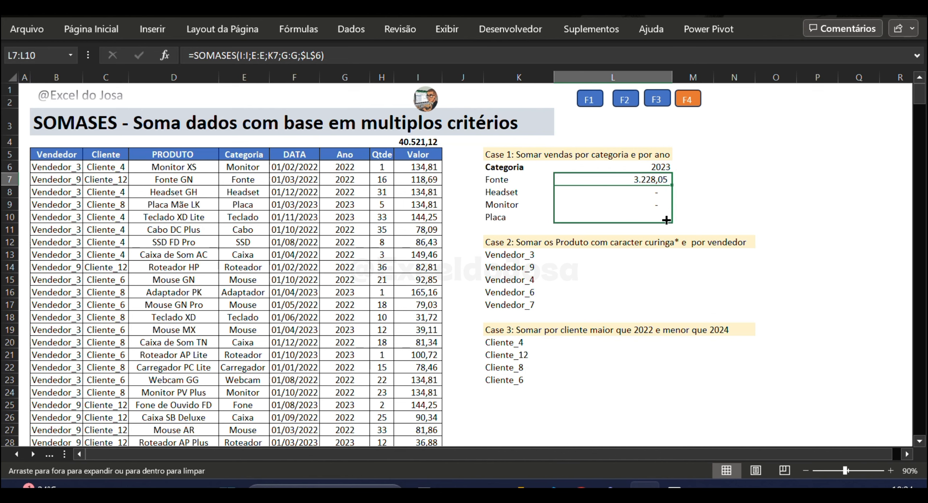
pyautogui.click(649, 207)
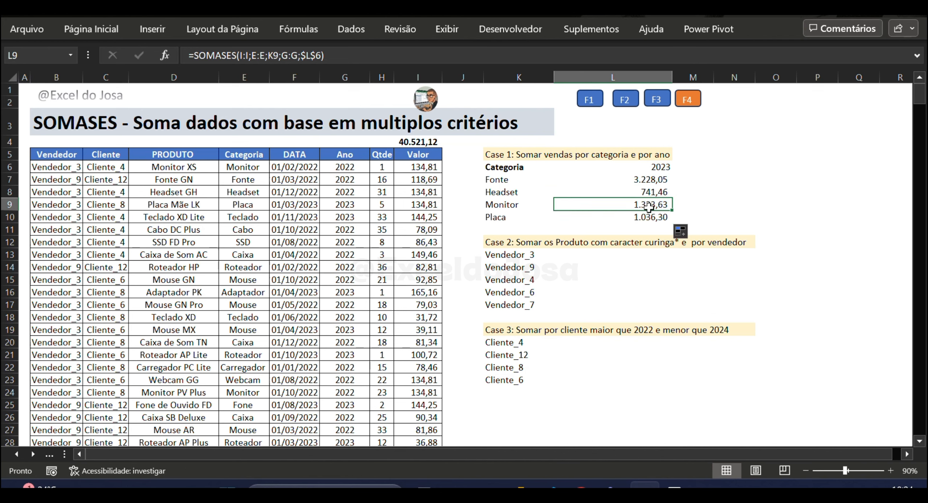
# - Move the cells K13:K23, from the Case 2 vendors to the Case 3 clients, down one row to K14
pyautogui.click(609, 242)
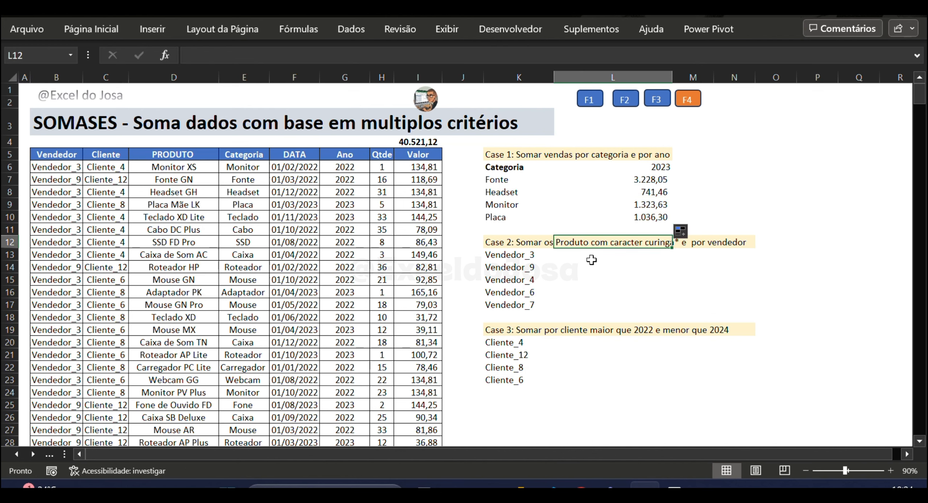
pyautogui.click(591, 260)
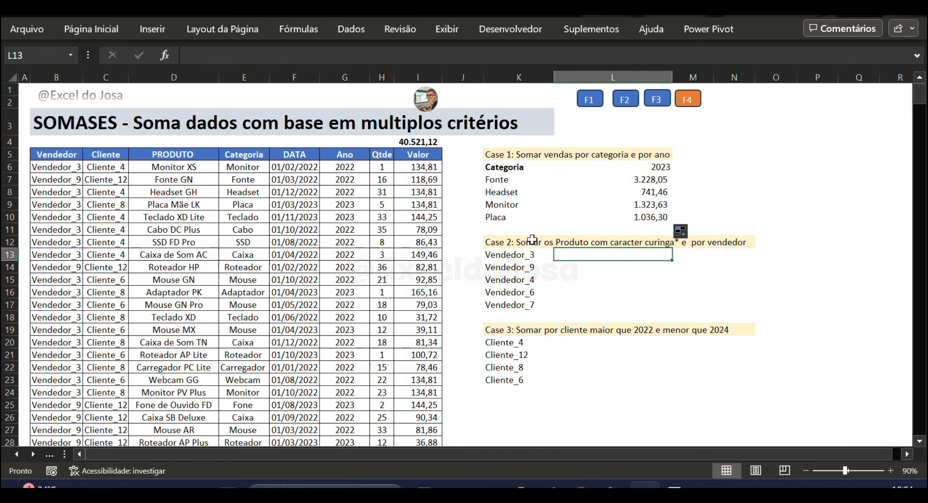
pyautogui.click(184, 241)
pyautogui.click(623, 256)
pyautogui.press('Right')
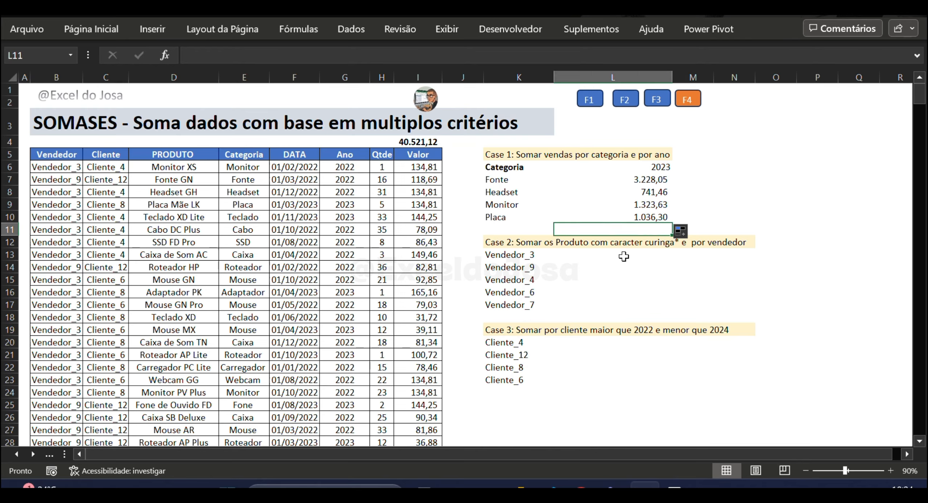
pyautogui.press('Right')
pyautogui.press('Up')
pyautogui.press('Left')
pyautogui.press('Left')
pyautogui.press('Left')
pyautogui.press('Down')
pyautogui.hotkey('shift', 'Down')
pyautogui.hotkey('shift', 'Down')
pyautogui.hotkey('shift', 'Down')
pyautogui.hotkey('shift', 'Down')
pyautogui.hotkey('shift', 'Down')
pyautogui.hotkey('shift', 'Down')
pyautogui.hotkey('shift', 'Down')
pyautogui.hotkey('shift', 'Down')
pyautogui.hotkey('shift', 'Down')
pyautogui.hotkey('shift', 'Down')
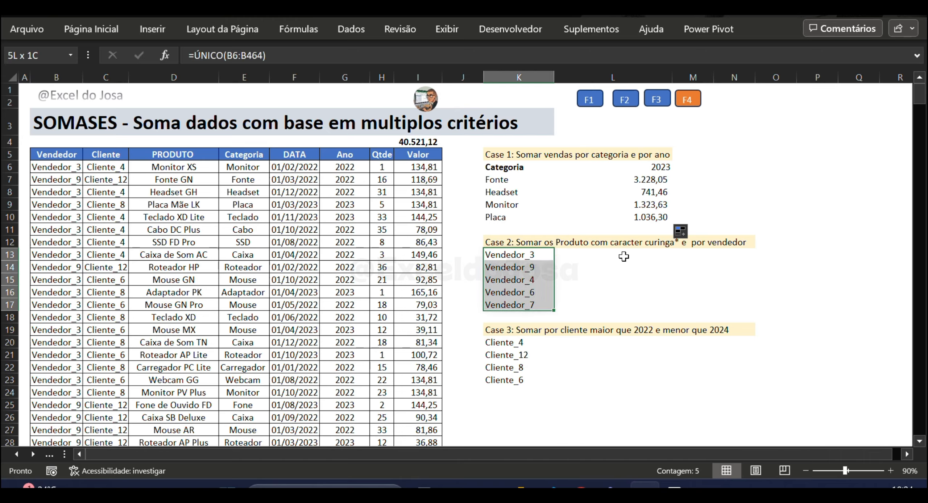
pyautogui.hotkey('ctrl', 'x')
pyautogui.press('Down')
pyautogui.hotkey('ctrl', 'v')
pyautogui.press('Up')
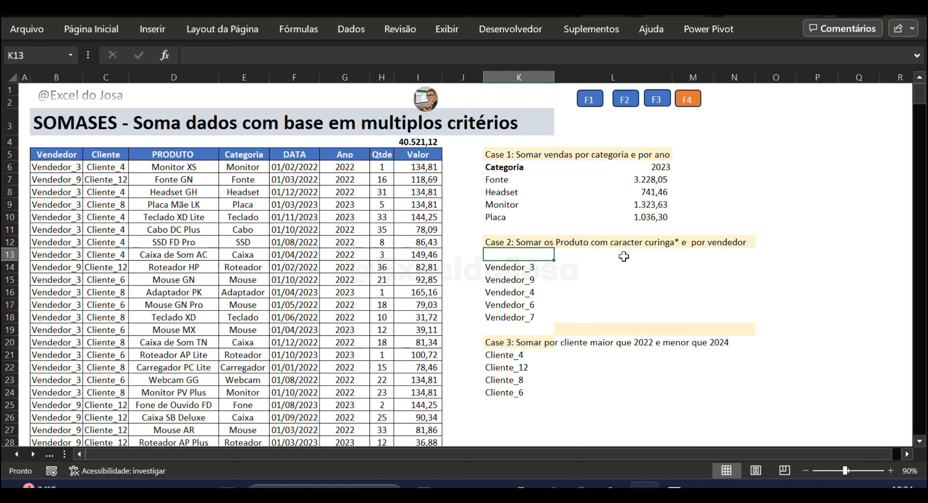
# - Enter the wildcard criterion SSD* in L13, above the Case 2 results area
pyautogui.press('Right')
pyautogui.press('F2')
pyautogui.write('SS')
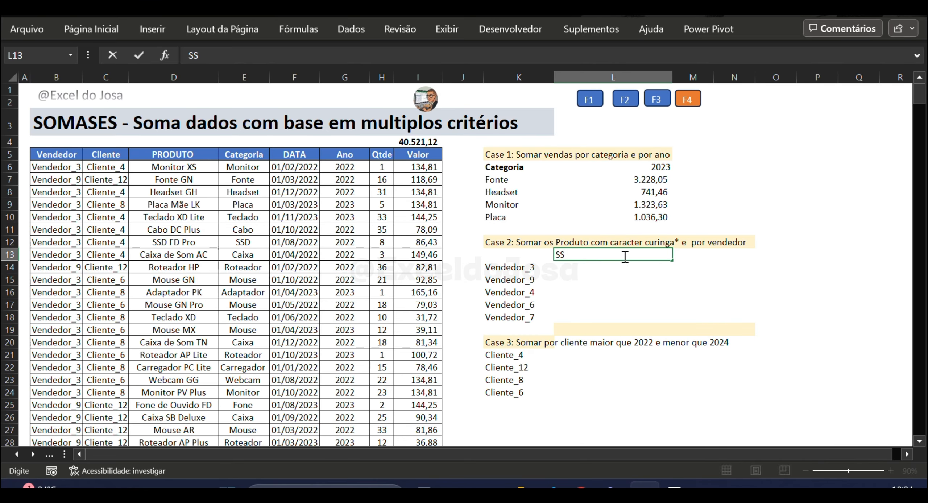
pyautogui.write('D*')
pyautogui.press('Return')
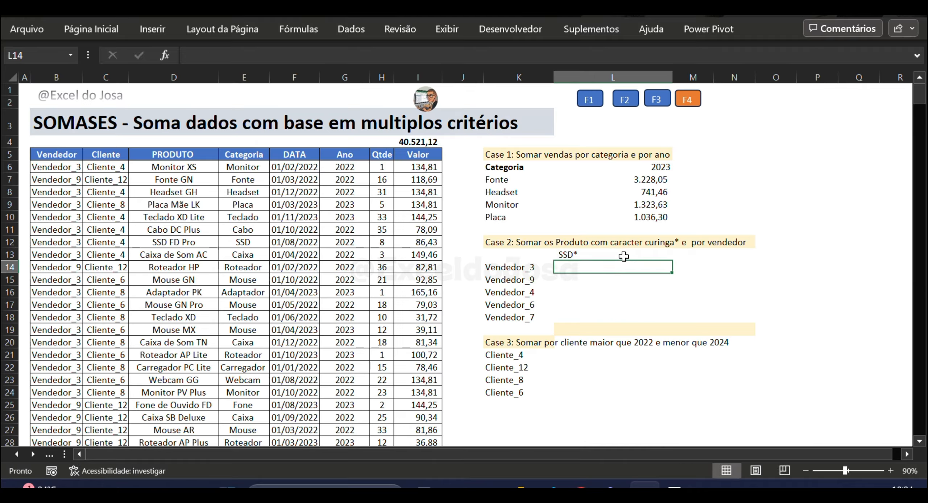
# - Examine the PRODUTO column for names that begin with SSD, such as the one in D12
pyautogui.press('Up')
pyautogui.press('Left')
pyautogui.press('Right')
pyautogui.press('Up')
pyautogui.press('Left')
pyautogui.press('Right')
pyautogui.press('Down')
pyautogui.press('Down')
pyautogui.moveTo(165, 168); pyautogui.dragTo(173, 391)
pyautogui.click(162, 240)
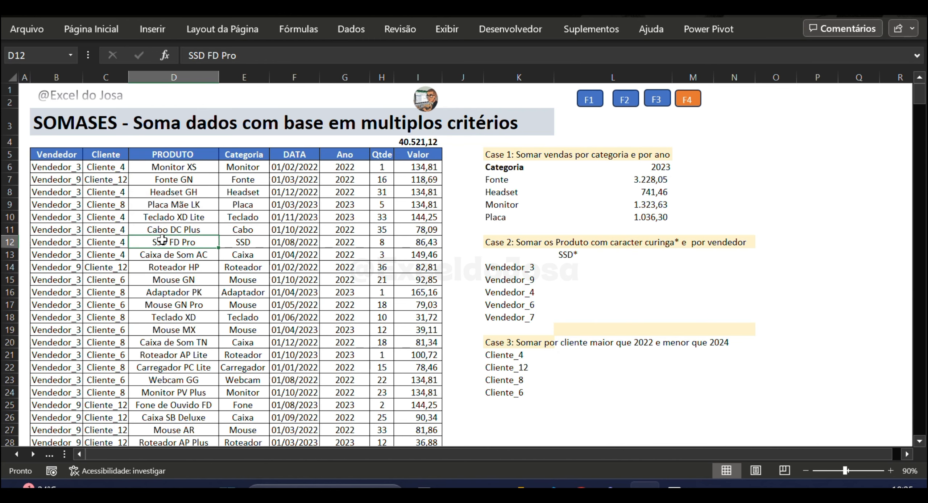
# - Look further down the PRODUTO column, to about row 41, for other product names starting with SSD
pyautogui.press('Down')
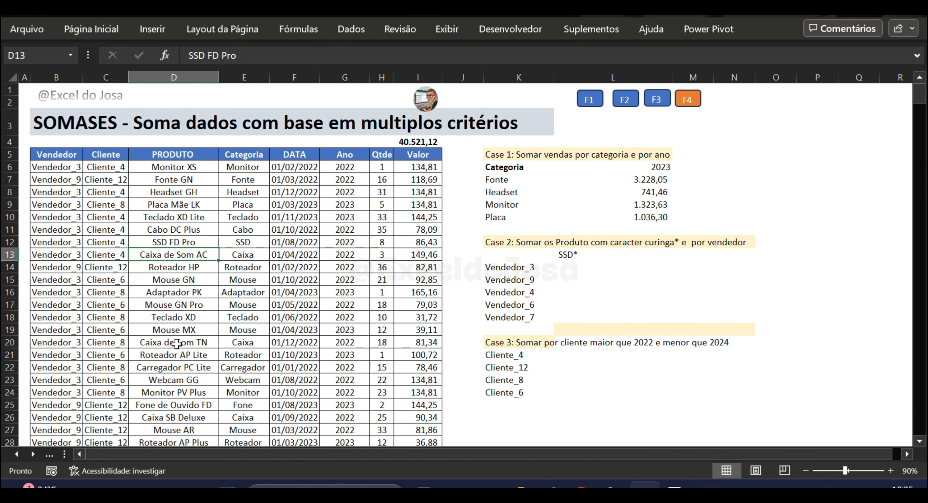
pyautogui.press('Down')
pyautogui.press('Down')
pyautogui.press('Down')
pyautogui.press('Down')
pyautogui.press('Down')
pyautogui.press('Down')
pyautogui.press('Down')
pyautogui.press('Down')
pyautogui.press('Down')
pyautogui.press('Down')
pyautogui.press('Down')
pyautogui.press('Down')
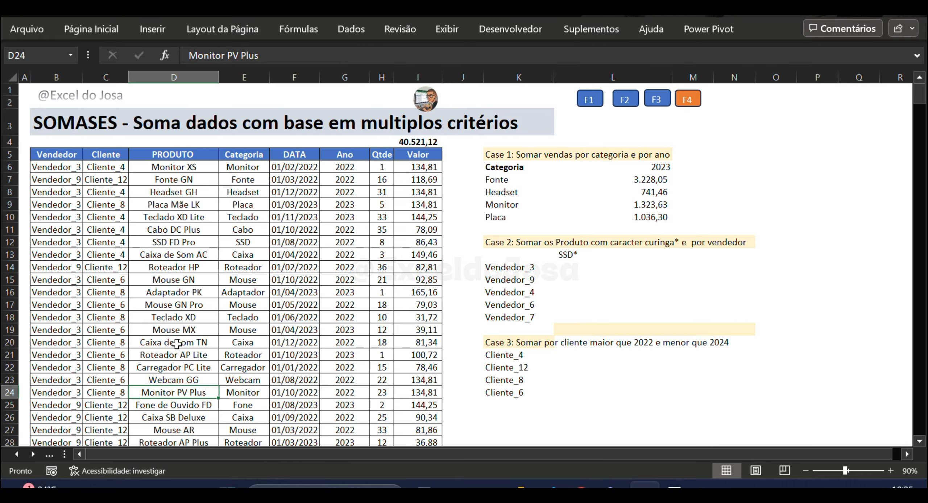
pyautogui.press('Down')
pyautogui.press('Down')
pyautogui.press('Down')
pyautogui.press('Down')
pyautogui.press('Down')
pyautogui.press('Down')
pyautogui.press('Down')
pyautogui.press('Down')
pyautogui.press('Down')
pyautogui.press('Down')
pyautogui.press('Down')
pyautogui.press('Down')
pyautogui.press('Down')
pyautogui.press('Down')
pyautogui.press('Down')
pyautogui.press('Down')
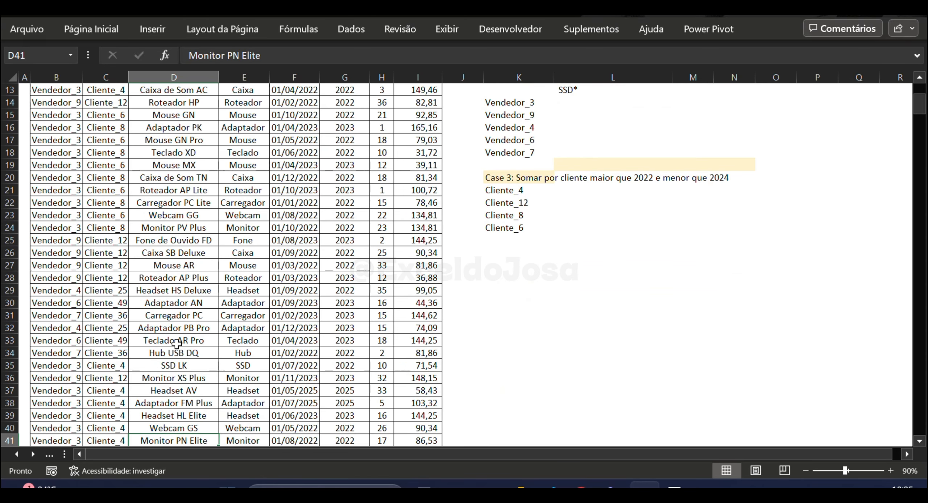
pyautogui.hotkey('ctrl', 'Up')
pyautogui.press('Down')
pyautogui.press('Down')
pyautogui.press('Down')
pyautogui.press('Down')
pyautogui.press('Down')
pyautogui.press('Down')
pyautogui.press('Down')
pyautogui.press('Down')
pyautogui.press('Down')
pyautogui.press('Down')
pyautogui.press('Down')
pyautogui.press('Down')
pyautogui.press('Down')
pyautogui.press('Down')
pyautogui.press('Down')
pyautogui.press('Down')
pyautogui.press('Down')
pyautogui.press('Down')
pyautogui.press('Down')
pyautogui.press('Down')
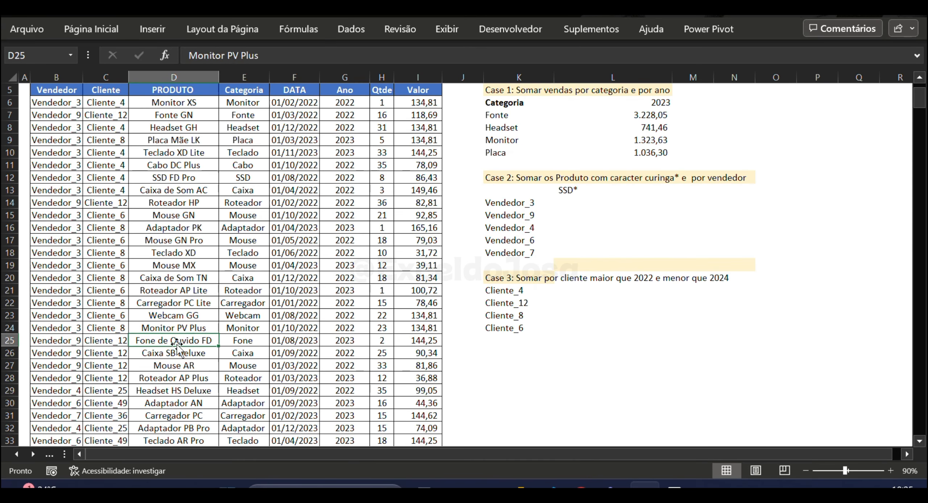
# - Start a SOMASES formula in L14 with sum range I:I, first criteria range B:B and vendor criterion K14
pyautogui.click(574, 192)
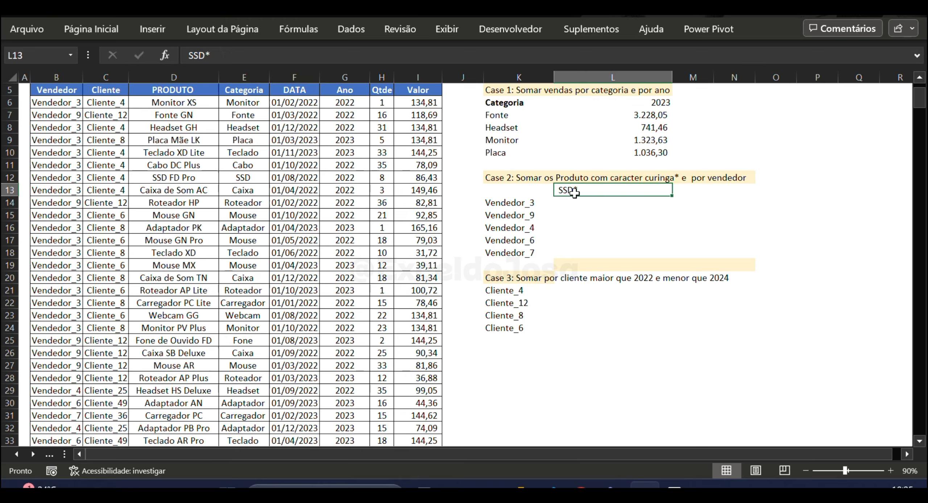
pyautogui.press('Down')
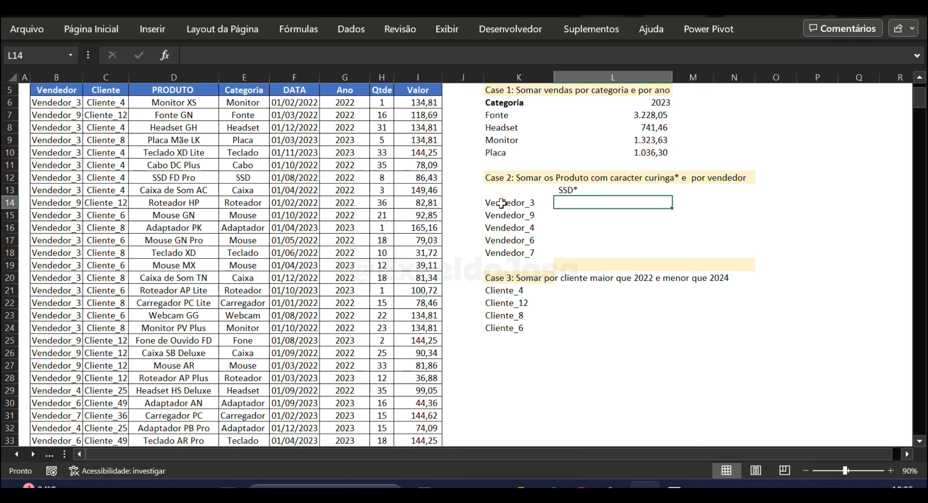
pyautogui.write('=somases')
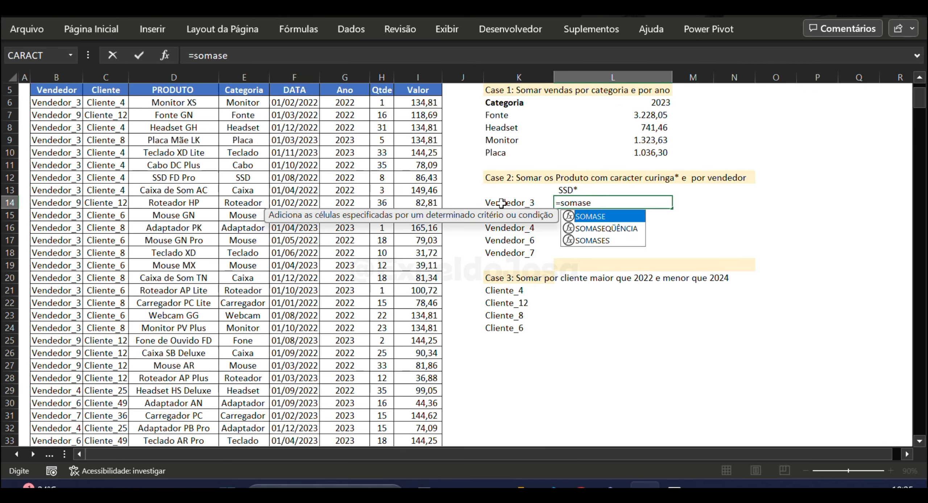
pyautogui.press('Tab')
pyautogui.click(427, 211)
pyautogui.hotkey('ctrl', 'space')
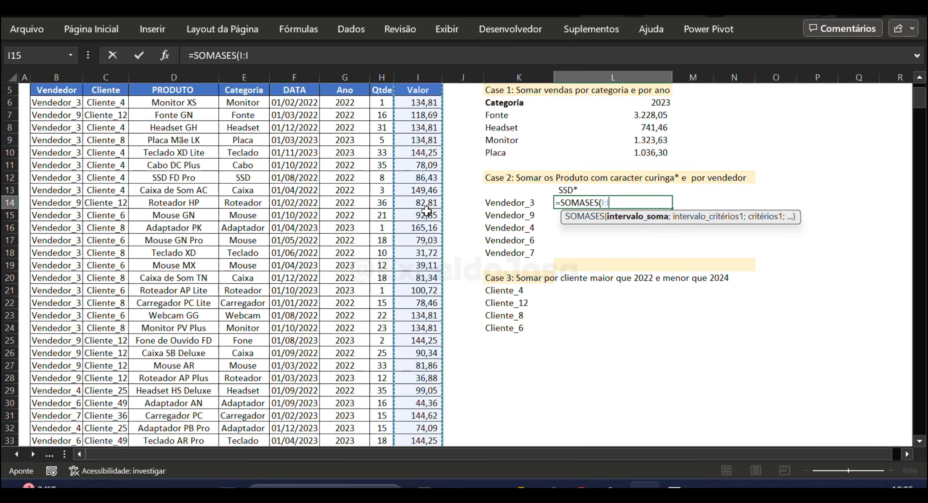
pyautogui.write(';')
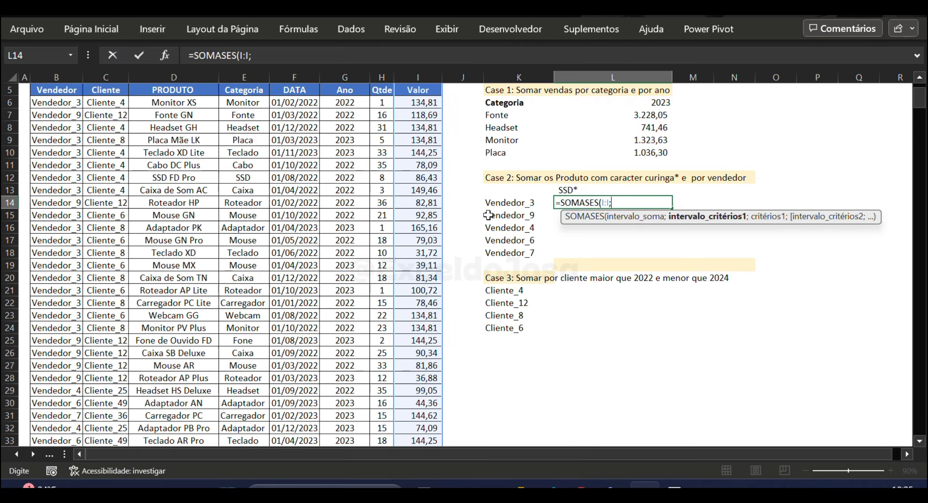
pyautogui.click(63, 226)
pyautogui.hotkey('ctrl', 'space')
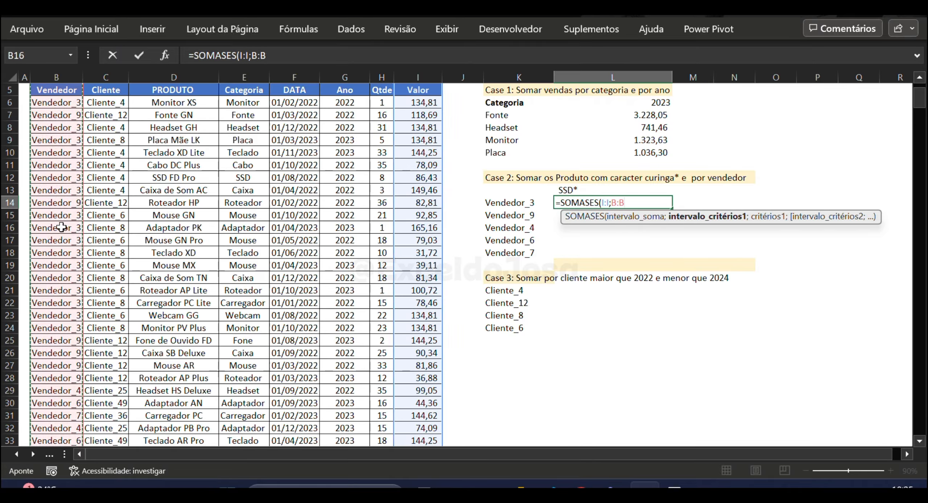
pyautogui.write(';')
pyautogui.click(512, 204)
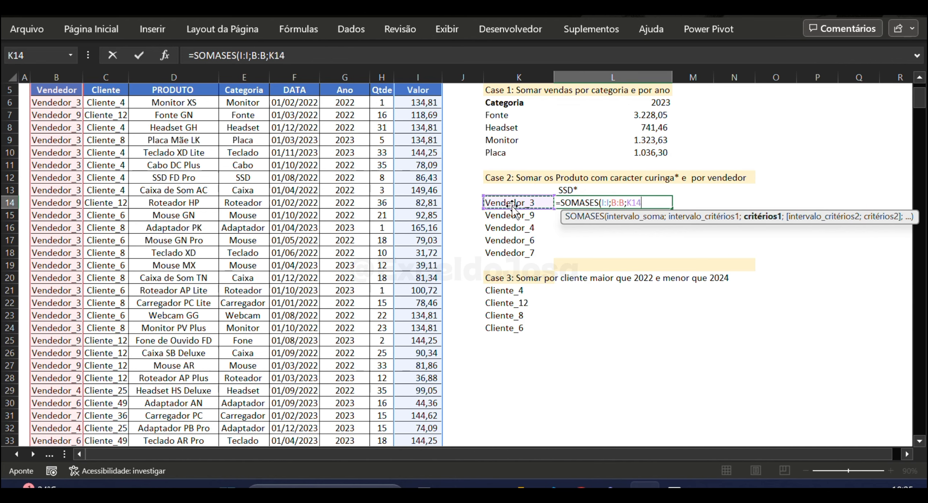
pyautogui.write(';')
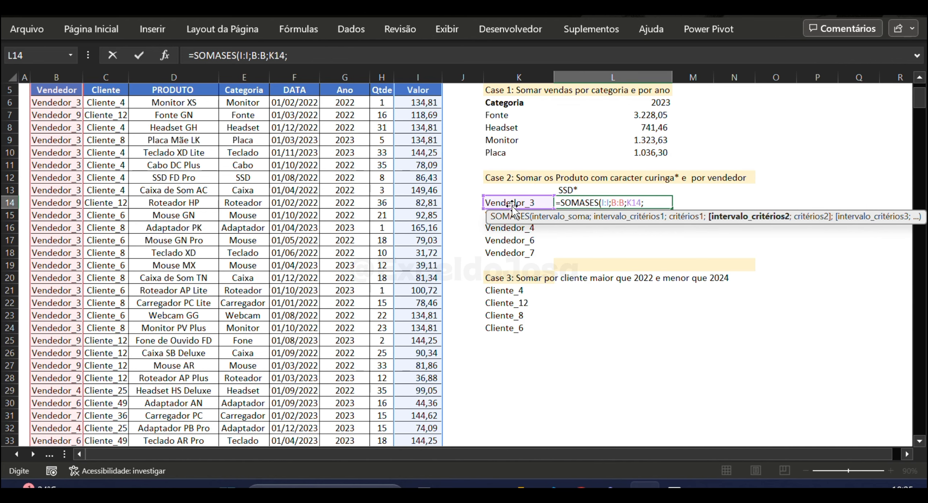
# - Complete the L14 formula with criteria range D:D and absolute criterion $L$13, and format the result with thousands separator and two decimals
pyautogui.click(161, 278)
pyautogui.hotkey('ctrl', 'space')
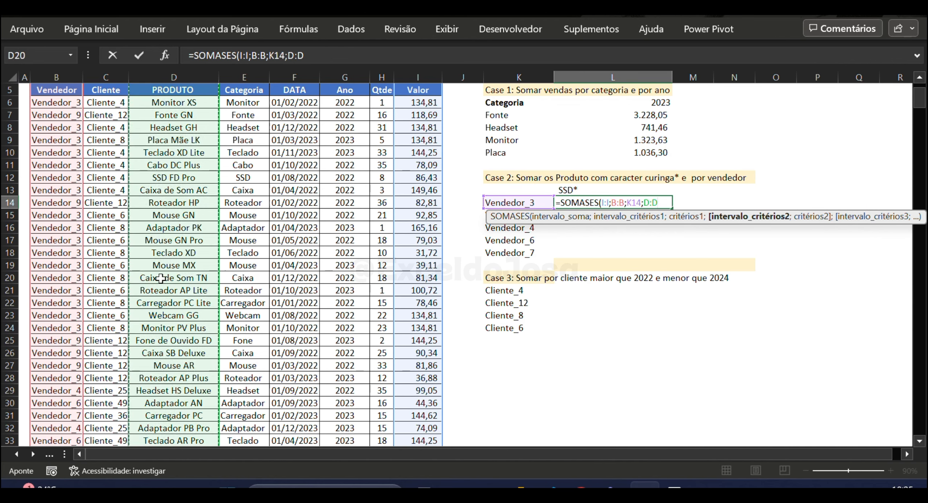
pyautogui.write(';')
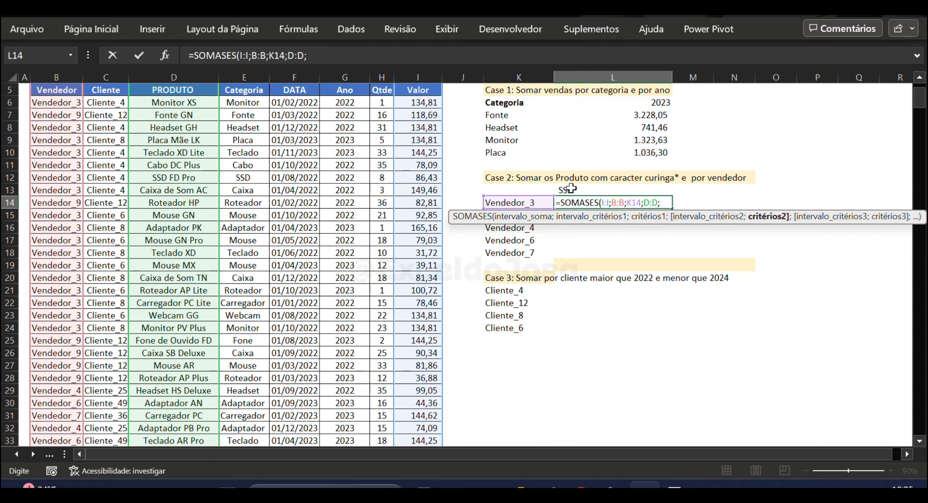
pyautogui.click(568, 189)
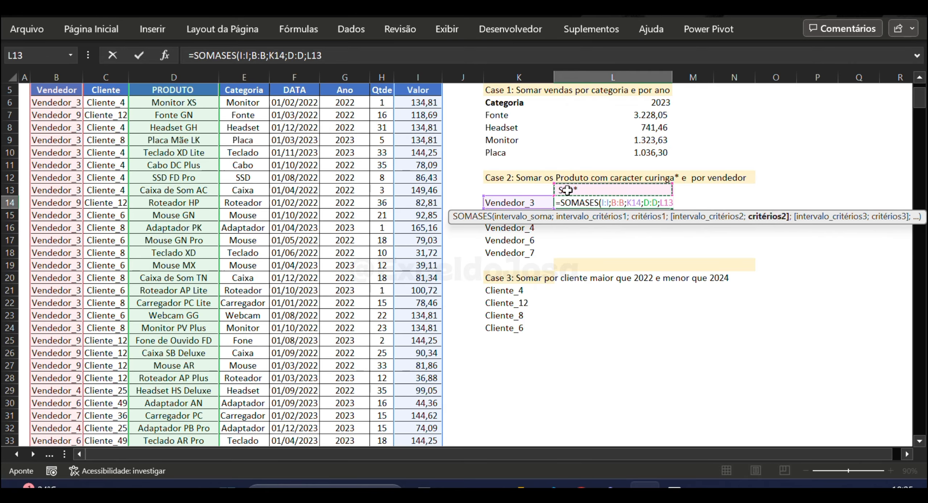
pyautogui.press('F4')
pyautogui.write(')')
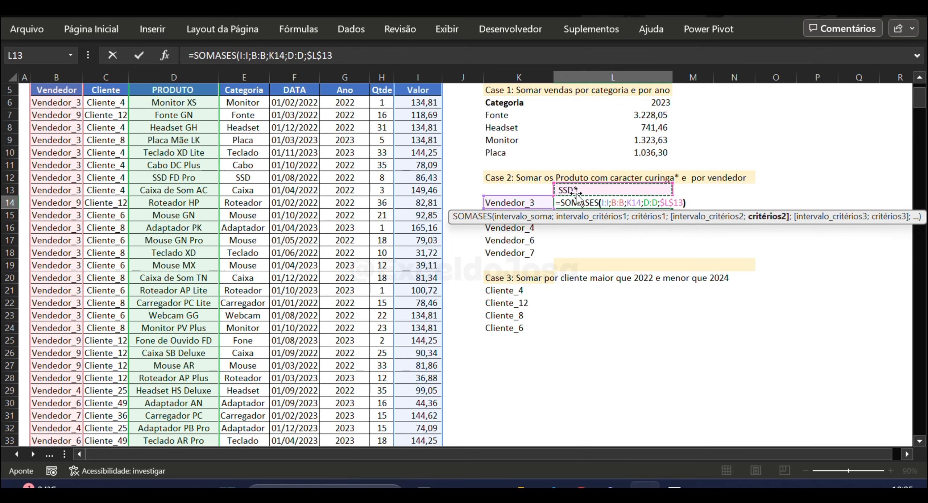
pyautogui.hotkey('ctrl', 'Return')
pyautogui.hotkey('ctrl', 'shift', '1')
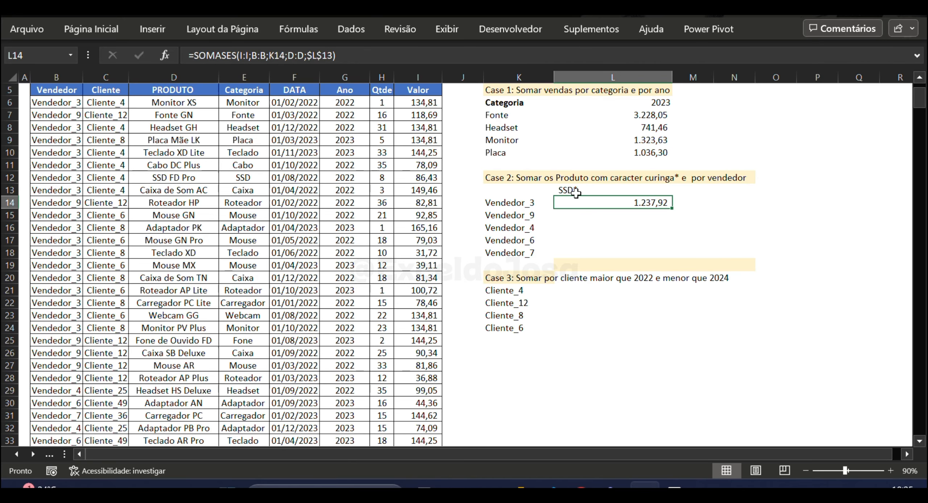
# - Turn on filters for the sales table headers B5:I5
pyautogui.press('Left')
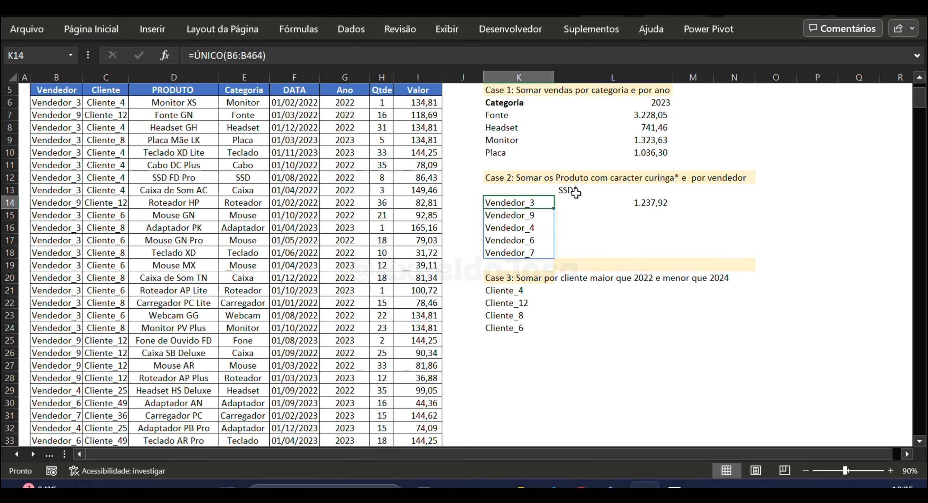
pyautogui.press('Right')
pyautogui.press('Up')
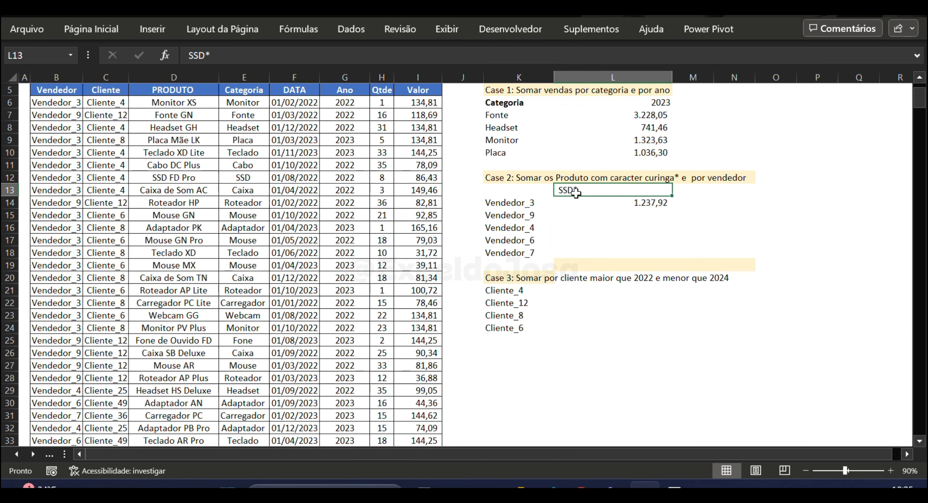
pyautogui.press('Down')
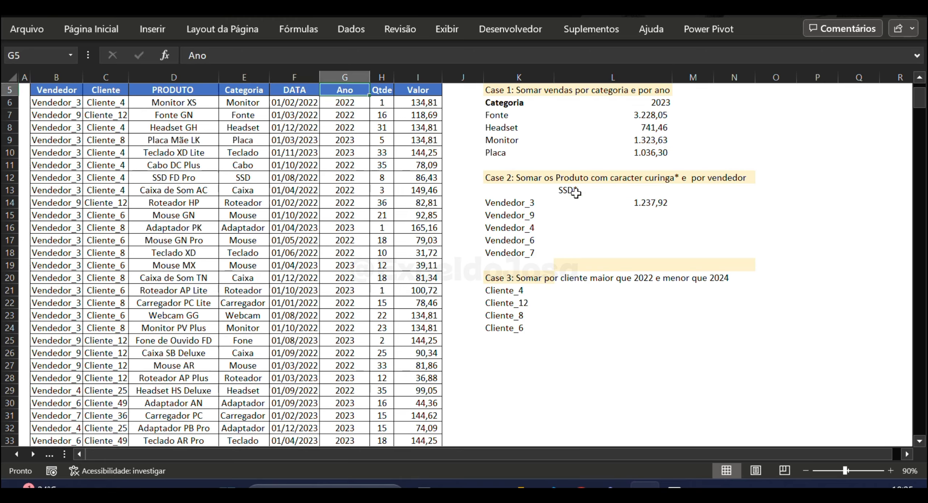
pyautogui.press('Left')
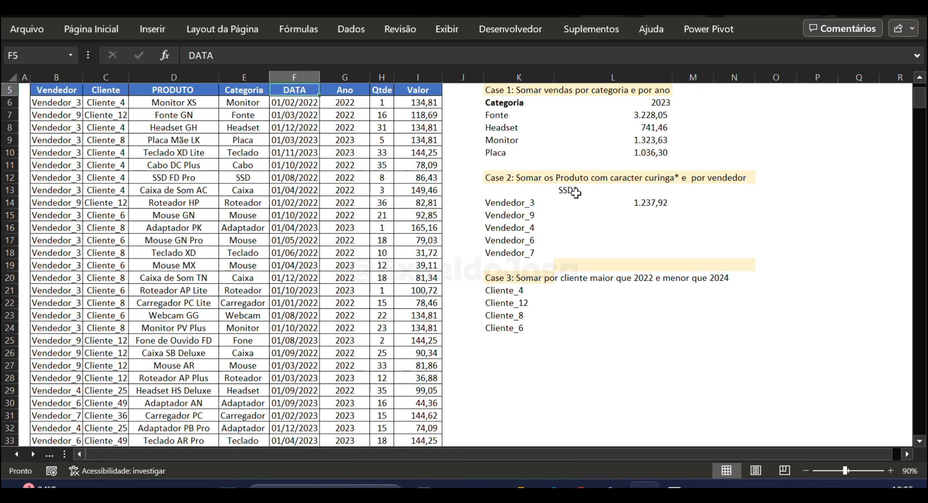
pyautogui.press('Left')
pyautogui.hotkey('ctrl', 'Left')
pyautogui.hotkey('ctrl', 'shift', 'Right')
pyautogui.hotkey('ctrl', 'shift', 'l')
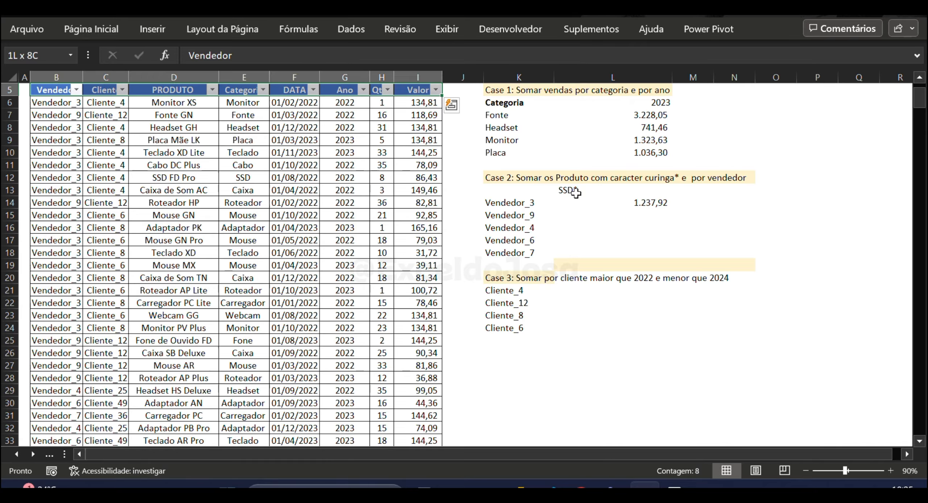
# - Filter the Vendedor column to show only Vendedor_3
pyautogui.press('Left')
pyautogui.press('Right')
pyautogui.hotkey('alt', 'Down')
pyautogui.press('Down')
pyautogui.press('Down')
pyautogui.press('Down')
pyautogui.press('Down')
pyautogui.press('Down')
pyautogui.press('Down')
pyautogui.press('Down')
pyautogui.press('space')
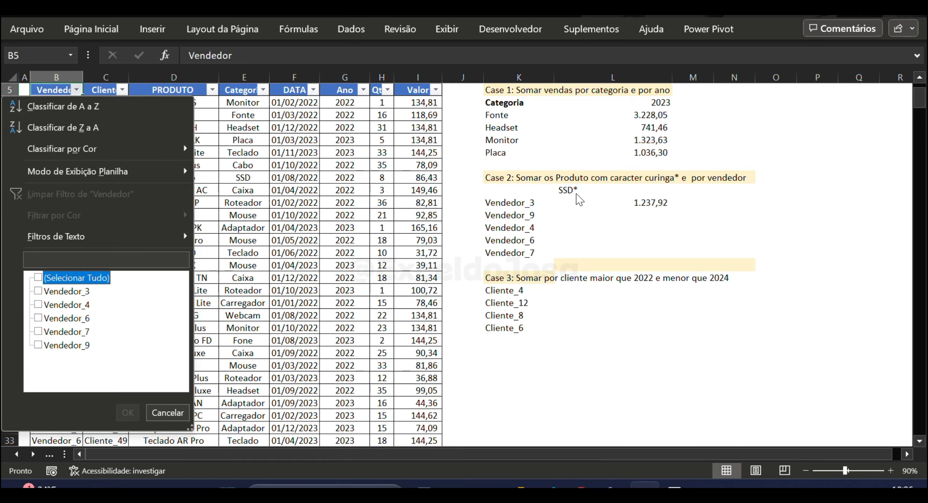
pyautogui.press('Down')
pyautogui.press('space')
pyautogui.press('Return')
# - Filter the PRODUTO column by searching for ssd
pyautogui.press('Right')
pyautogui.press('Right')
pyautogui.press('Right')
pyautogui.press('Left')
pyautogui.hotkey('alt', 'Down')
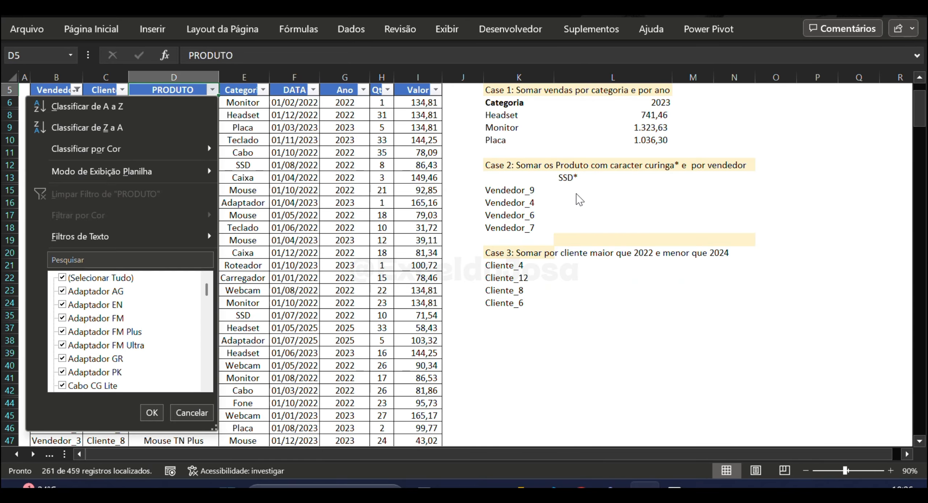
pyautogui.press('Down')
pyautogui.press('Down')
pyautogui.press('Down')
pyautogui.press('Down')
pyautogui.press('Down')
pyautogui.press('Down')
pyautogui.press('Down')
pyautogui.press('space')
pyautogui.press('Up')
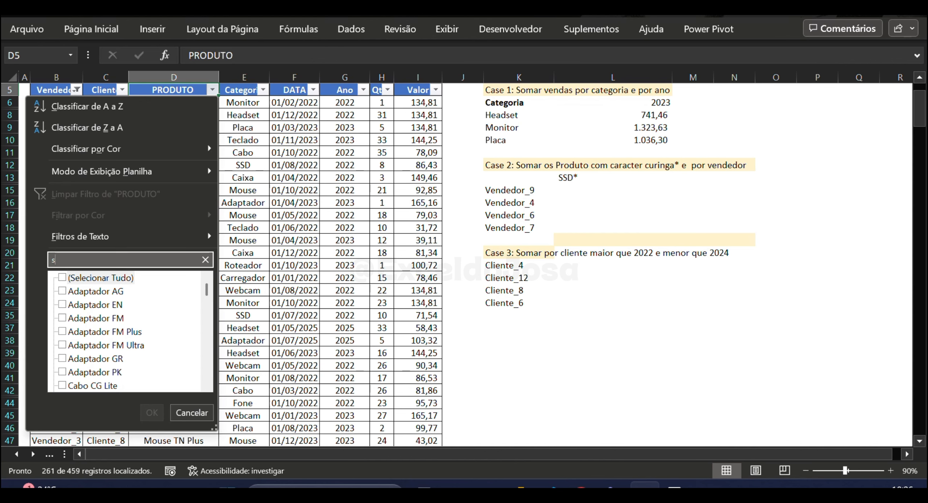
pyautogui.write('ssd')
pyautogui.press('Return')
# - Check the Valor subtotal in I4 for the filtered rows and remove the table filters
pyautogui.press('Up')
pyautogui.press('Up')
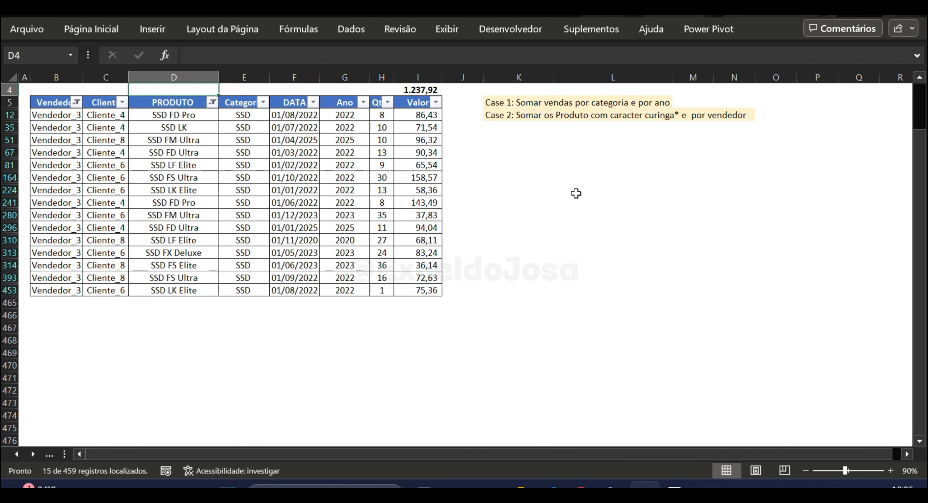
pyautogui.press('Right')
pyautogui.press('Right')
pyautogui.press('Right')
pyautogui.press('Right')
pyautogui.press('Right')
pyautogui.press('Down')
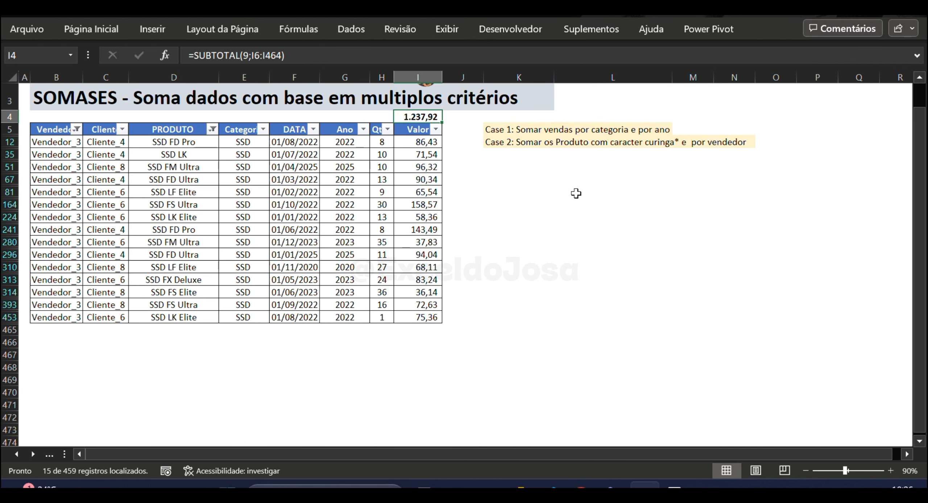
pyautogui.press('Down')
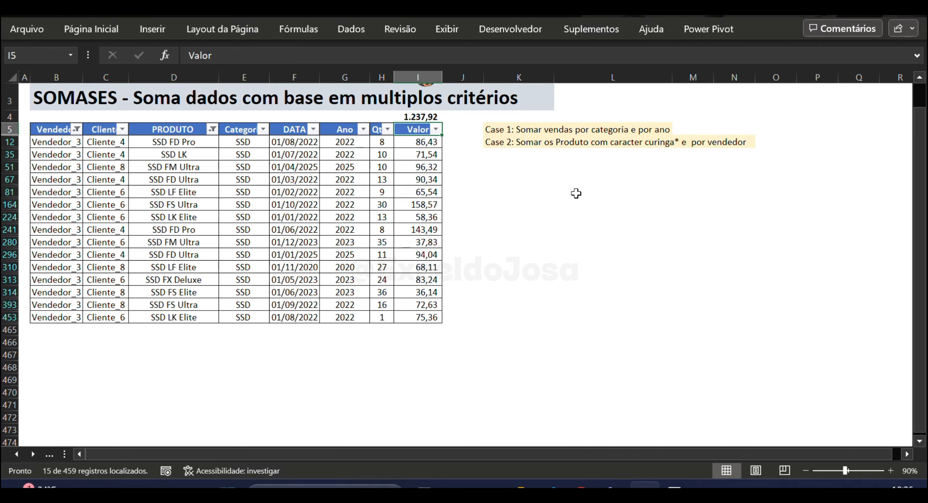
pyautogui.hotkey('ctrl', 'shift', 'l')
# - Change the wildcard criterion in L13 to Hea*
pyautogui.doubleClick(576, 230)
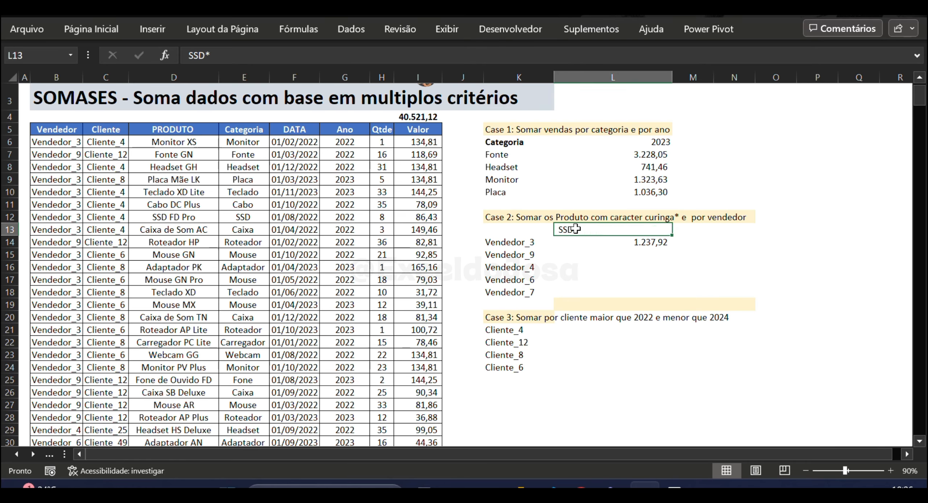
pyautogui.press('Left')
pyautogui.hotkey('shift', 'Left')
pyautogui.hotkey('shift', 'Left')
pyautogui.hotkey('shift', 'Left')
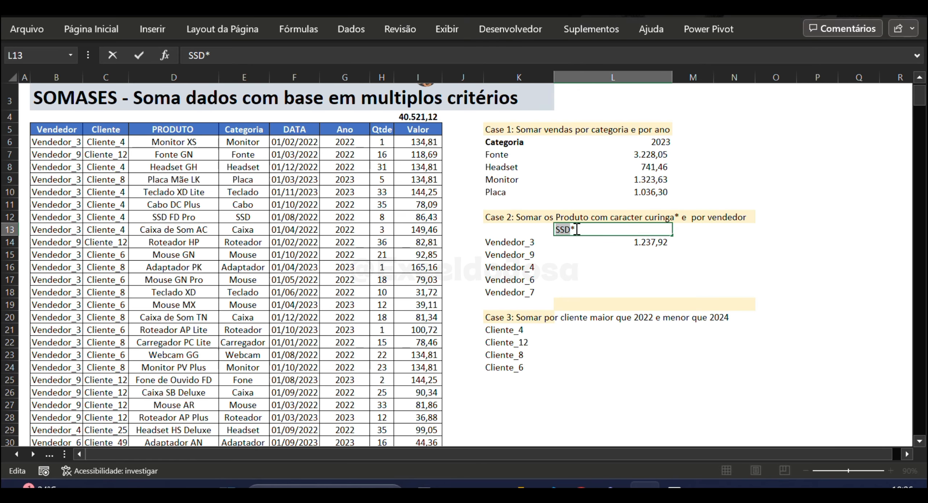
pyautogui.write('HEa')
pyautogui.press('Return')
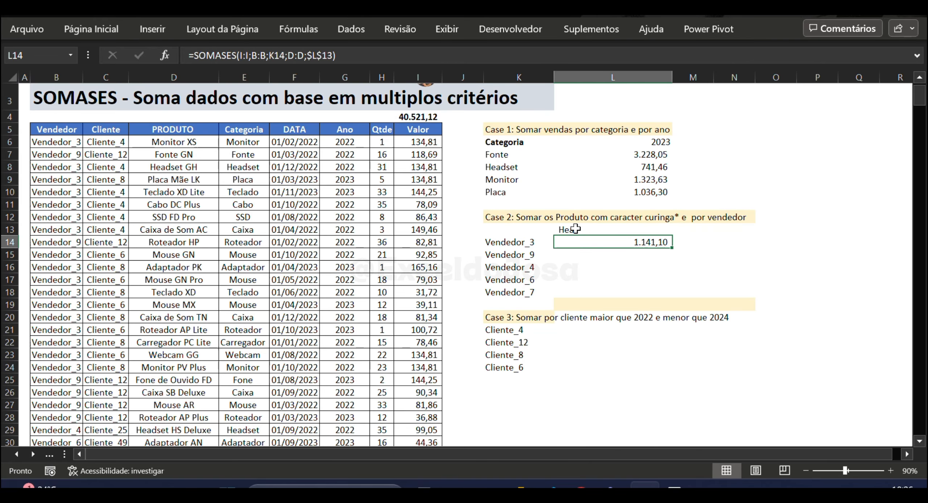
# - Compare the wildcard criterion in L13 with the product names in column D and the categories in column E
pyautogui.press('F2')
pyautogui.click(575, 229)
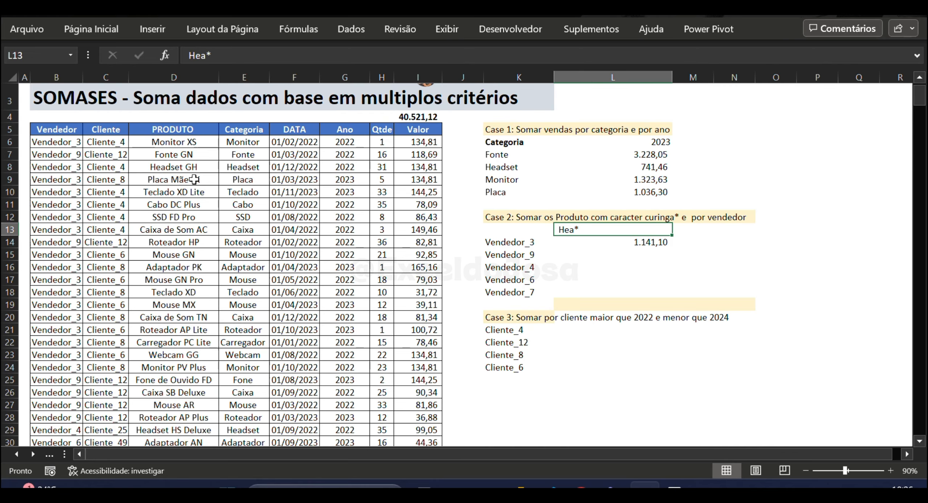
pyautogui.click(182, 167)
pyautogui.keyDown('shift'); pyautogui.click(191, 326); pyautogui.keyUp('shift')
pyautogui.click(567, 253)
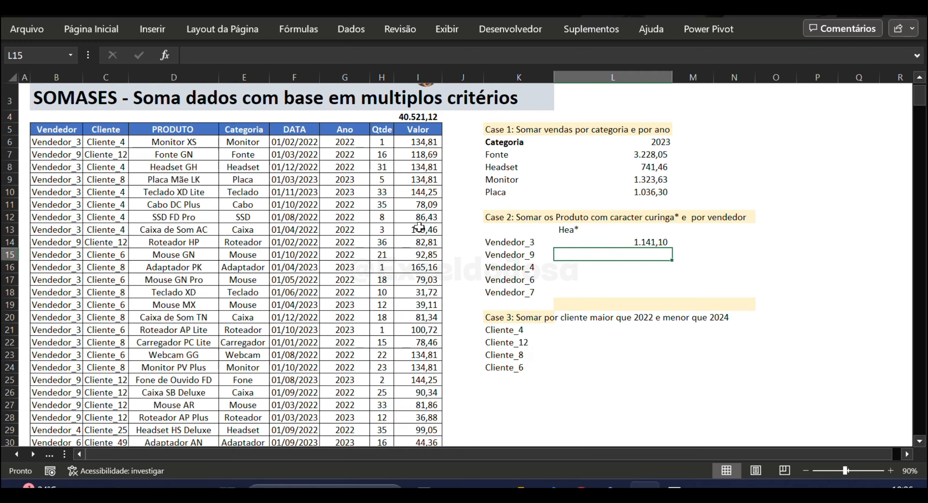
pyautogui.moveTo(236, 145); pyautogui.dragTo(277, 358)
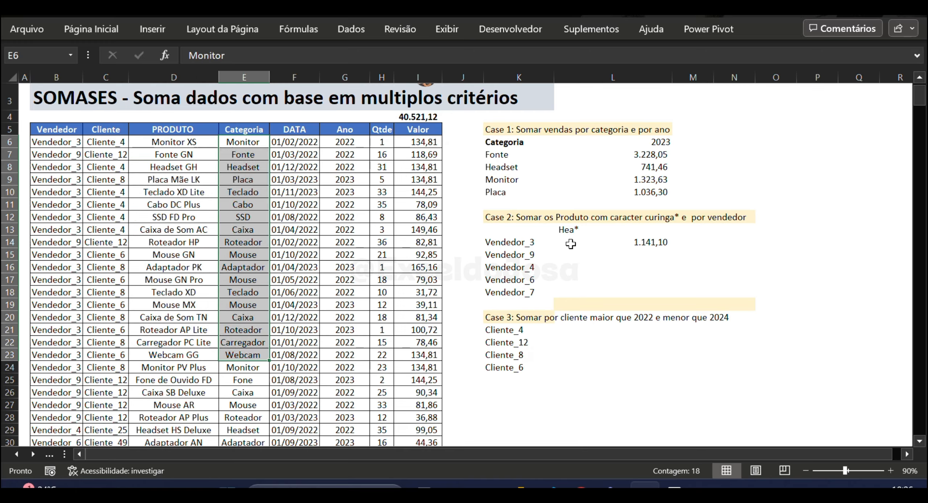
pyautogui.click(574, 232)
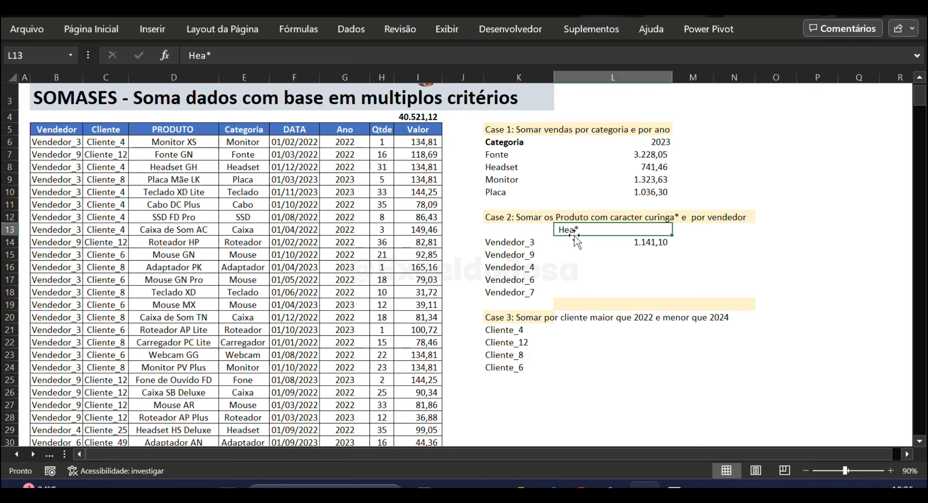
# - Start a SOMASES formula in L21, beside Cliente_4 in Case 3, with the whole Valor column I:I as the sum range
pyautogui.press('Down')
pyautogui.press('Down')
pyautogui.press('Down')
pyautogui.press('Down')
pyautogui.press('Down')
pyautogui.press('Down')
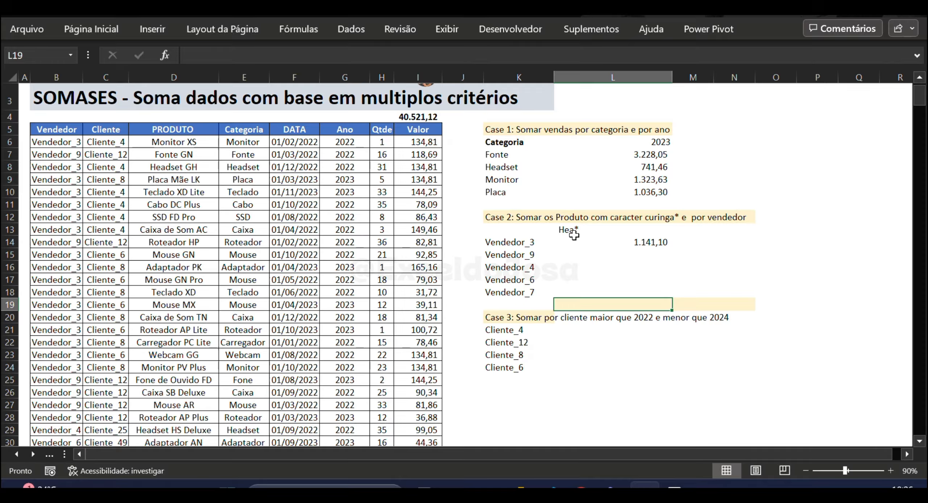
pyautogui.hotkey('shift', 'Right')
pyautogui.hotkey('shift', 'Right')
pyautogui.press('Down')
pyautogui.press('Left')
pyautogui.press('Down')
pyautogui.press('Up')
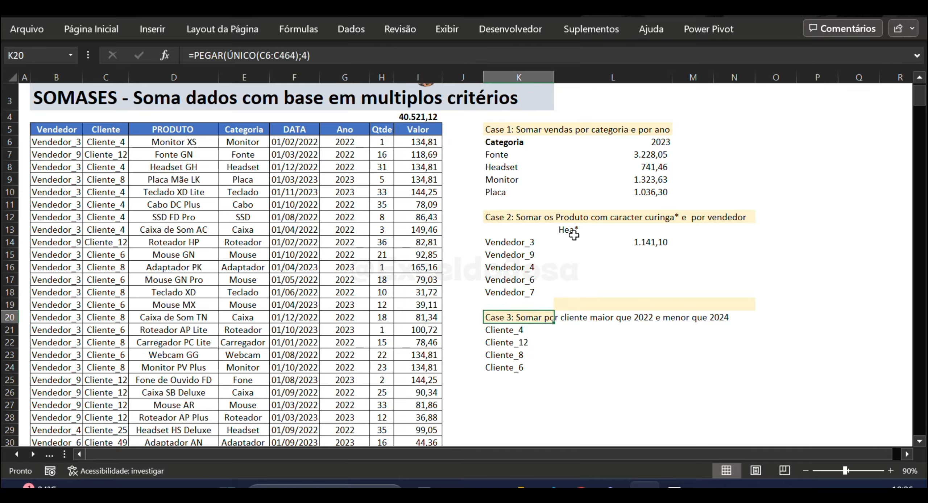
pyautogui.press('Down')
pyautogui.press('Right')
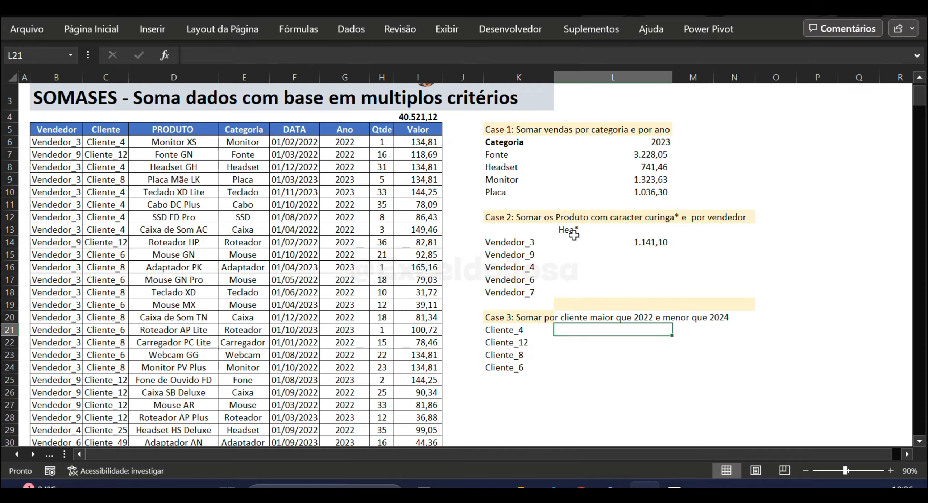
pyautogui.press('Up')
pyautogui.press('Down')
pyautogui.write('=somases')
pyautogui.press('Tab')
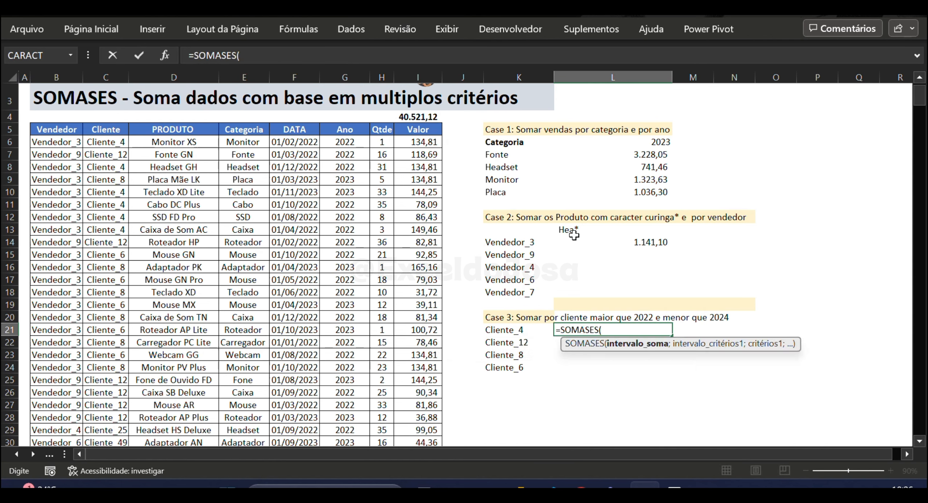
pyautogui.press('Left')
pyautogui.press('Left')
pyautogui.press('Left')
pyautogui.hotkey('ctrl', 'space')
pyautogui.write(';')
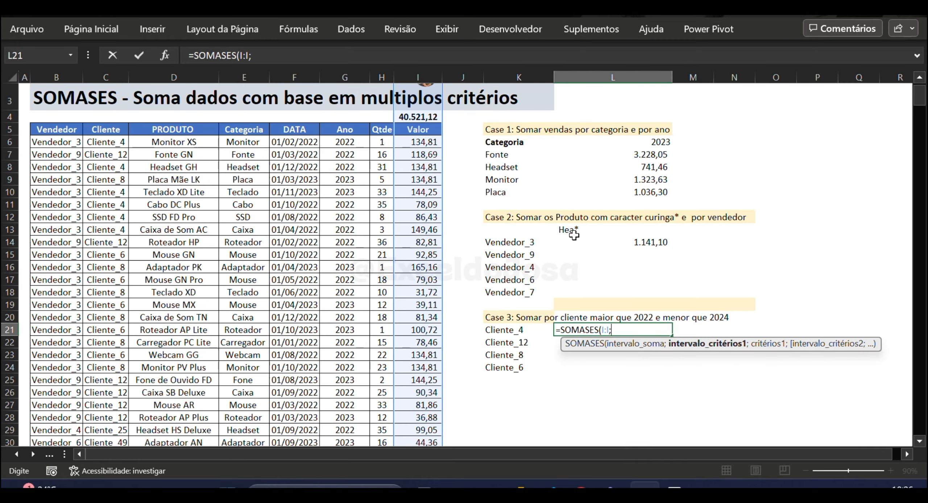
pyautogui.press('Left')
pyautogui.press('Left')
pyautogui.press('Left')
pyautogui.press('Left')
pyautogui.press('Left')
pyautogui.press('Left')
pyautogui.press('Left')
pyautogui.press('Left')
pyautogui.press('Left')
pyautogui.press('Left')
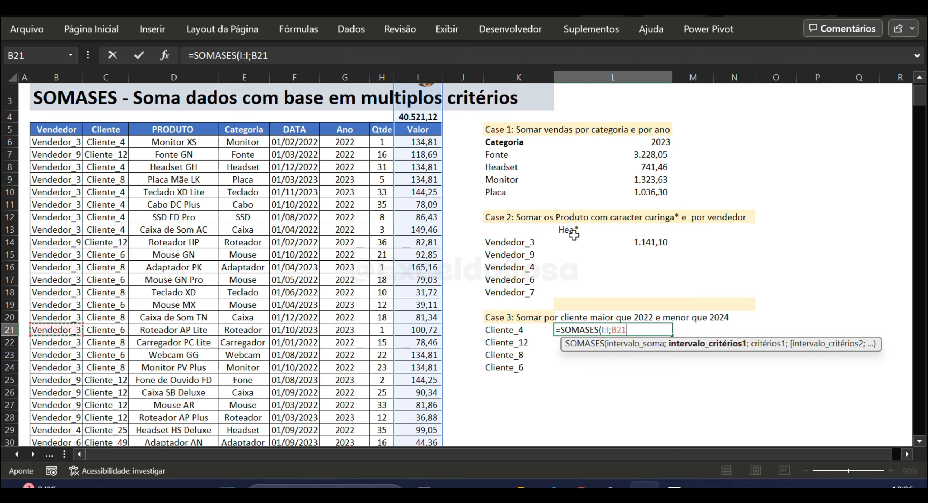
pyautogui.hotkey('ctrl', 'space')
pyautogui.write(';')
pyautogui.press('Left')
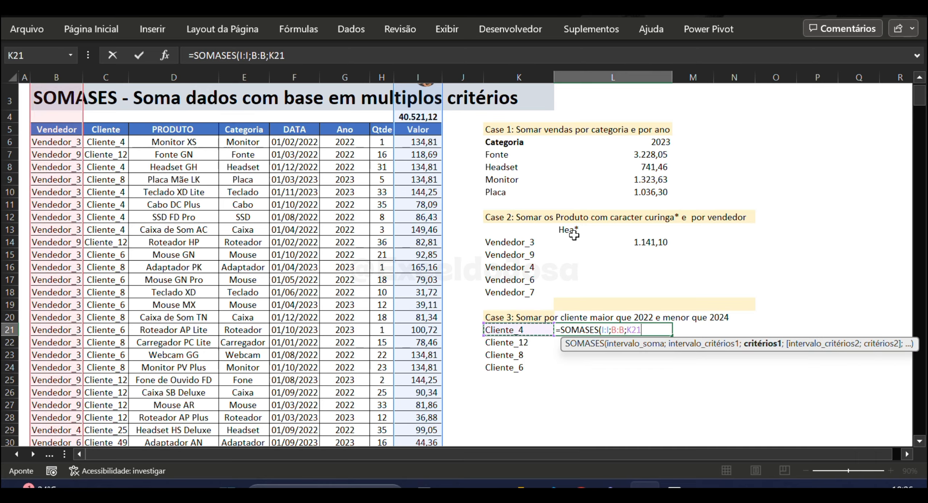
pyautogui.press('BackSpace')
pyautogui.press('BackSpace')
pyautogui.press('BackSpace')
pyautogui.press('BackSpace')
pyautogui.press('BackSpace')
pyautogui.press('BackSpace')
pyautogui.press('BackSpace')
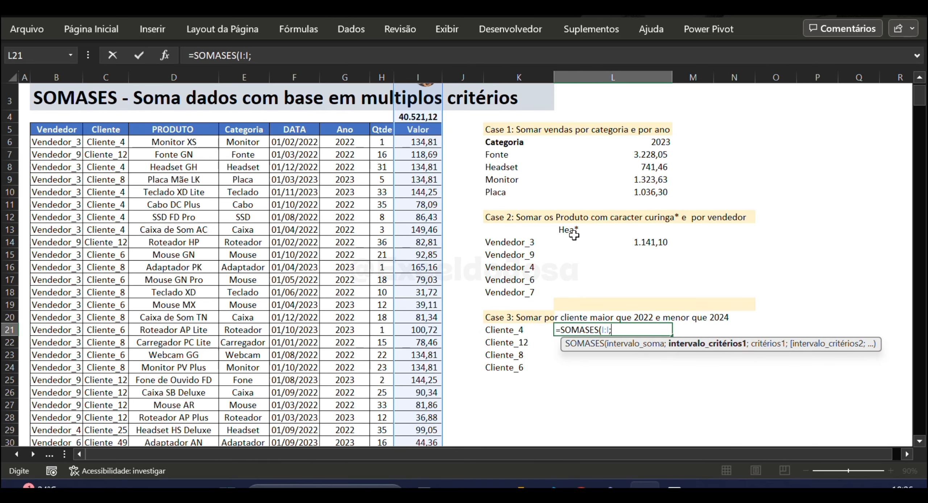
# - Add the Cliente column C:C as the first criteria range with K21 as its criterion
pyautogui.click(96, 219)
pyautogui.hotkey('ctrl', 'space')
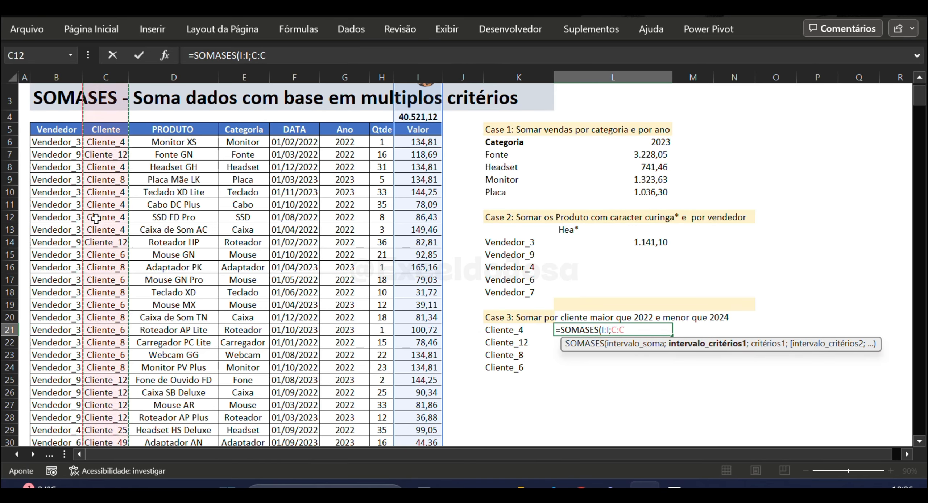
pyautogui.write(';')
pyautogui.press('Left')
pyautogui.write(';')
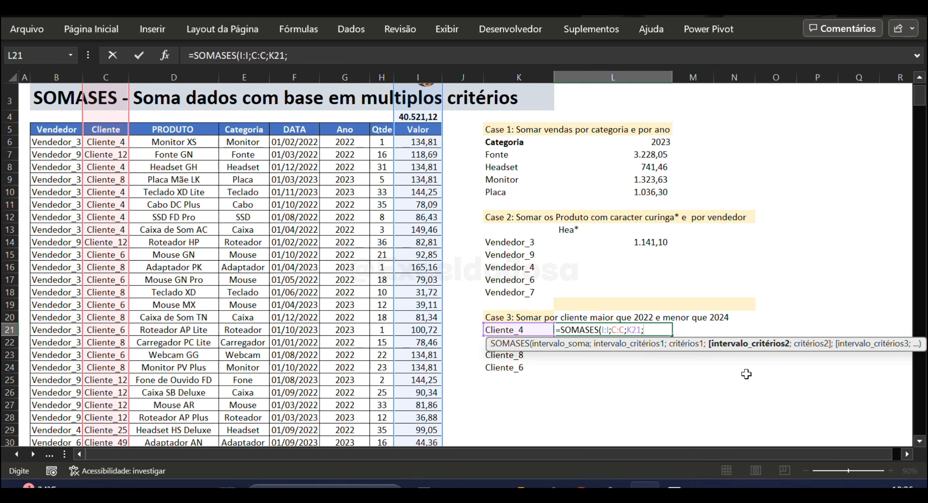
# - Add the Ano column G:G with the criterion >2022, followed by G:G again as the third criteria range
pyautogui.click(342, 294)
pyautogui.hotkey('ctrl', 'space')
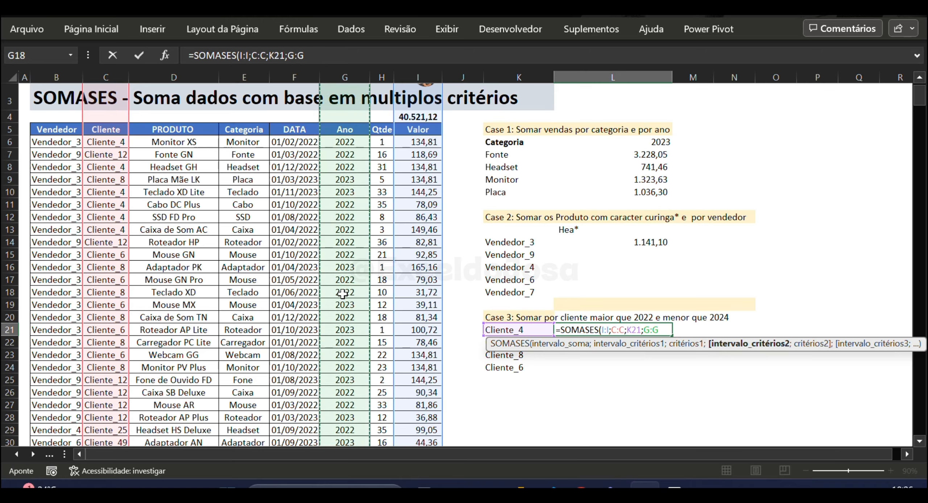
pyautogui.write(';')
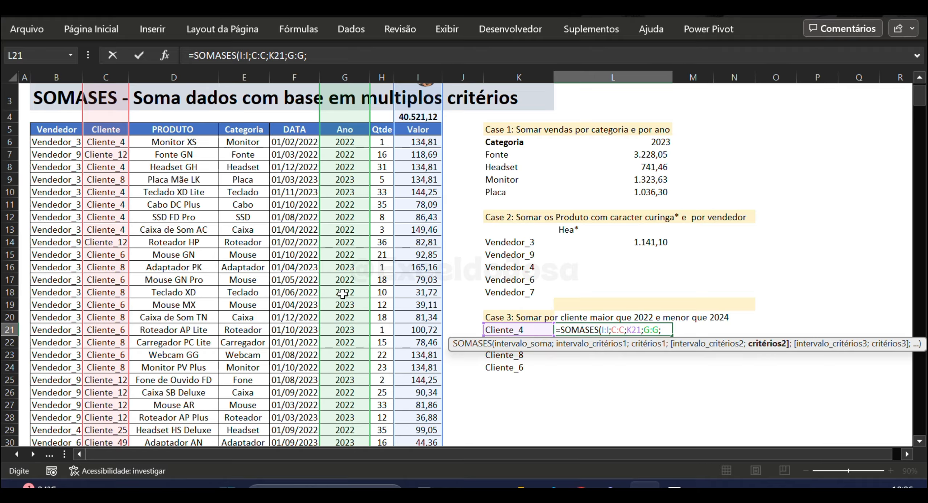
pyautogui.write('>2022;')
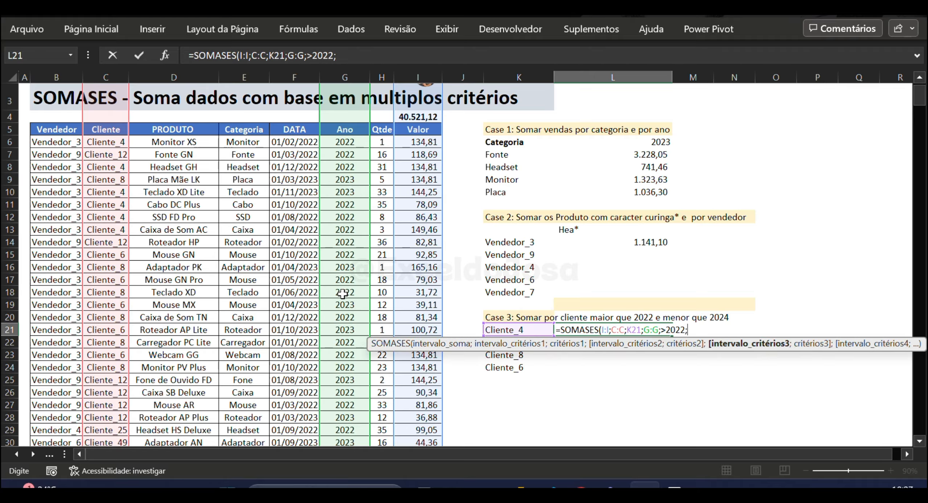
pyautogui.click(348, 278)
pyautogui.hotkey('ctrl', 'space')
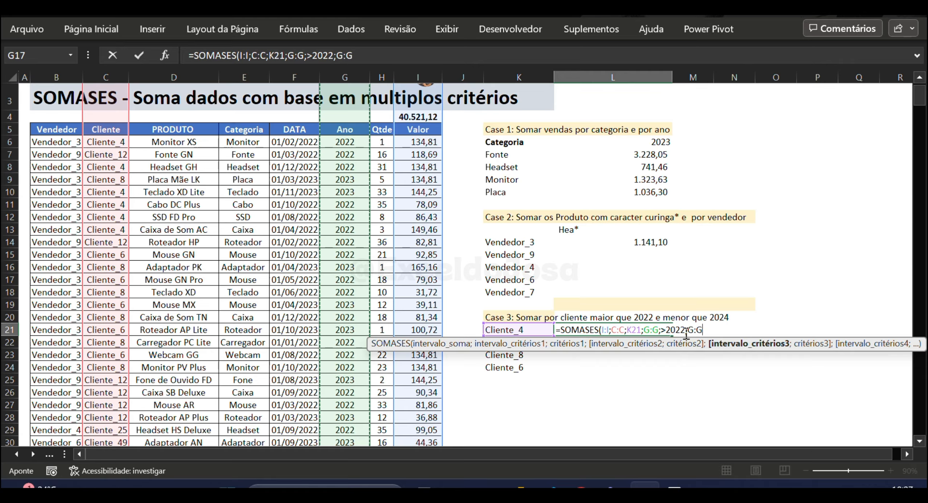
# - Enclose the >2022 criterion in the L21 formula in double quotation marks
pyautogui.moveTo(687, 330); pyautogui.dragTo(713, 331)
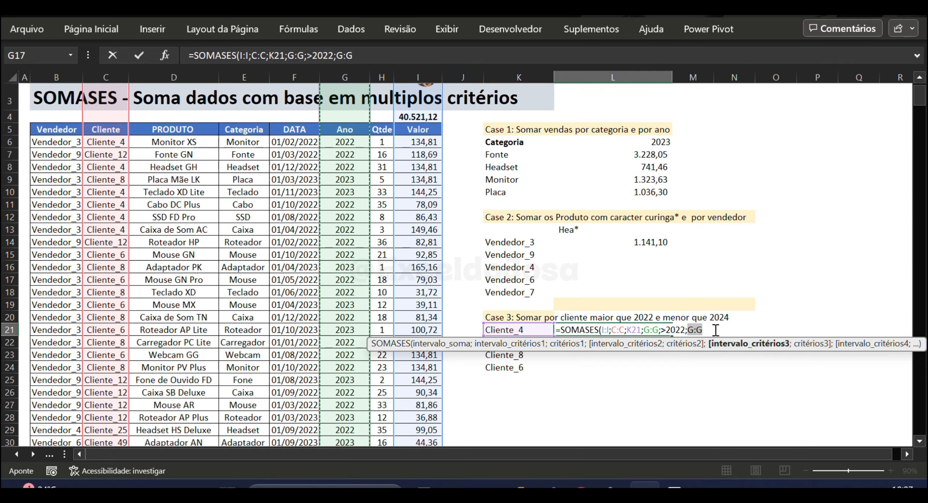
pyautogui.click(667, 330)
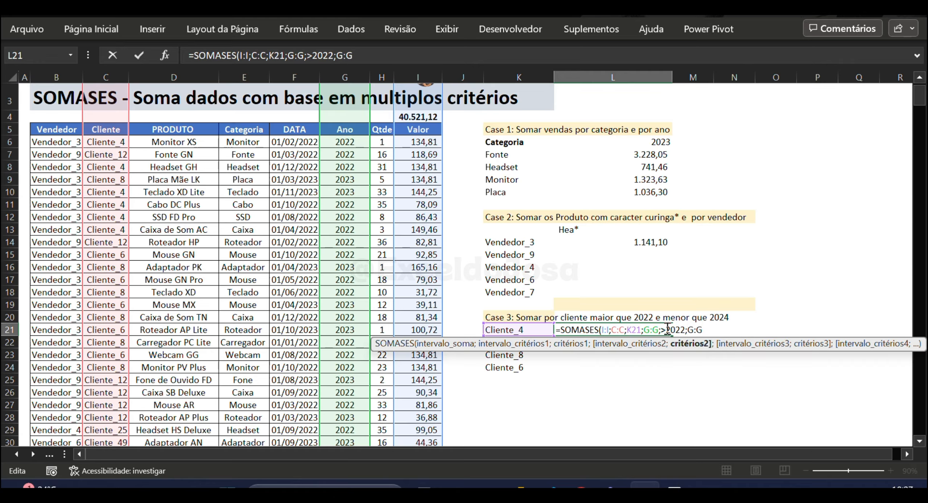
pyautogui.write('"')
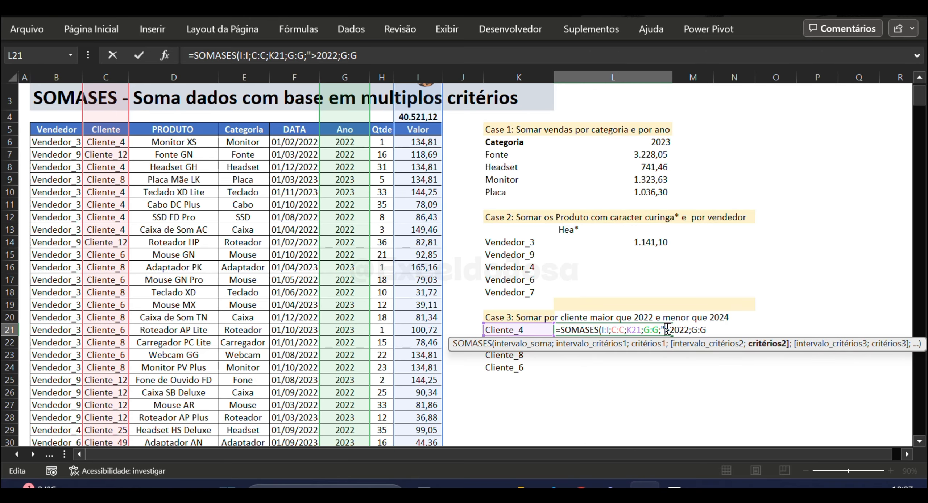
pyautogui.click(687, 330)
pyautogui.write('"')
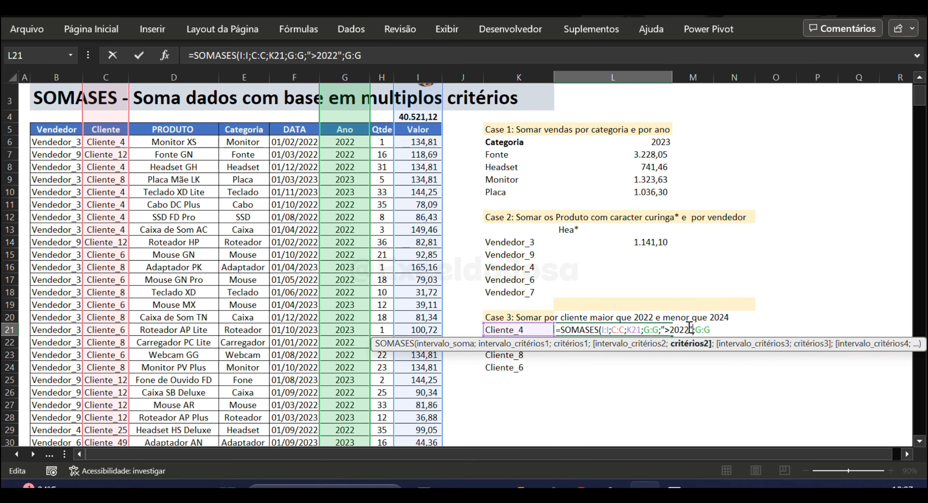
# - Re-enter G:G as the third criteria range, set its criterion to "<2024" and complete the L21 formula
pyautogui.moveTo(695, 330); pyautogui.dragTo(710, 330)
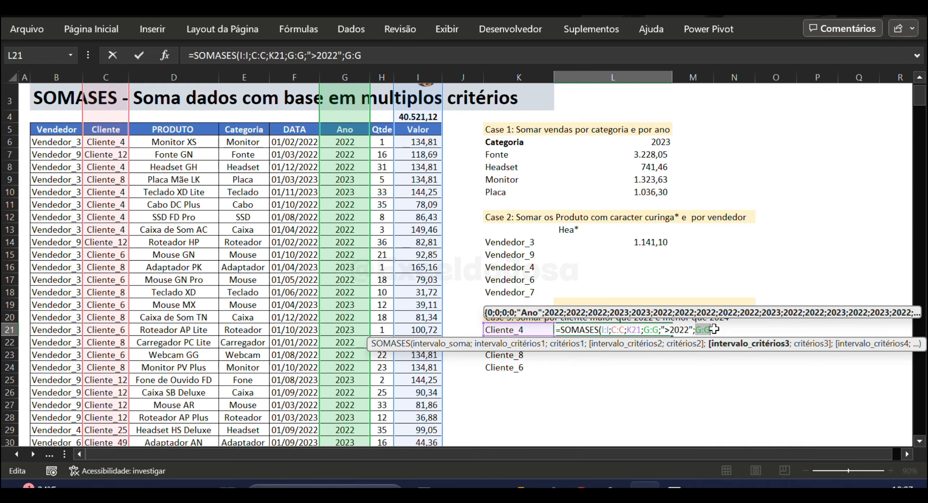
pyautogui.click(719, 329)
pyautogui.press('BackSpace')
pyautogui.press('BackSpace')
pyautogui.press('BackSpace')
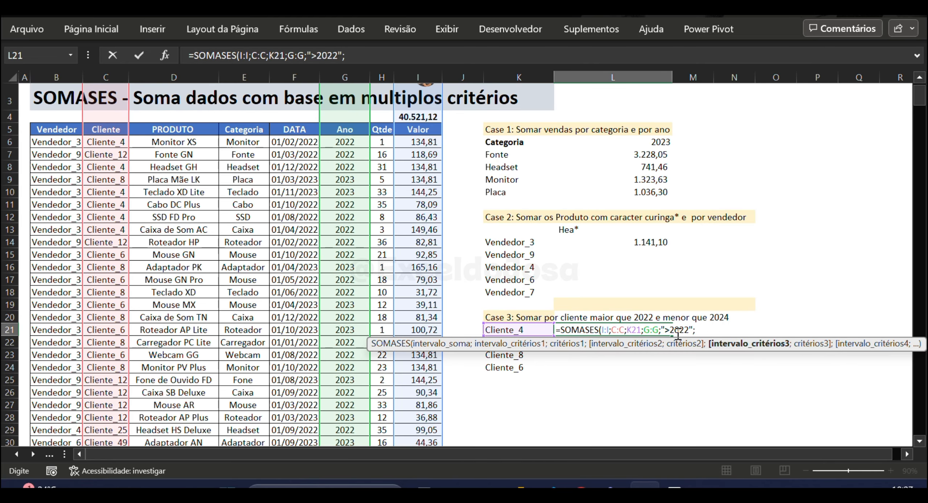
pyautogui.click(342, 292)
pyautogui.hotkey('ctrl', 'space')
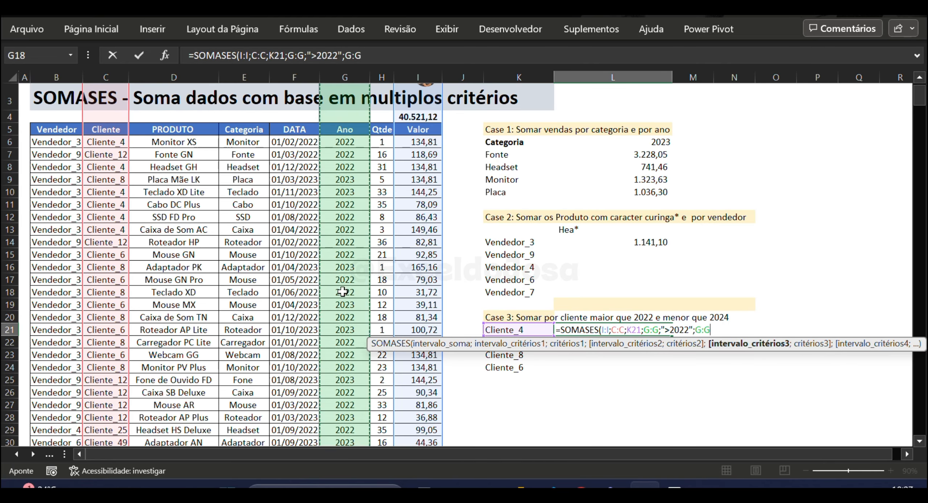
pyautogui.write(';')
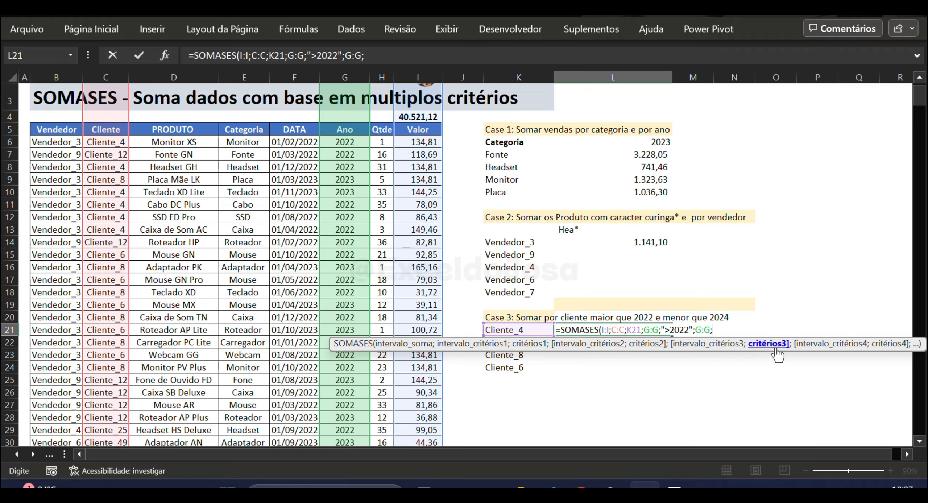
pyautogui.write('"<2024")')
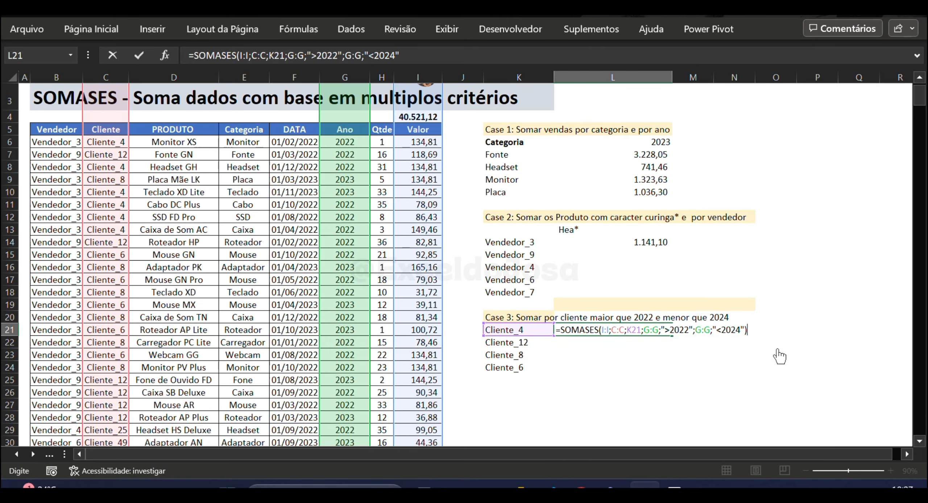
pyautogui.press('Return')
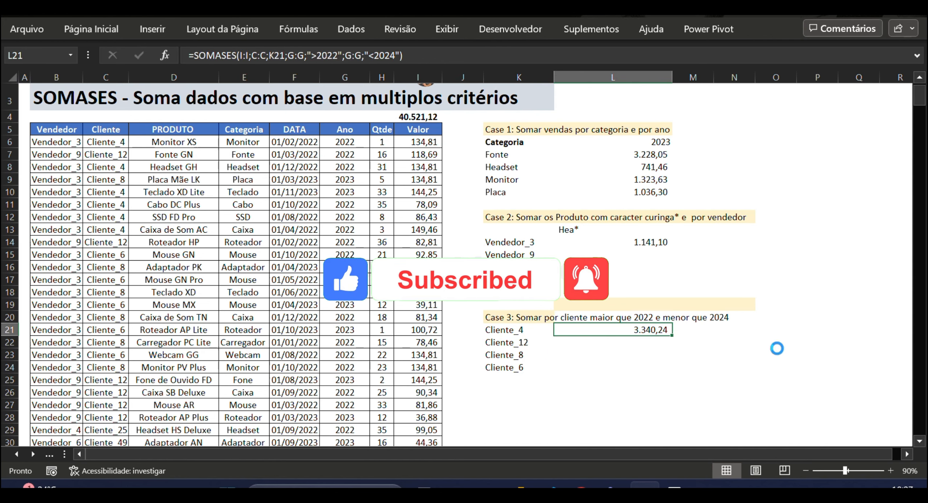
# - Copy the L21 formula to L22:L24 for the other clients and return to the title sheet
pyautogui.hotkey('ctrl', 'c')
pyautogui.press('Down')
pyautogui.hotkey('ctrl', 'v')
pyautogui.press('Down')
pyautogui.hotkey('ctrl', 'v')
pyautogui.press('Down')
pyautogui.hotkey('ctrl', 'v')
pyautogui.press('Escape')
pyautogui.press('Up')
pyautogui.press('Up')
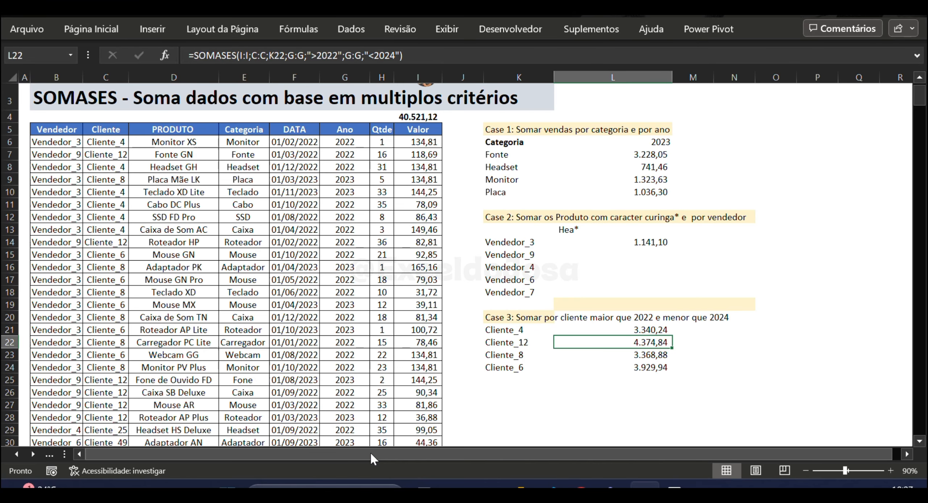
pyautogui.hotkey('ctrl', 'pageup')
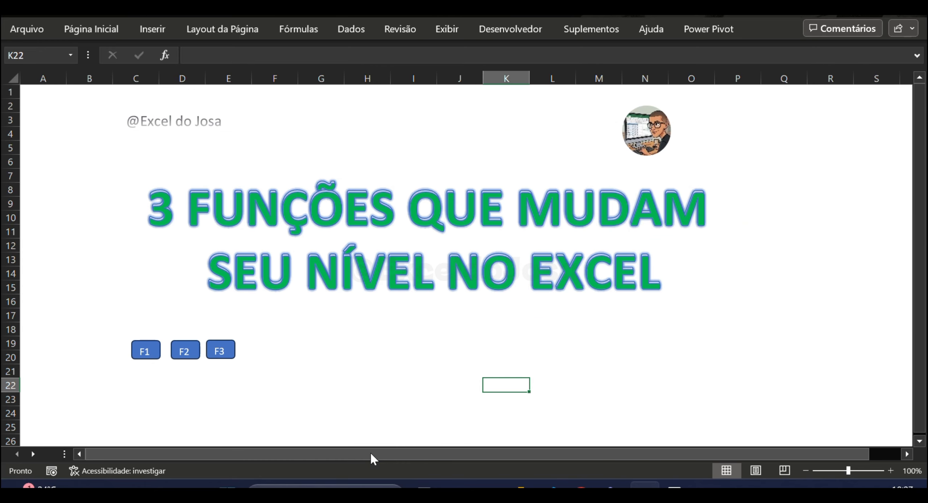